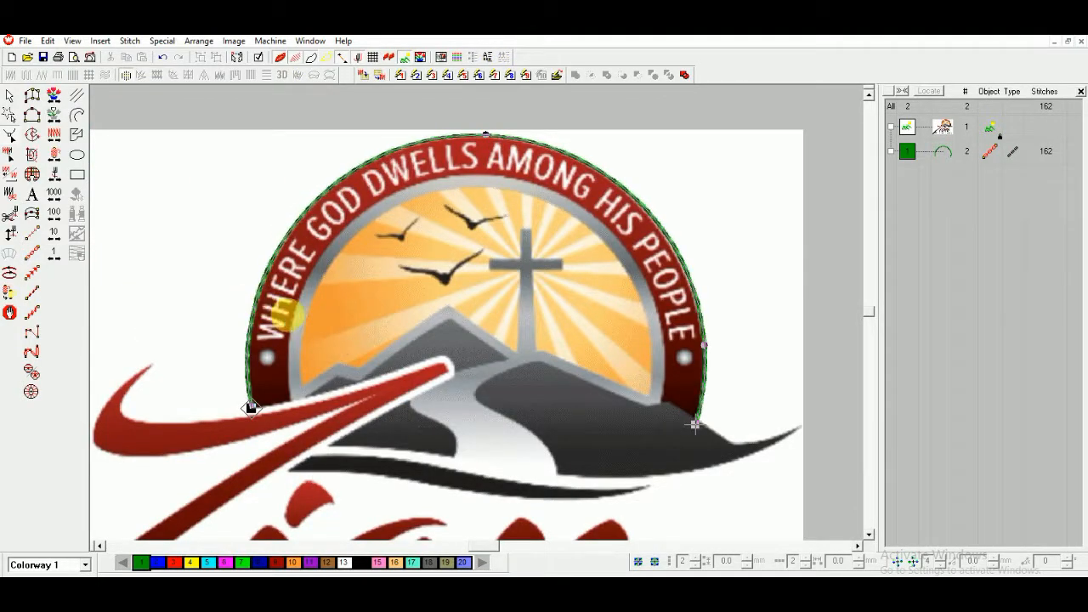
Recolor the outer arc's run stitch to magenta, color 6.
left_click(225, 563)
key("Escape")
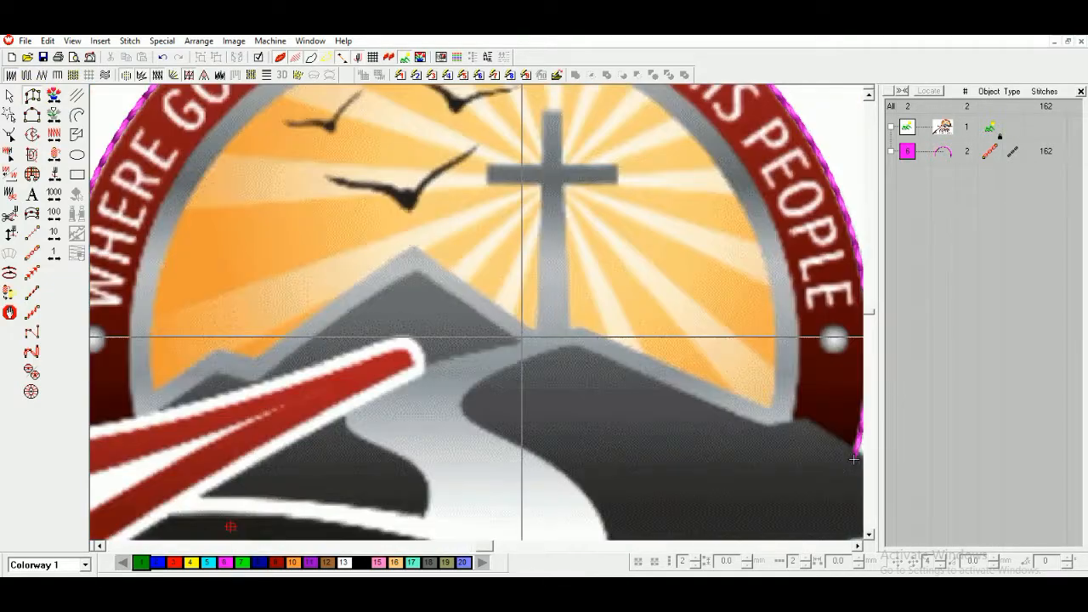
Digitize the cross's vertical bar as a satin column from its top edge down to the mountain ridge.
key("shift+z")
key("b")
left_click_drag(445, 180, 568, 284)
left_click(496, 221)
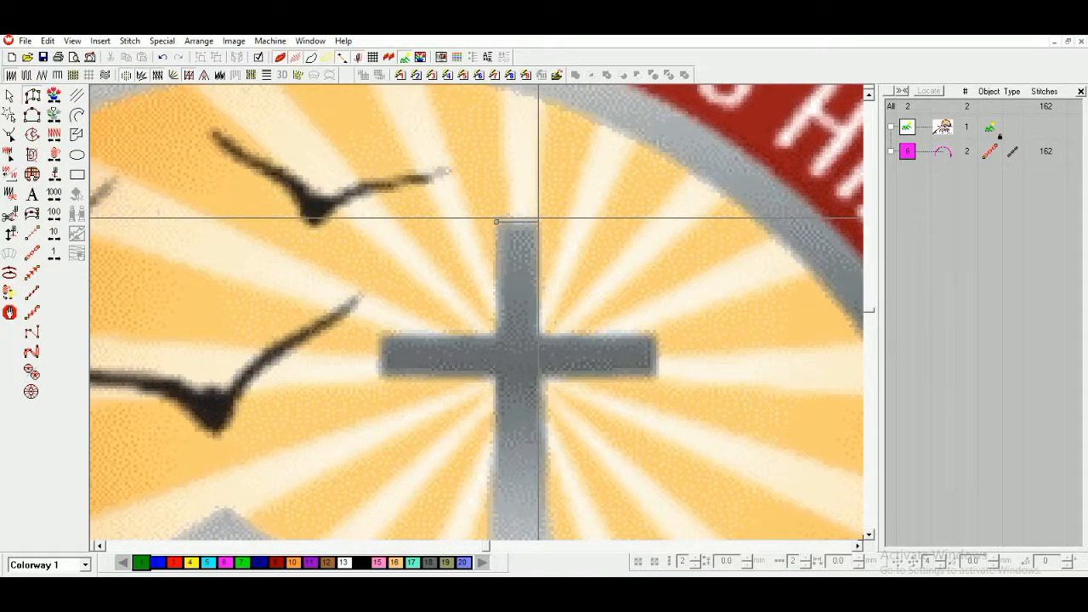
left_click(538, 217)
key("Return")
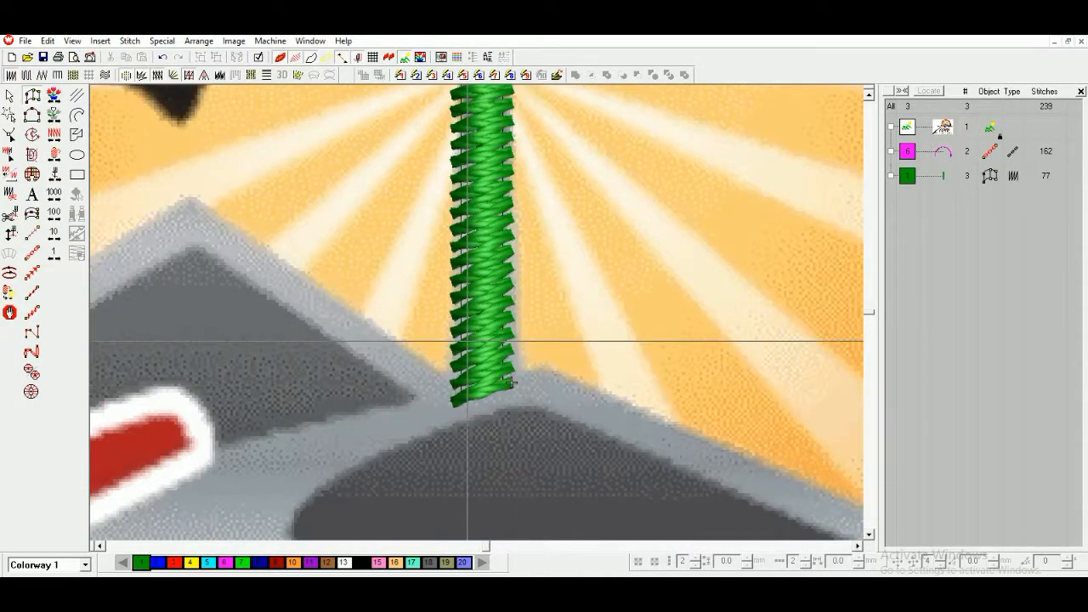
Digitize the cross's left arm as a satin column and place a duplicate of it as the right arm.
key("shift+z")
key("b")
left_click_drag(366, 92, 572, 295)
left_click(347, 251)
key("Return")
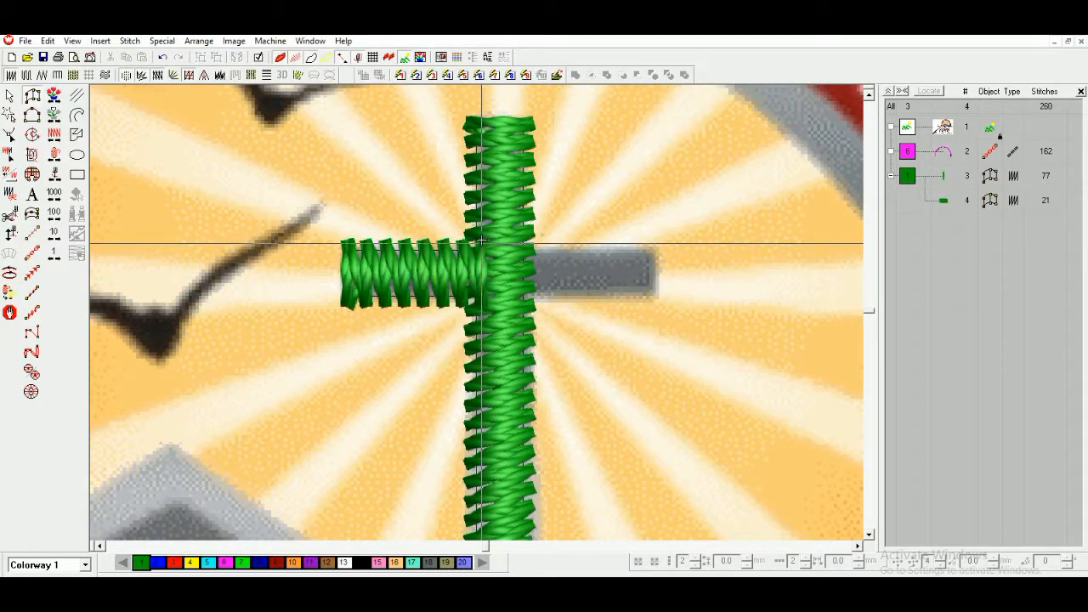
key("ctrl+d")
left_click_drag(428, 277, 599, 276)
Branch the three cross parts into one object with its entry and exit points at the foot of the cross.
left_click(480, 318, "shift")
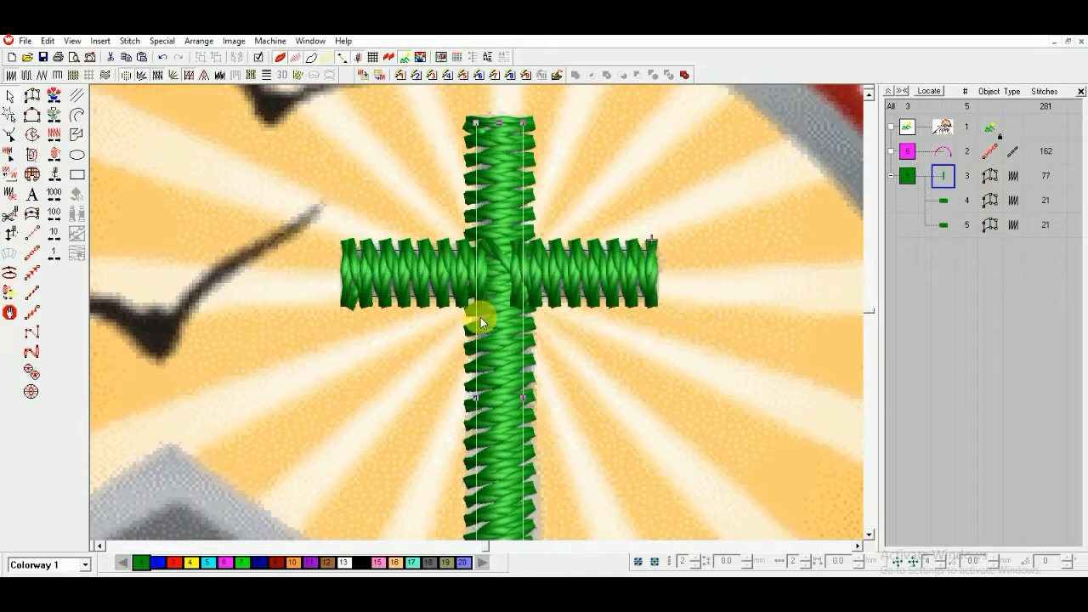
key("shift+z")
key("i")
left_click(505, 485)
left_click(472, 496)
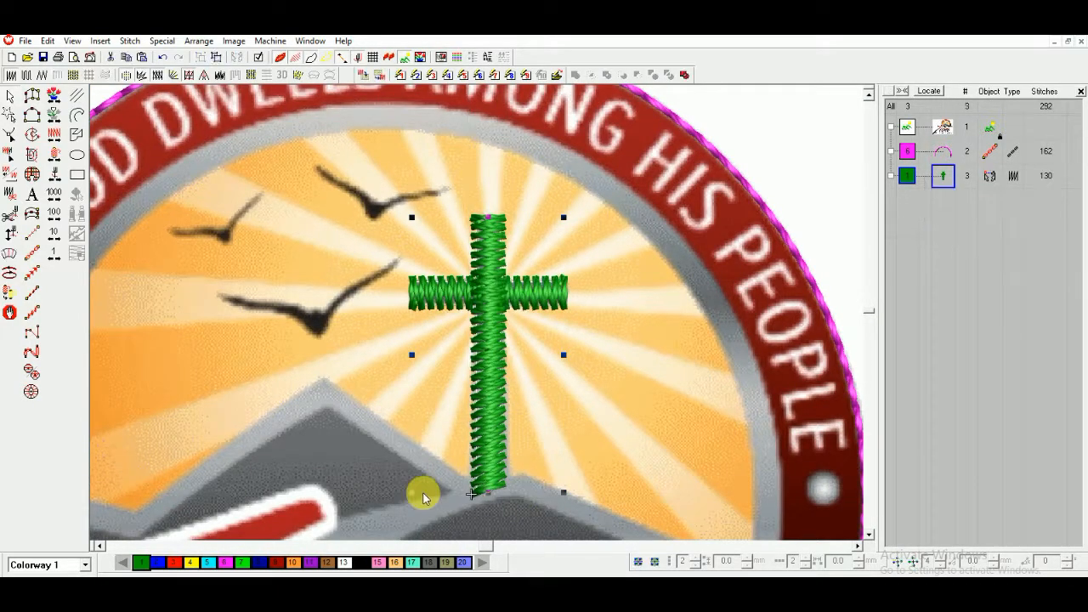
Digitize the gray border of the left mountain ridge as a satin column from the cross's foot to the ring's left side.
key("shift+z")
key("b")
left_click_drag(376, 316, 502, 420)
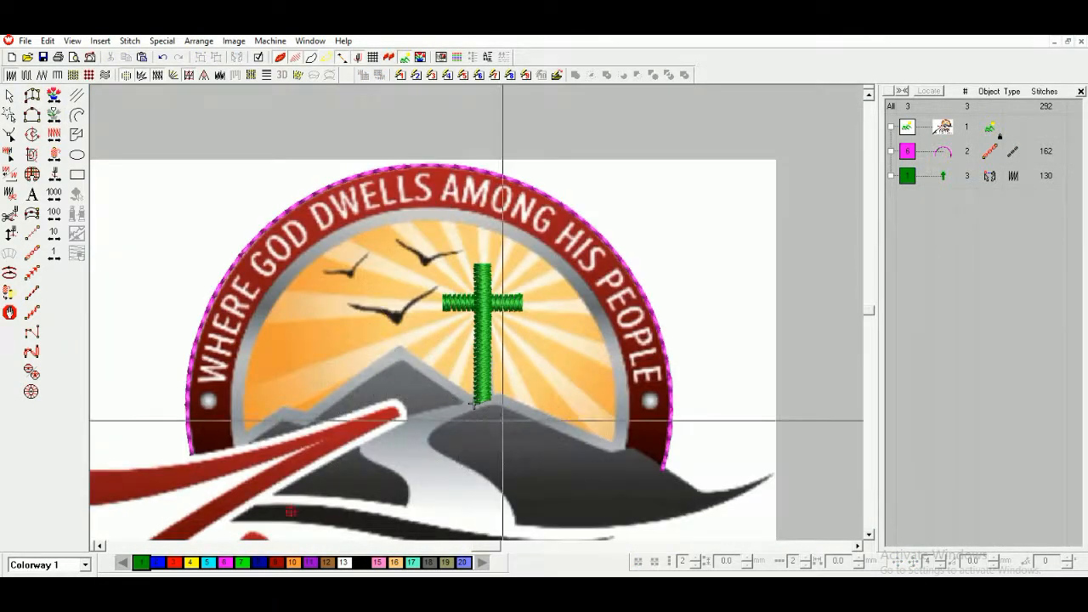
left_click(610, 465)
left_click(646, 439)
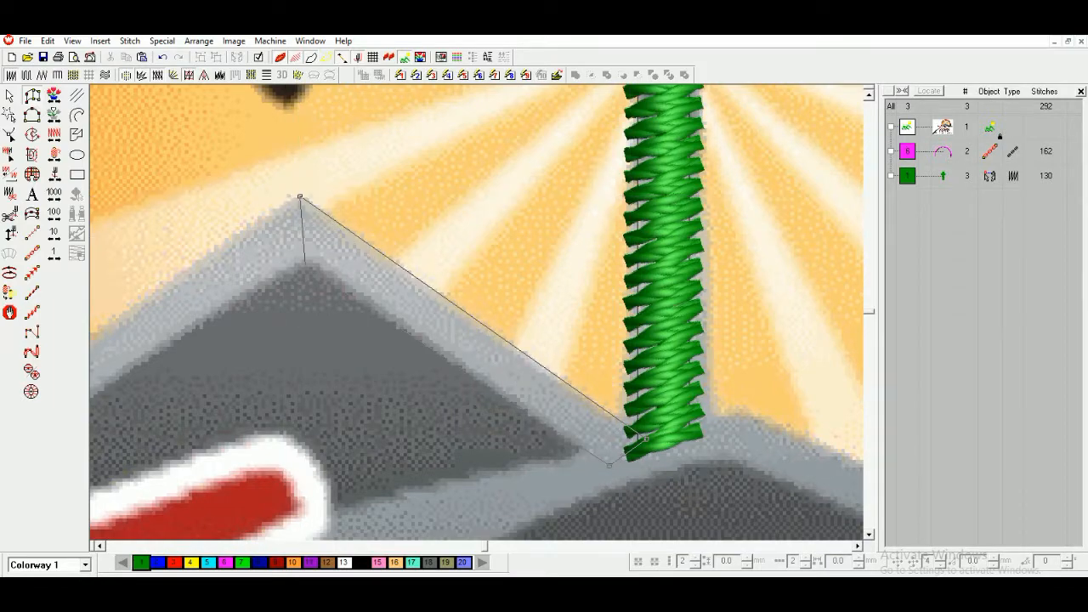
left_click(306, 263)
middle_click(300, 325)
middle_click(132, 482)
left_click(310, 286)
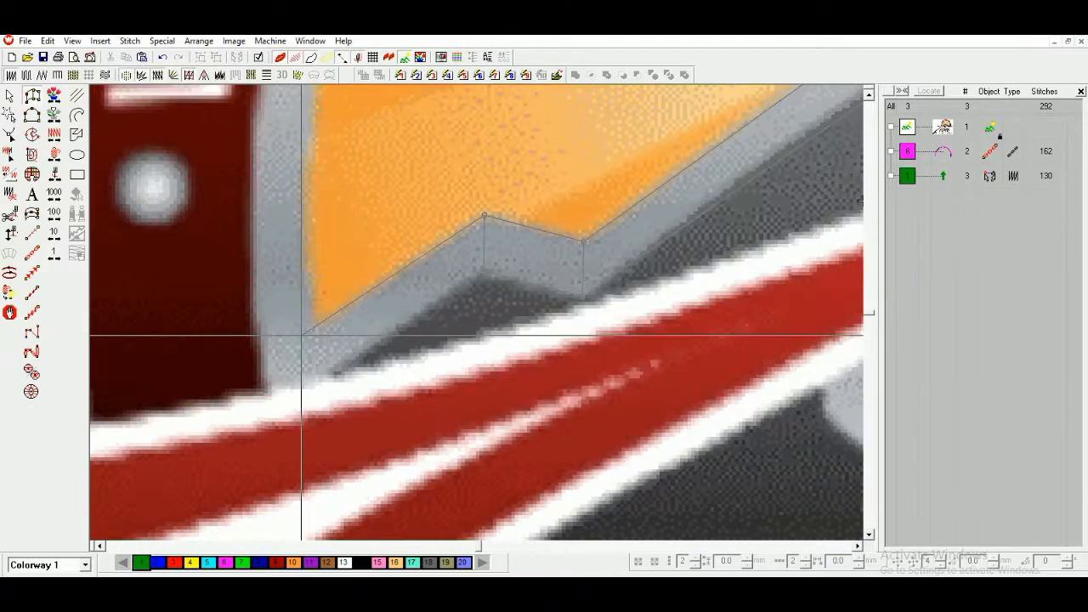
left_click(302, 333)
left_click(316, 376)
key("Return")
Reshape the left mountain ridge column, adjusting its stitch angles around the peak.
key("shift+z")
key("shift+z")
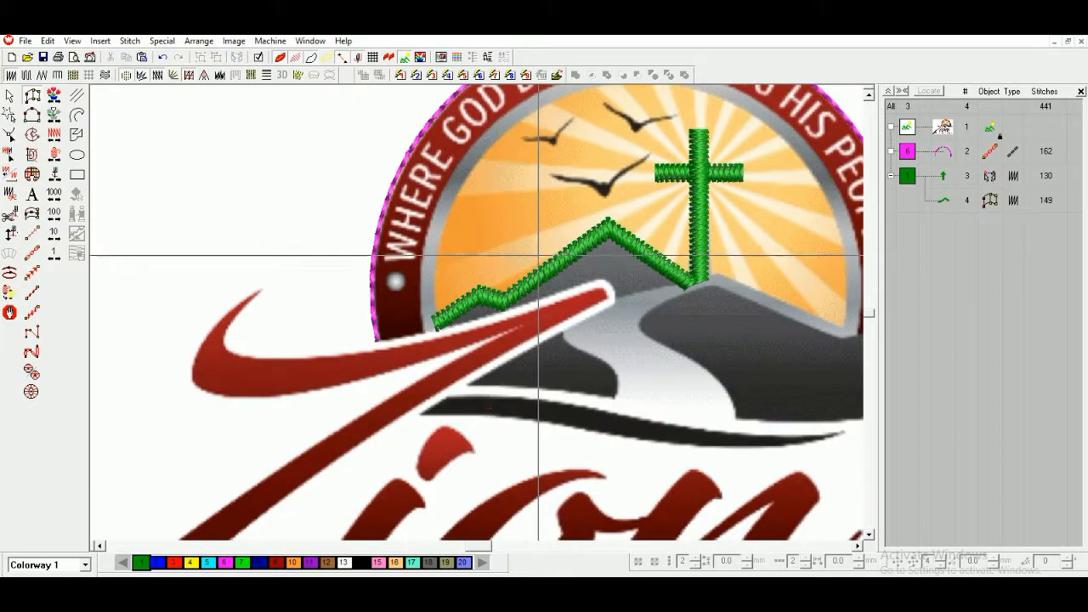
key("b")
left_click_drag(709, 170, 546, 320)
key("Escape")
key("Return")
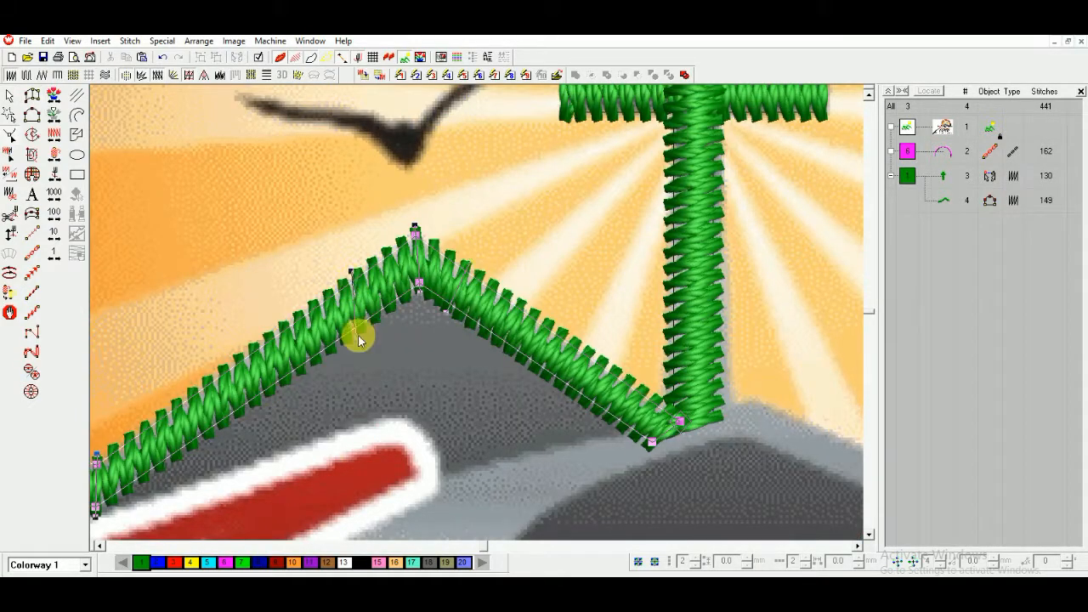
key("Escape")
Start a satin column at the gray arch's lower left end and place point pairs up its left side.
key("shift+z")
key("z")
key("s")
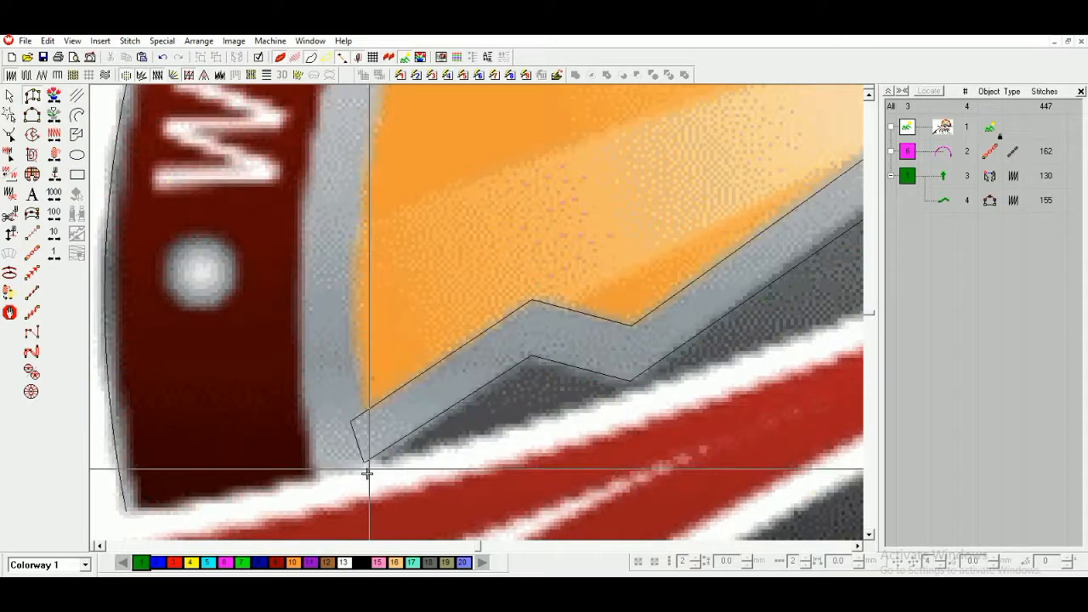
left_click(367, 473)
left_click(317, 482)
key("shift+z")
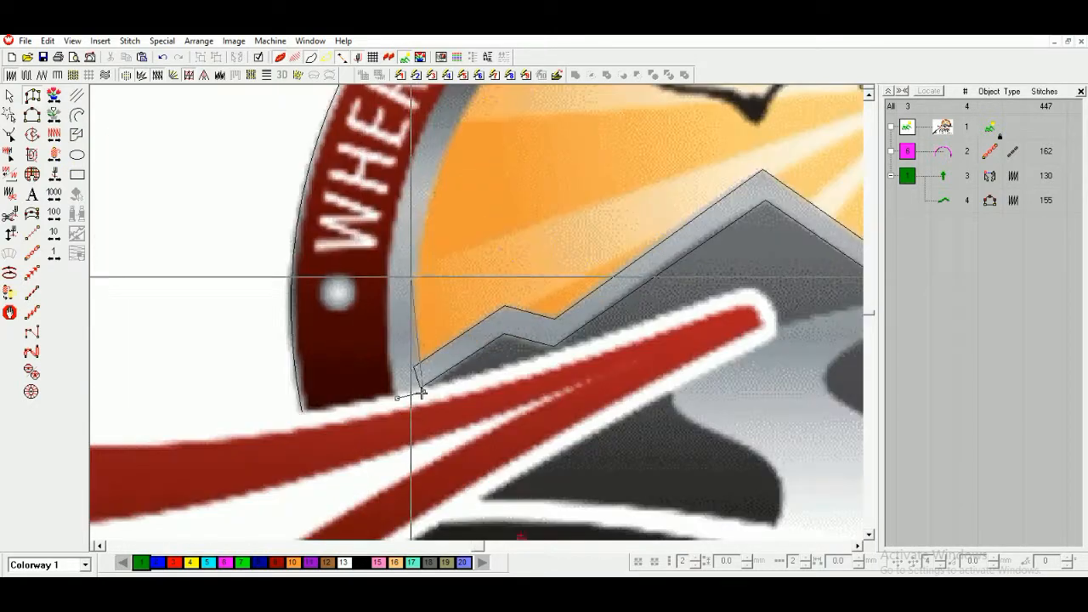
left_click(415, 274)
left_click(386, 273)
scroll(408, 181, "up", 1)
left_click(467, 190)
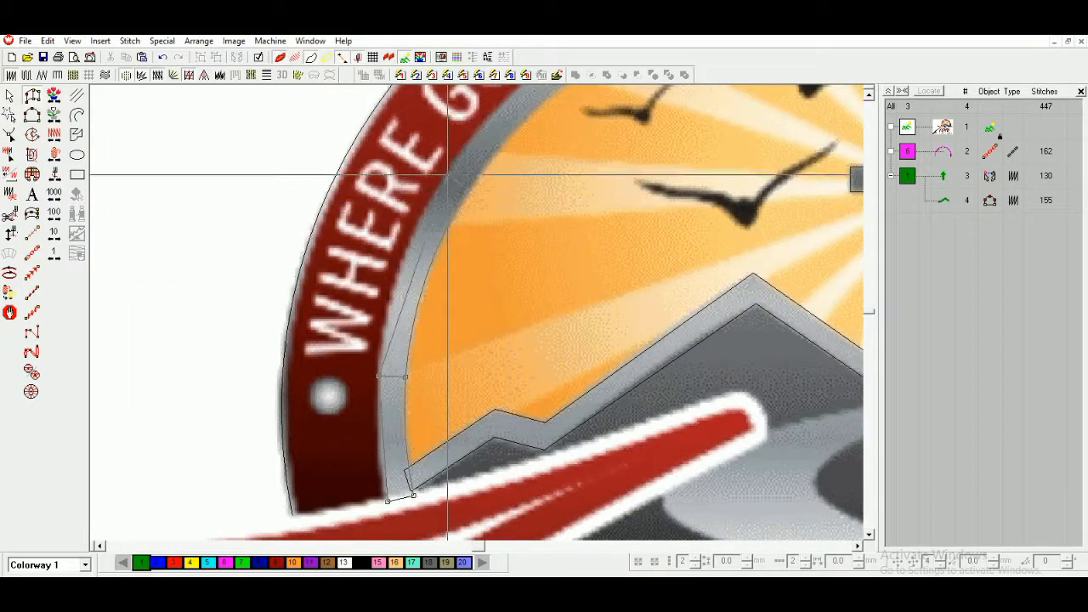
left_click(447, 175)
Continue the arch column with point pairs over the top of the gray ring toward its right side.
scroll(510, 175, "up", 1)
left_click(586, 160)
left_click(575, 134)
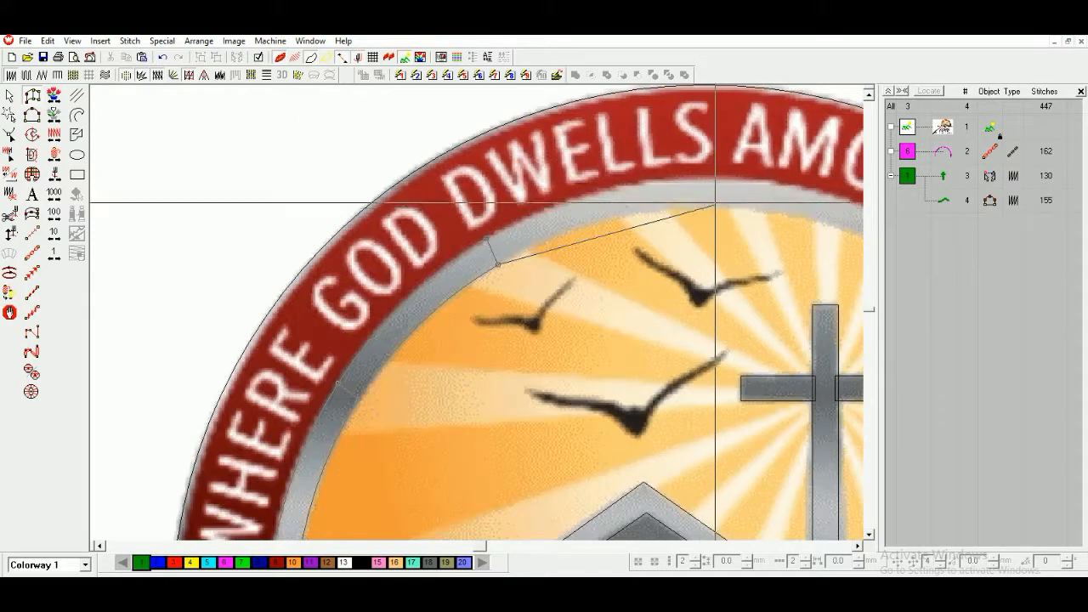
left_click(720, 208)
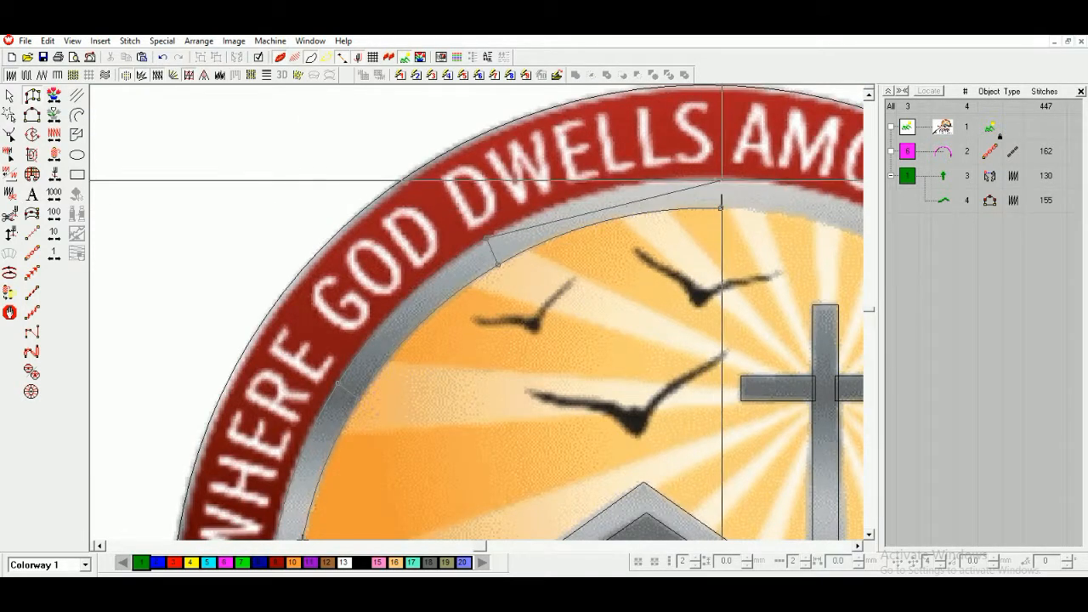
left_click(720, 181)
left_click(735, 311)
left_click(754, 287)
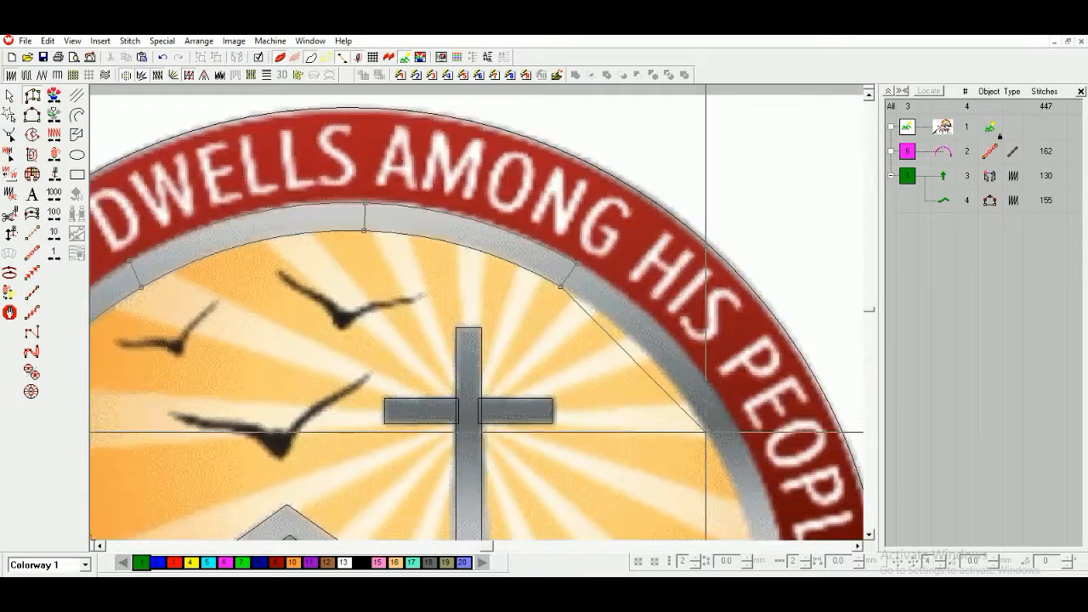
Finish the arch column down the ring's right side and back along the right ridge to the top of the road.
right_click(730, 419)
right_click(541, 414)
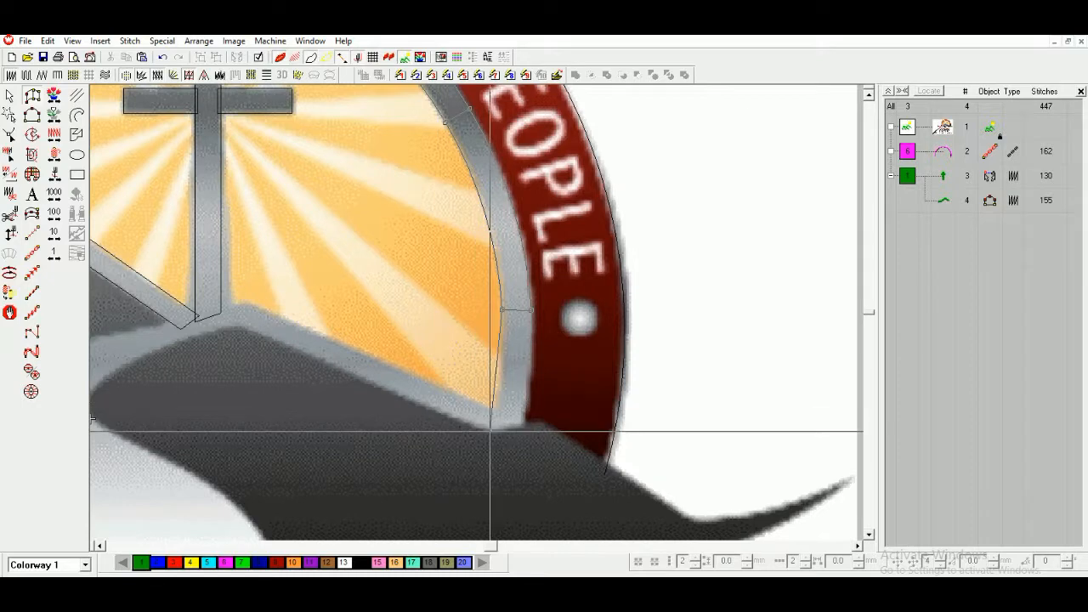
left_click(245, 301)
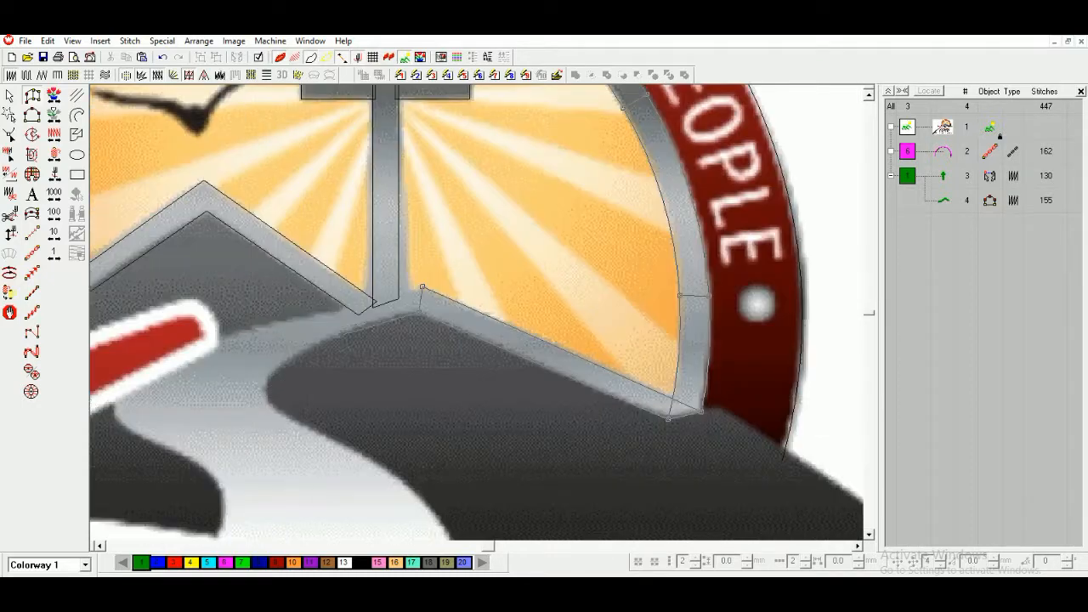
left_click(262, 327)
key("Return")
key("shift+z")
key("Escape")
key("b")
left_click_drag(287, 275, 456, 396)
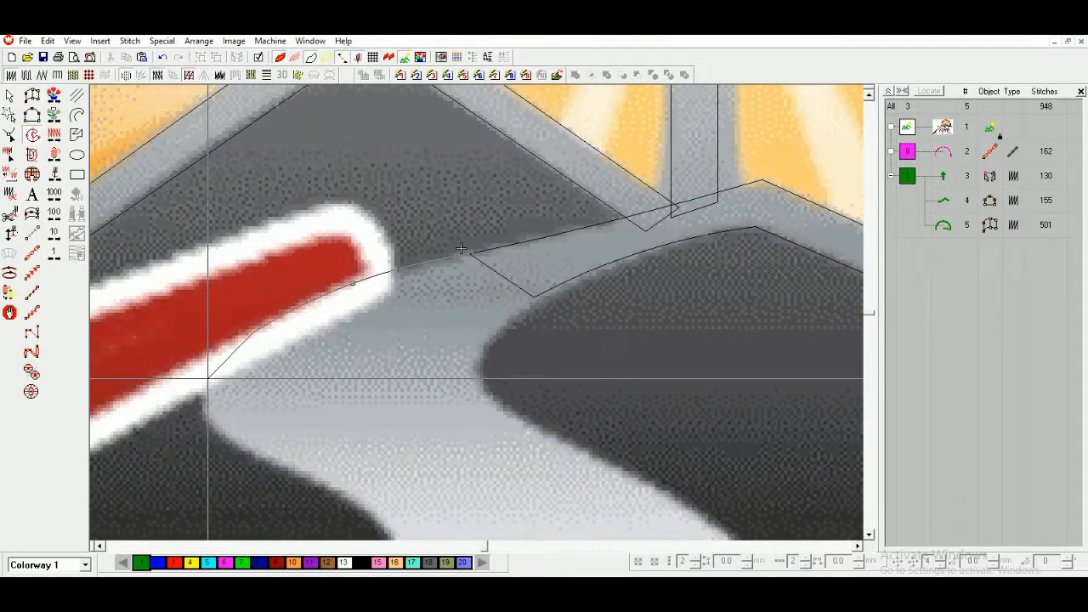
left_click(207, 374)
right_click(227, 440)
right_click(344, 497)
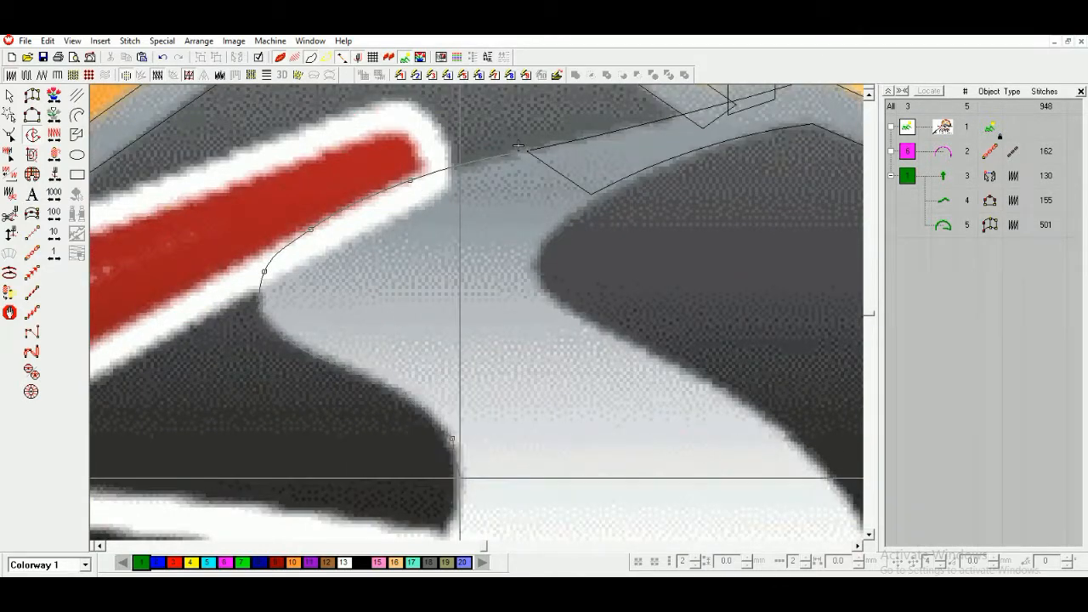
right_click(452, 439)
left_click(451, 443)
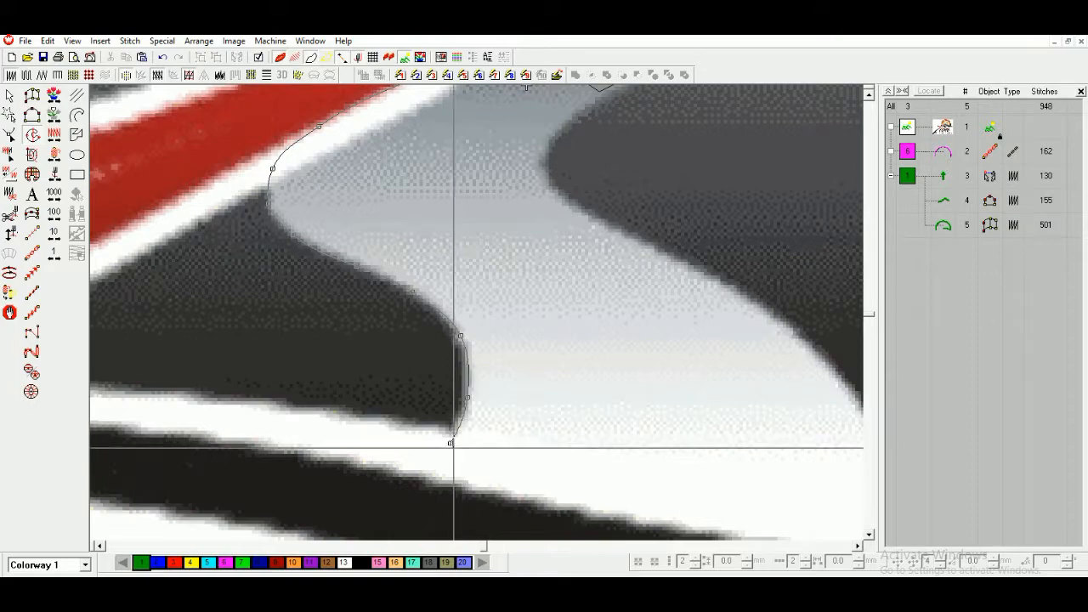
scroll(526, 86, "up", 1)
Outline the left edge of the winding road with curve points, from beside the red stroke's tip down to its lower corner.
key("d")
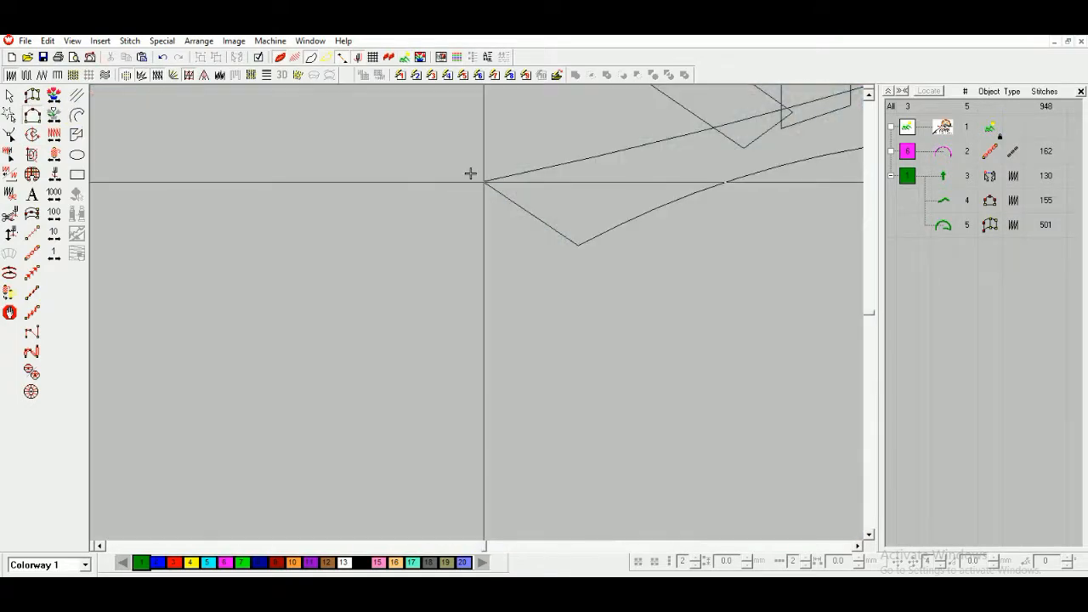
key("d")
left_click(366, 210)
right_click(220, 267)
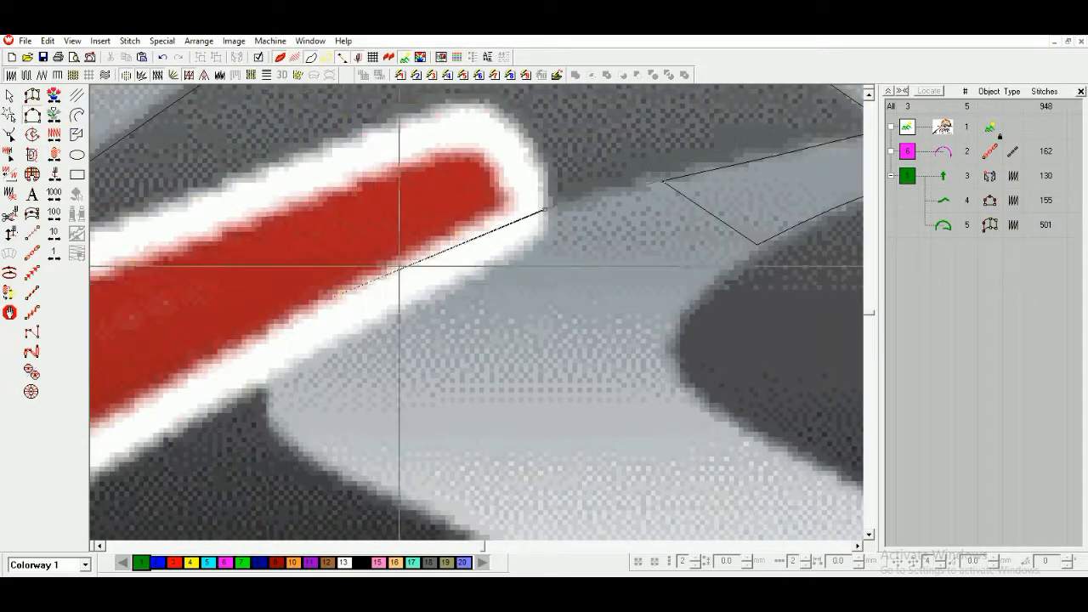
right_click(300, 327)
right_click(266, 377)
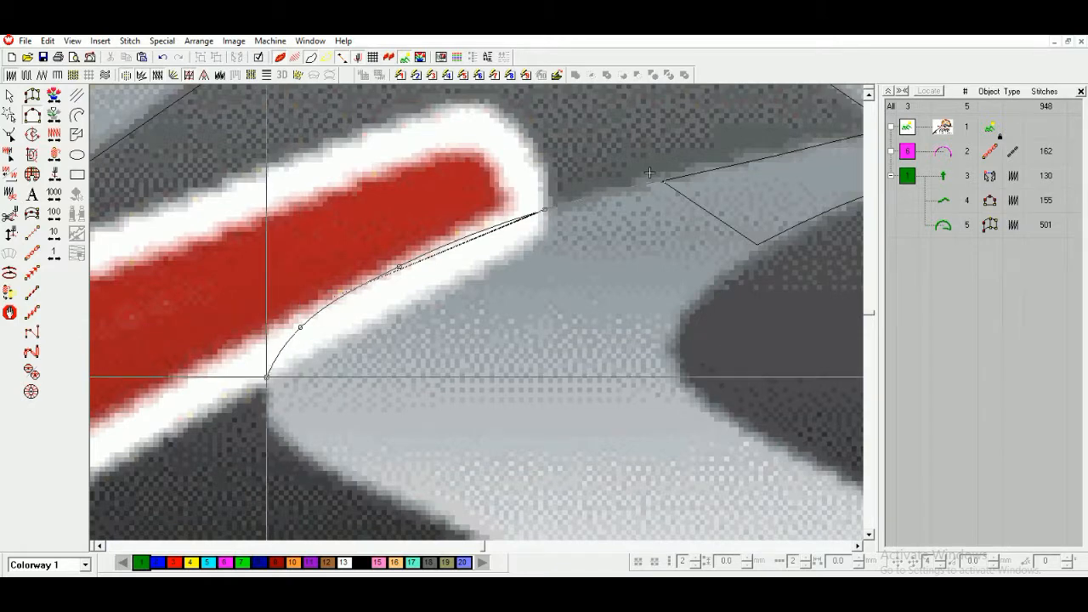
right_click(307, 453)
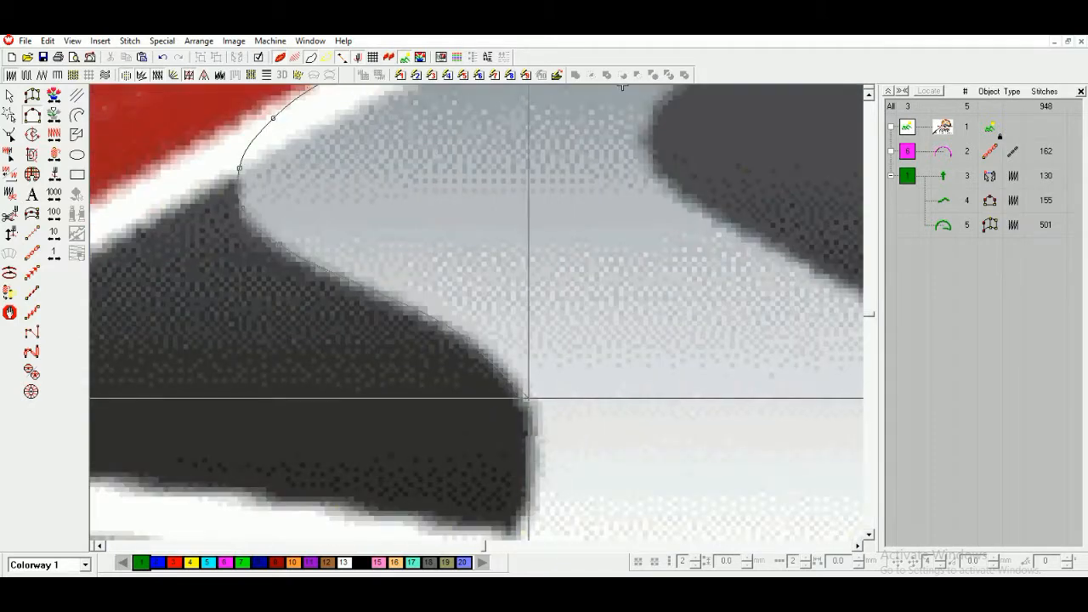
right_click(530, 401)
right_click(537, 476)
left_click(486, 446)
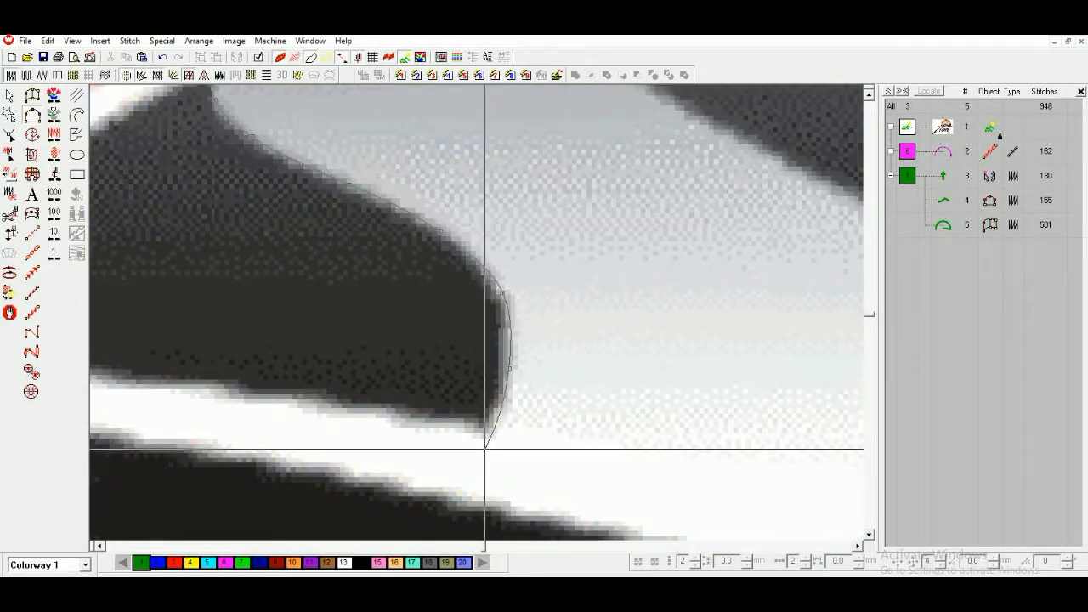
Trace the road's right edge between the ridge column and its lower corner, and complete the closed satin shape.
key("d")
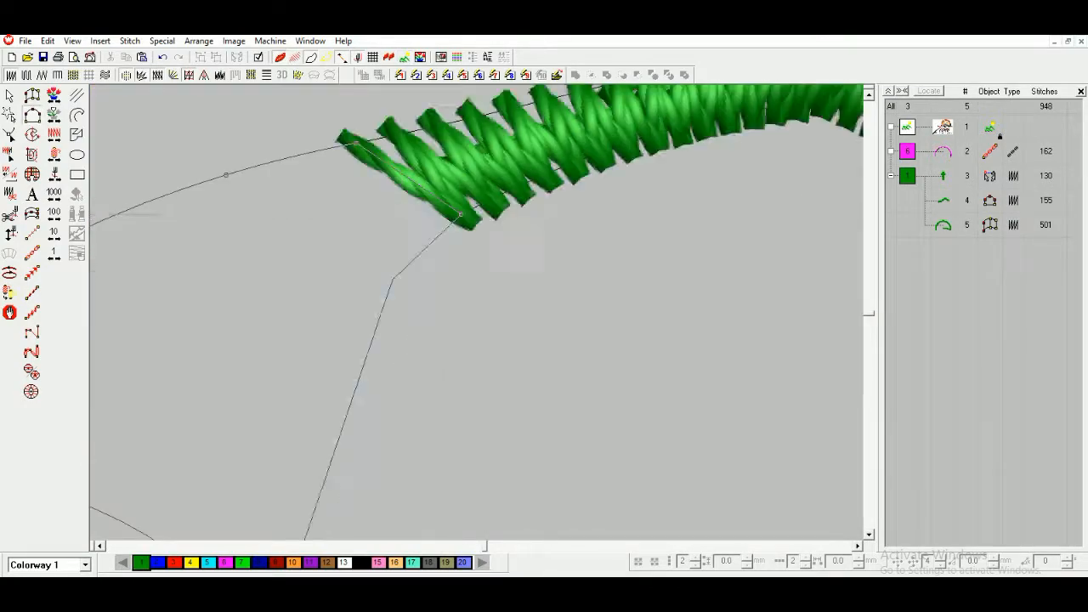
key("d")
key("t")
key("t")
key("t")
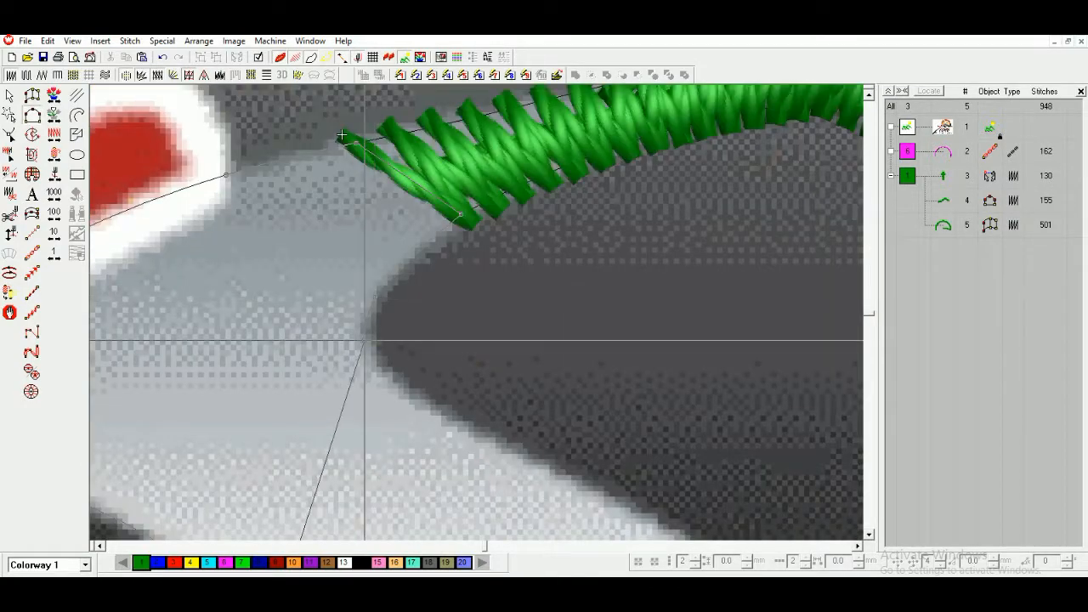
key("t")
key("t")
key("t")
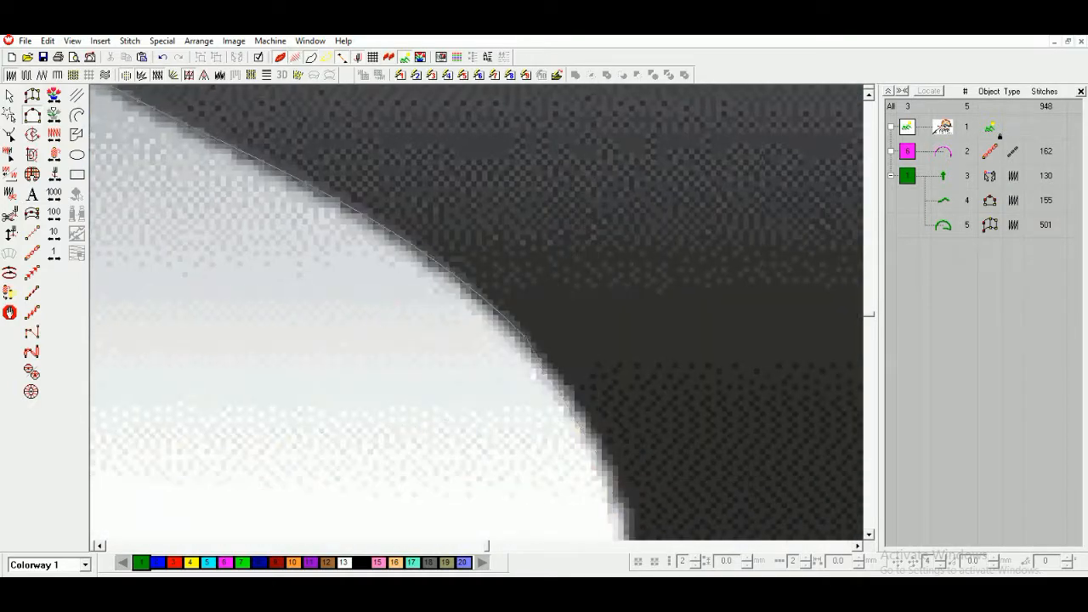
left_click(497, 376)
key("Return")
Reshape the road's stitch angles so the stitches run across the road and follow its bends.
key("shift+z")
key("shift+z")
key("h")
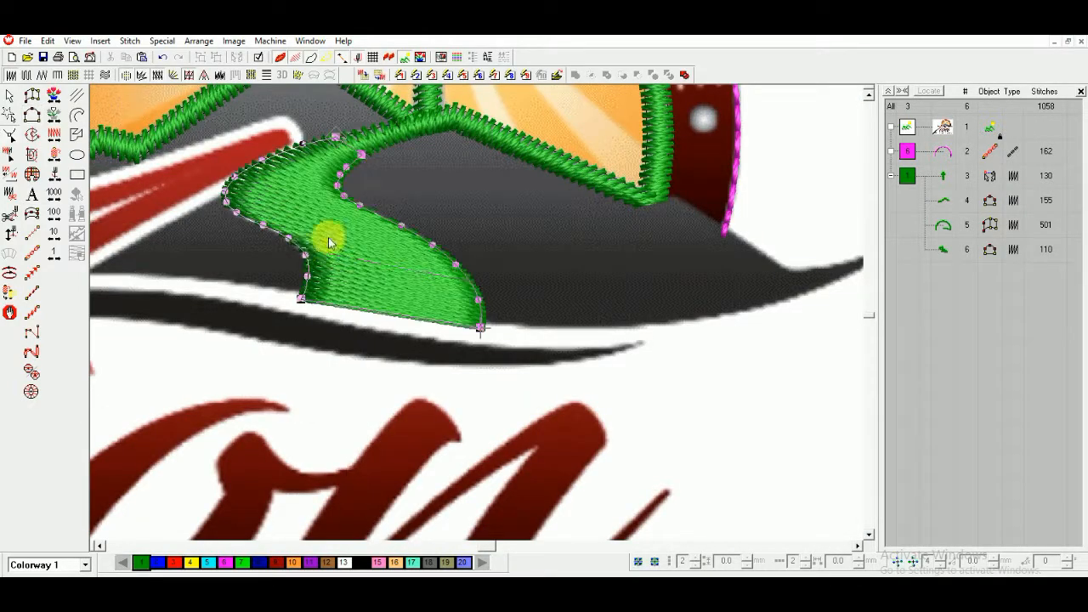
left_click_drag(478, 283, 446, 251)
key("z")
key("s")
key("s")
key("s")
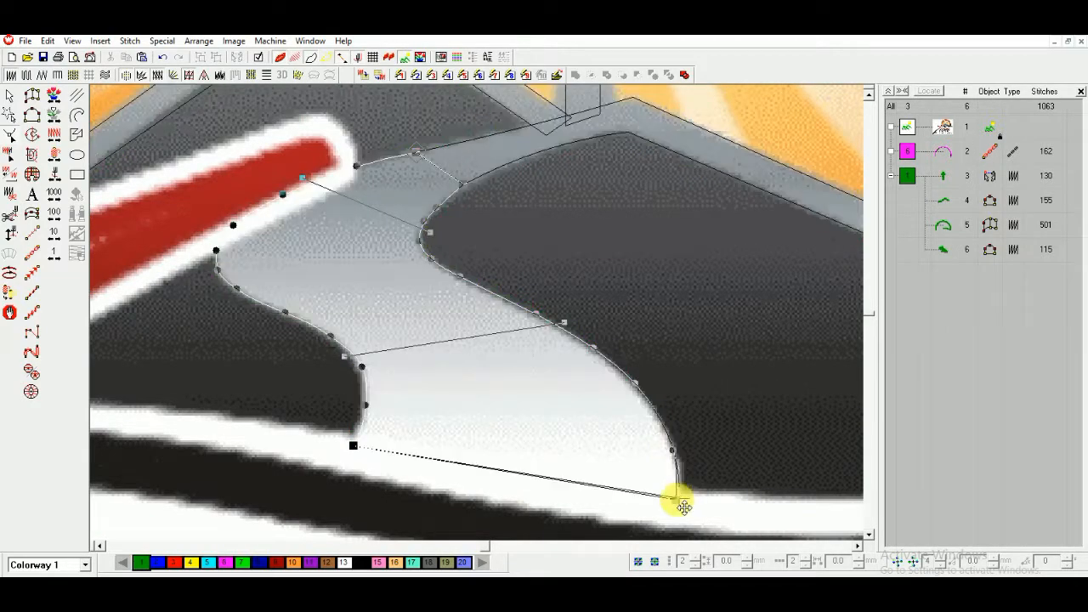
key("s")
Apply preset style 4 to the road shape.
key("shift+z")
left_click(447, 76)
key("Escape")
key("s")
key("s")
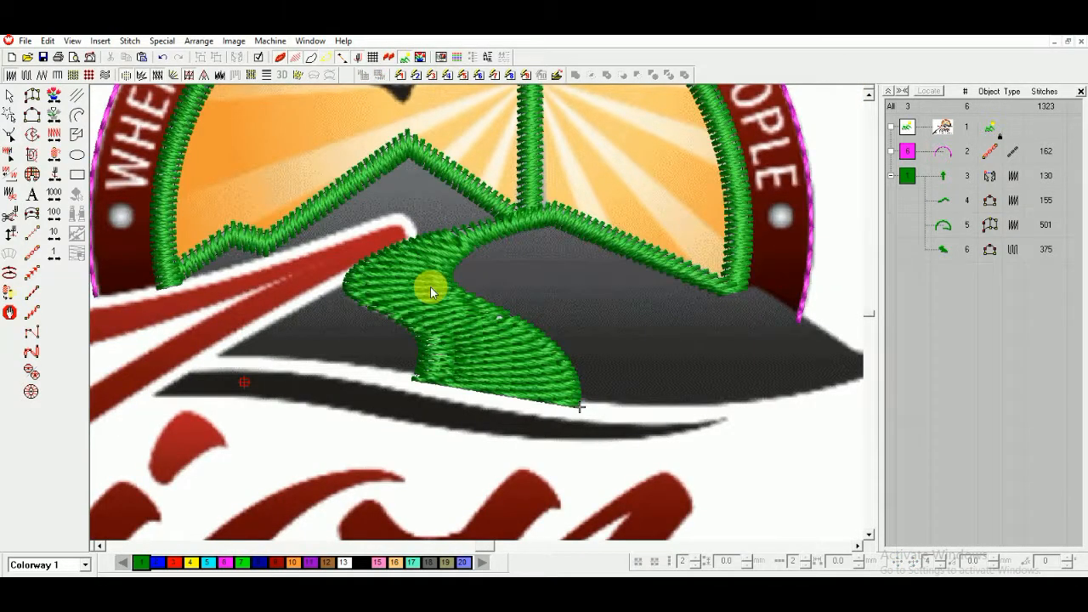
key("shift+z")
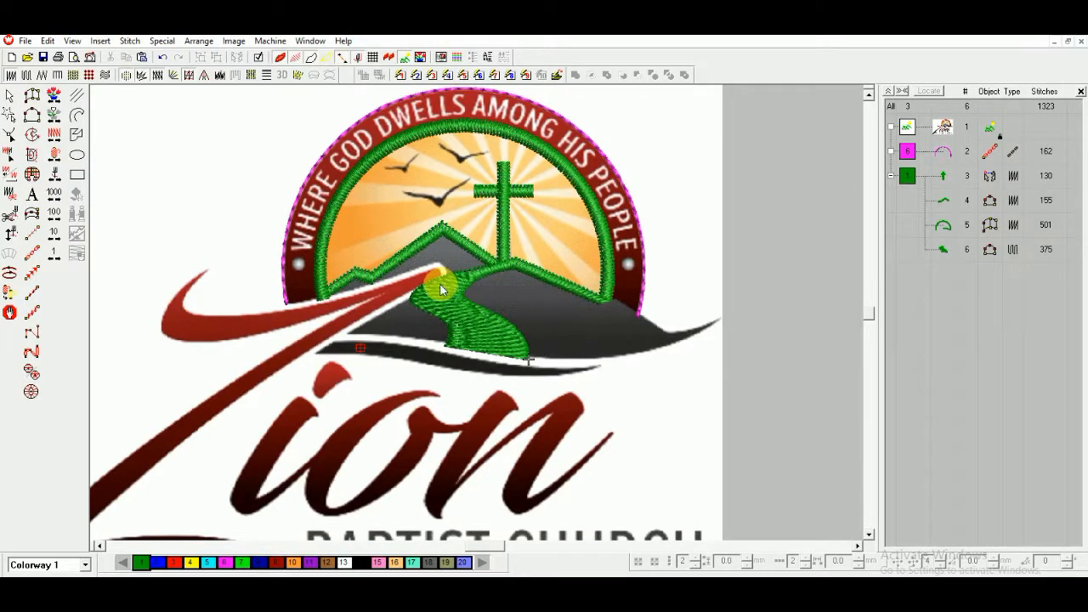
key("shift+z")
key("b")
left_click_drag(355, 187, 544, 350)
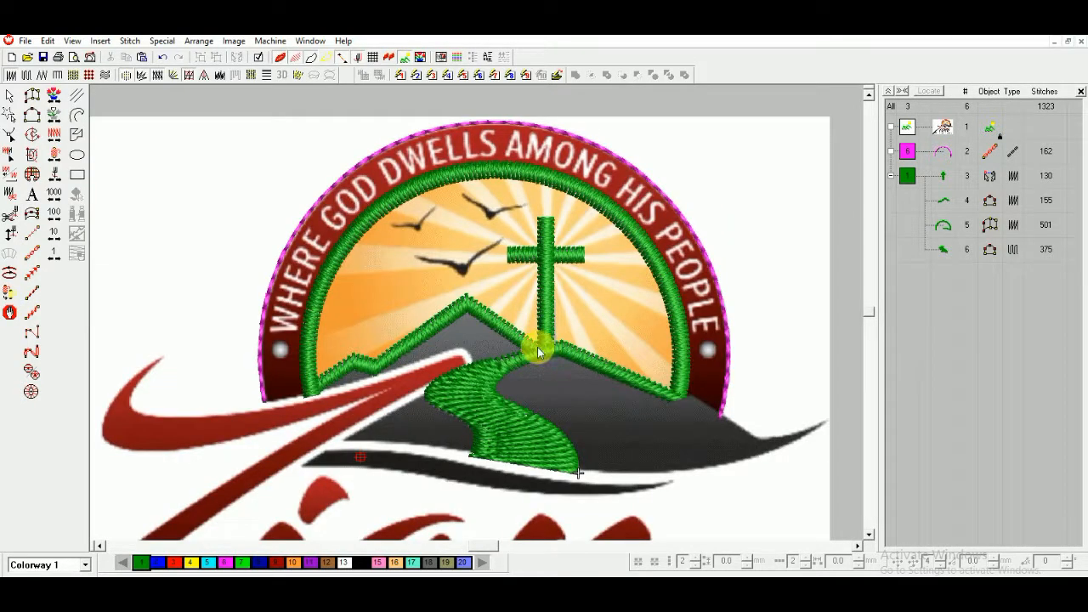
Adjust the stitch-angle lines in the road's lower bend so their ends sit on the road's edges.
key("shift+z")
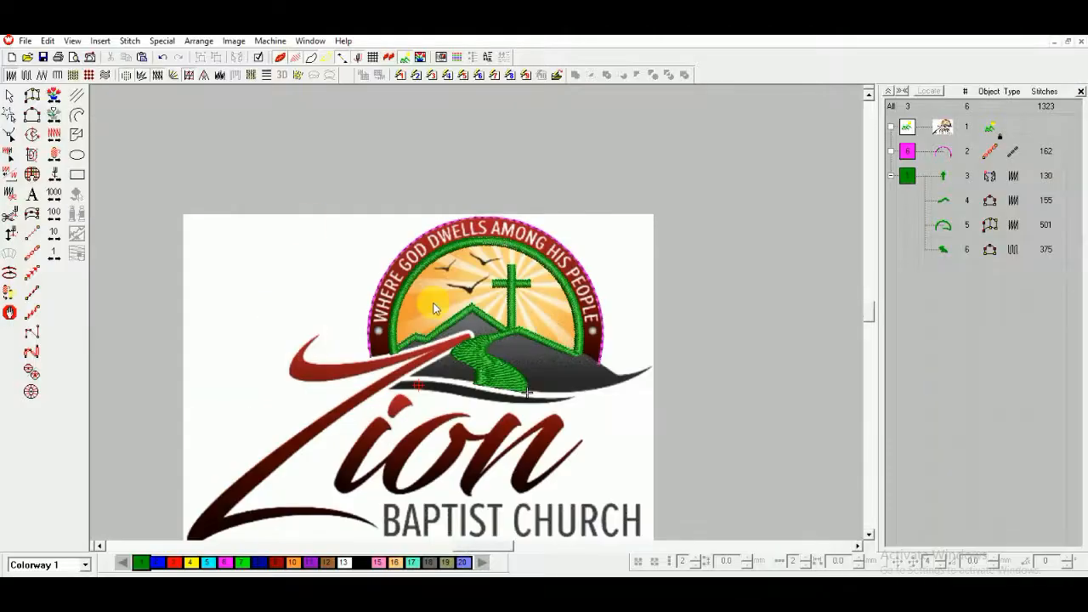
key("z")
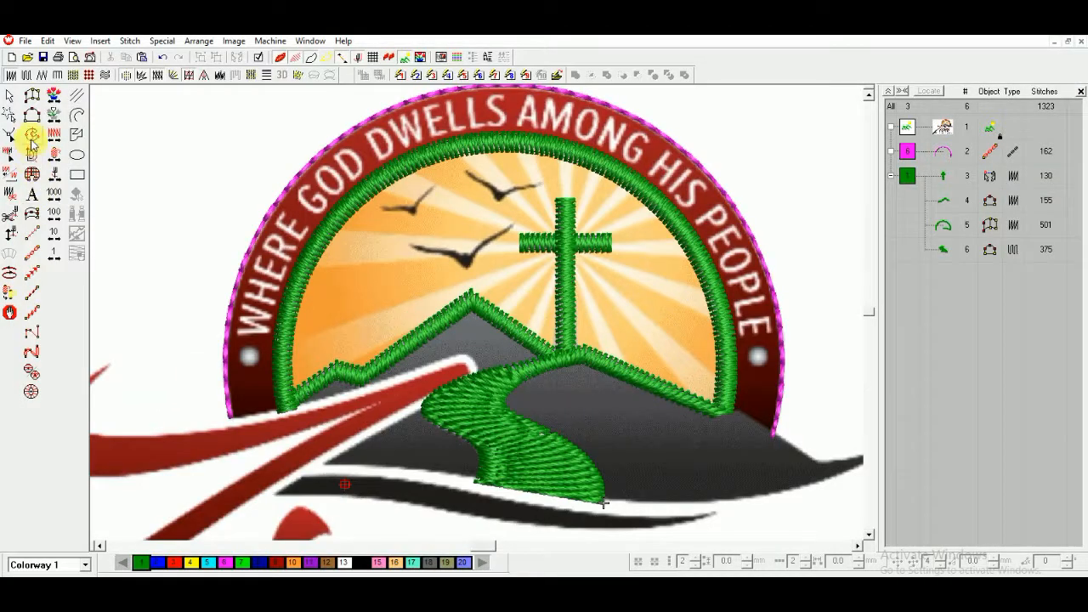
key("z")
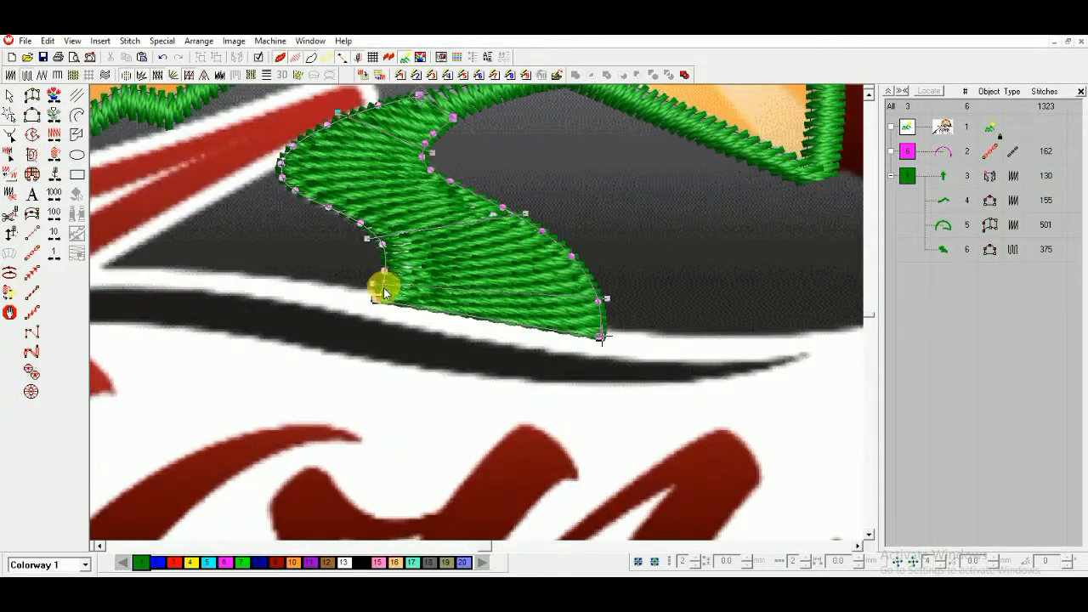
left_click_drag(624, 326, 609, 320)
left_click_drag(362, 237, 371, 241)
key("Escape")
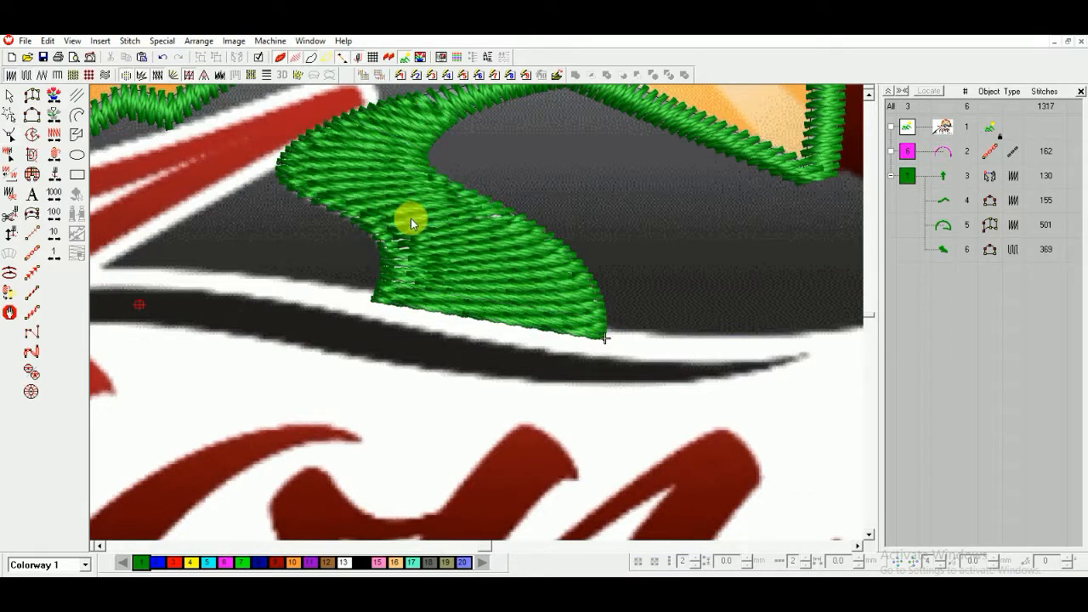
Recolor the cross, ridge, arch and road objects from colour 1 to colour 6.
key("0")
left_click(906, 179)
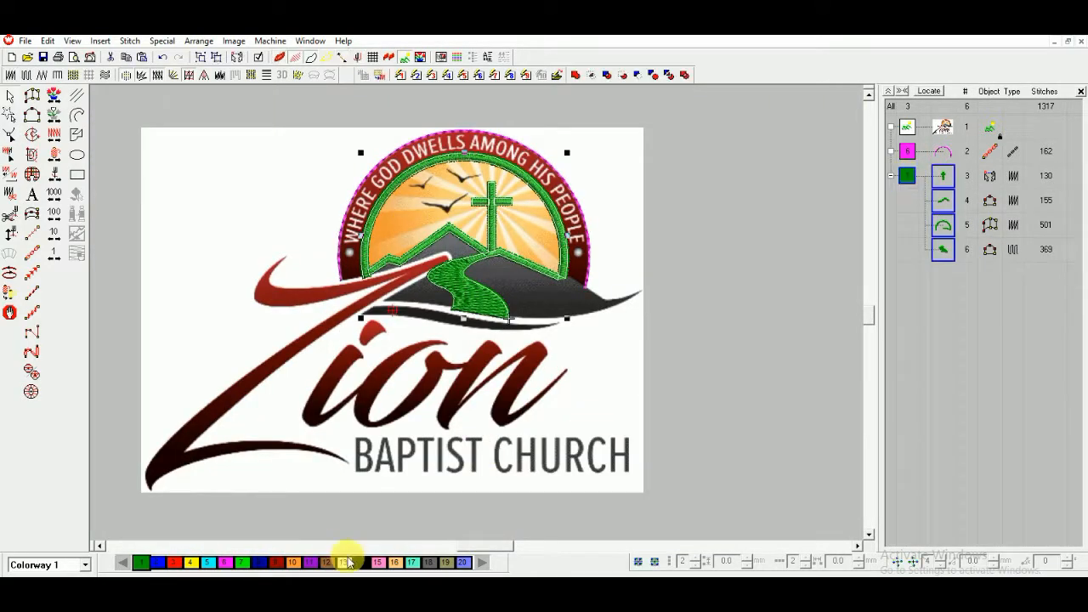
left_click(225, 562)
Trace the sky fill's lower edge with corner points along the mountain ridge, from the arch's left foot to its right foot.
left_click(32, 136)
key("b")
left_click_drag(332, 184, 455, 339)
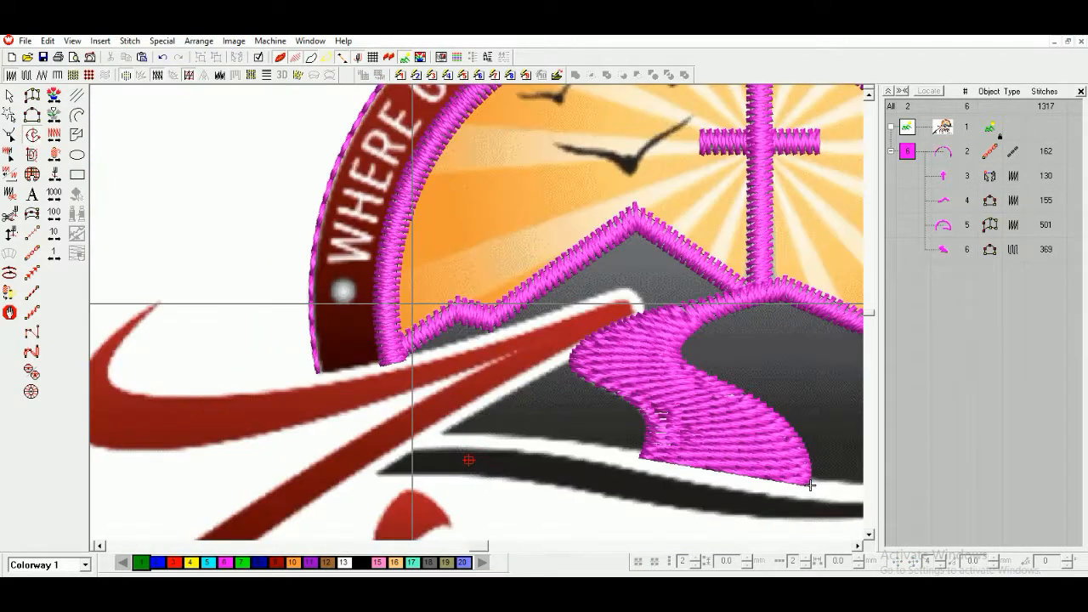
key("shift+z")
key("b")
left_click_drag(462, 216, 633, 399)
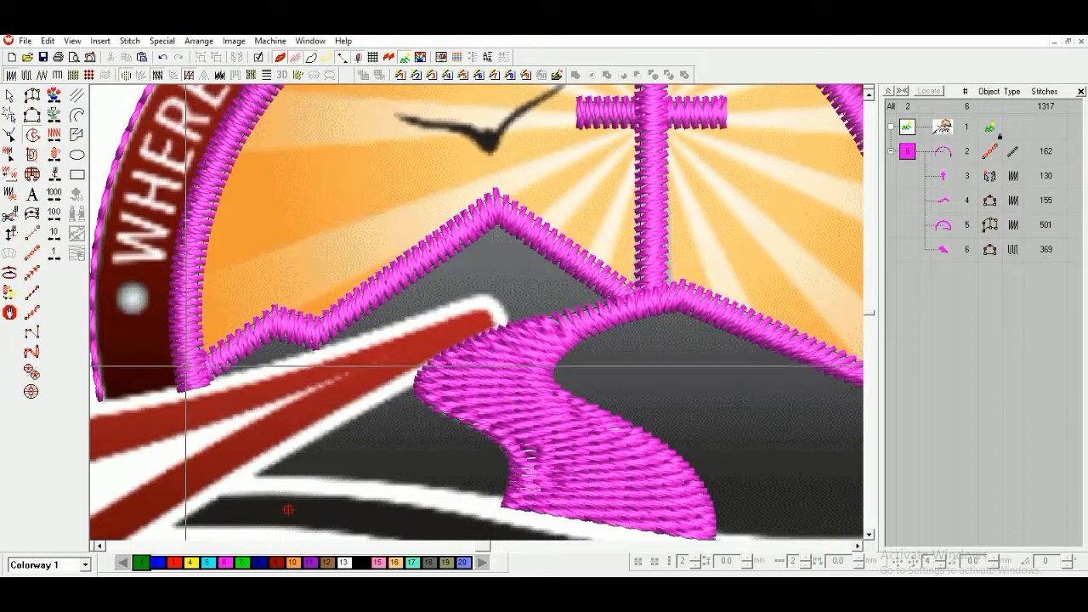
left_click(221, 372)
left_click(274, 337)
left_click(317, 350)
left_click(497, 226)
left_click(616, 306)
left_click(676, 313)
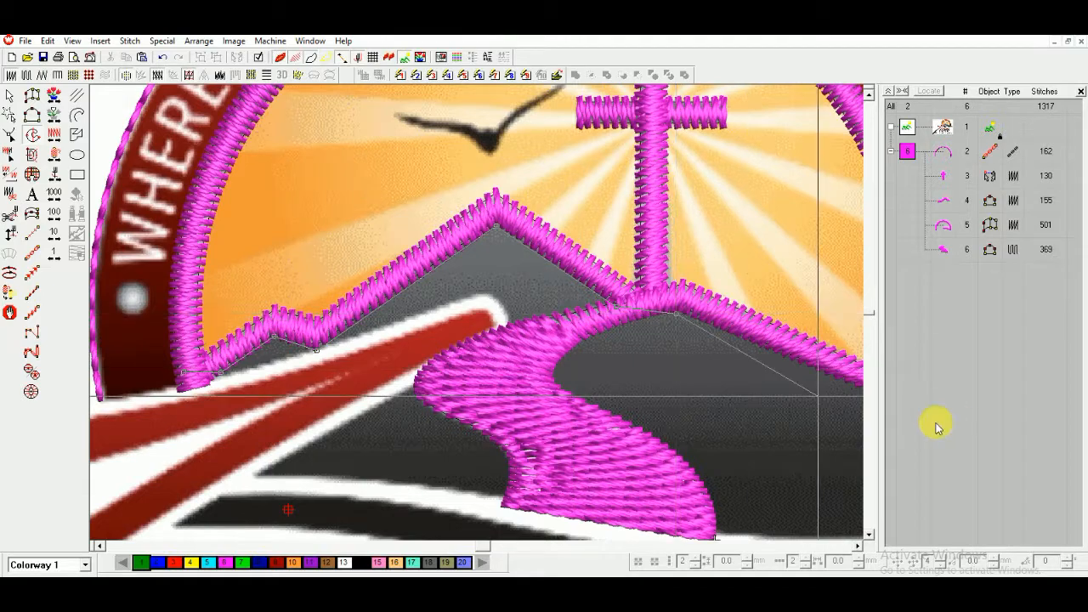
left_click(706, 364)
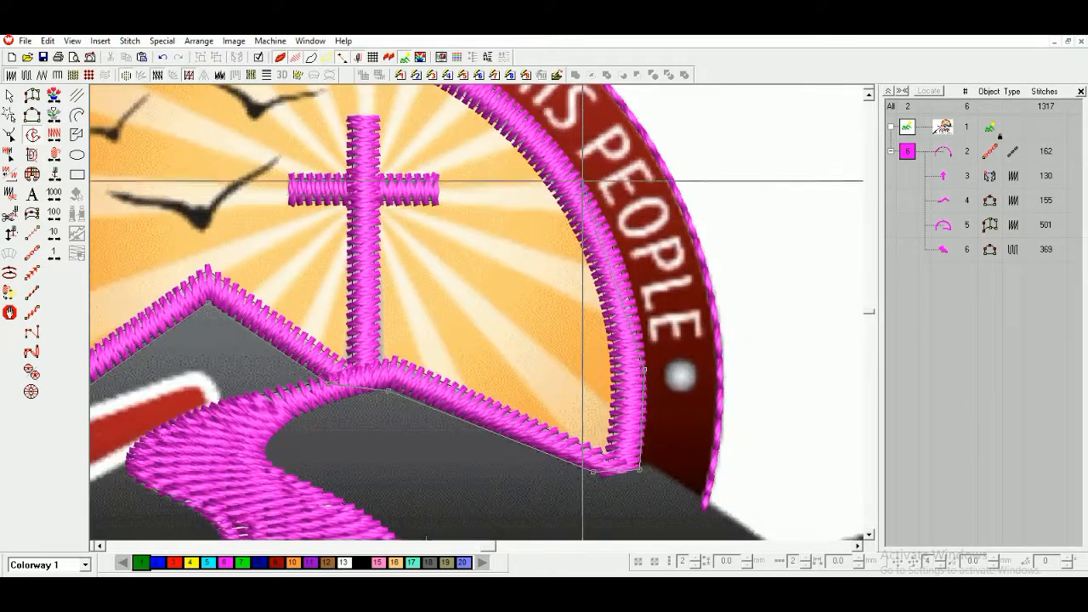
Trace the sky fill's upper edge around the arch with curve points and complete the closed shape.
right_click(580, 175)
right_click(336, 221)
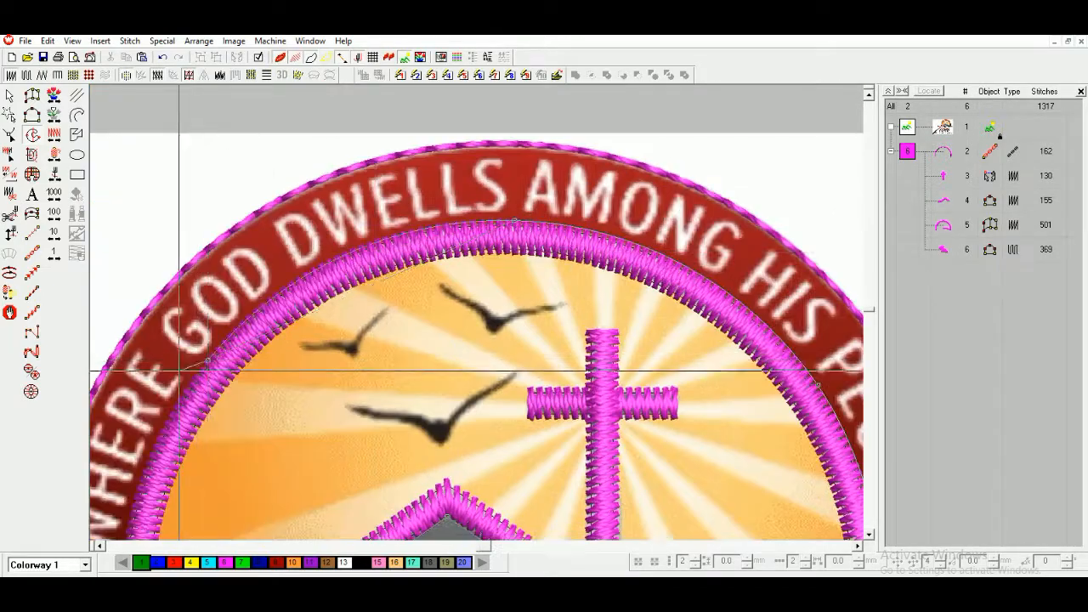
right_click(178, 369)
right_click(409, 366)
left_click(423, 452)
key("Return")
Recolor the sky fill to colour 10 and move it ahead of the colour 6 objects in the stitch order.
key("0")
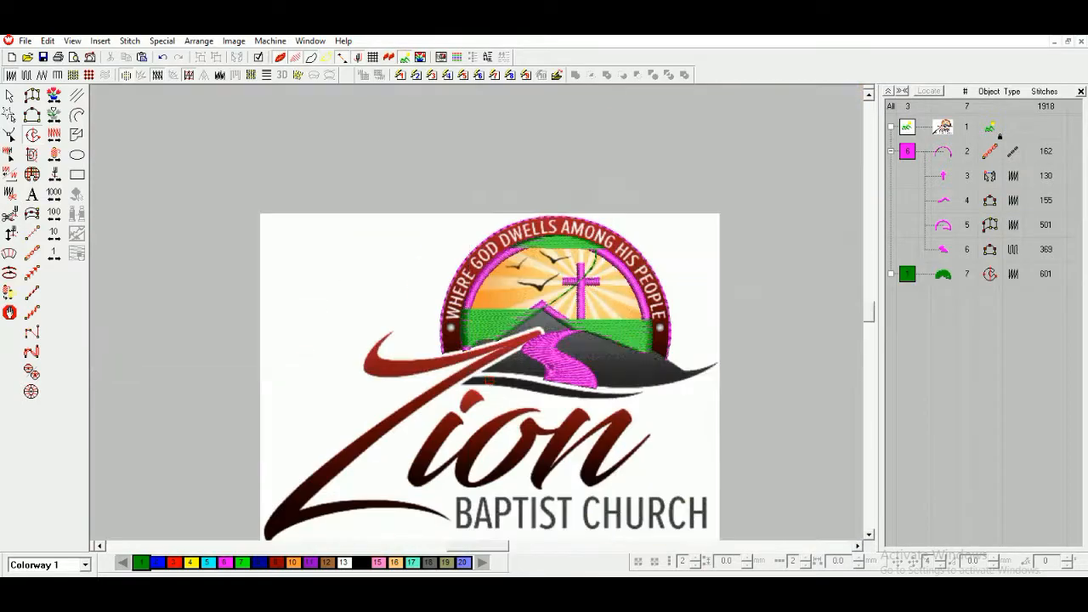
left_click(292, 562)
left_click_drag(908, 274, 907, 144)
key("b")
left_click_drag(412, 215, 709, 415)
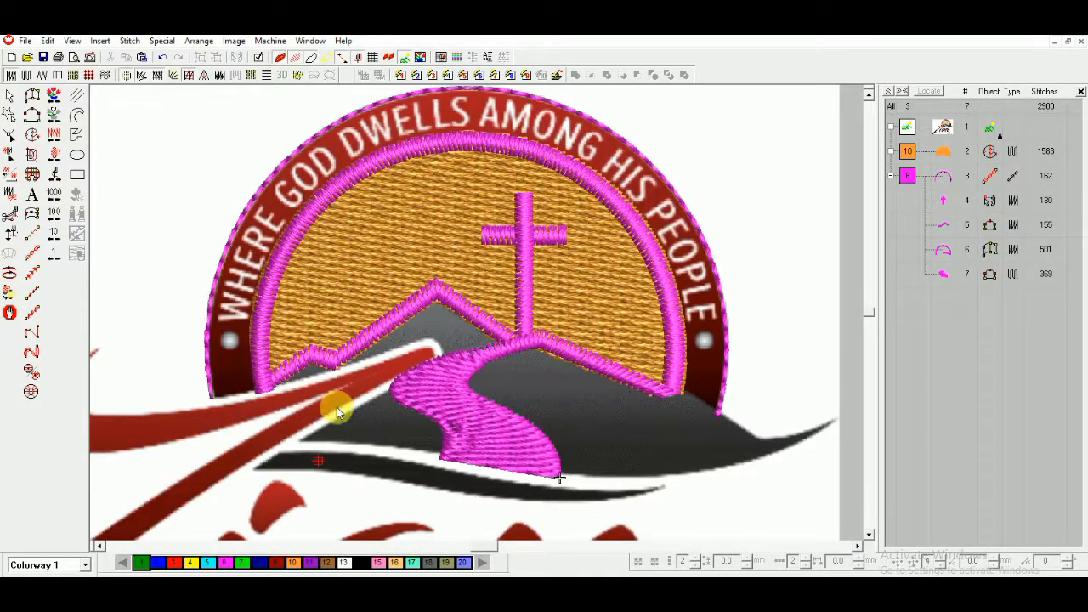
left_click(31, 136)
key("b")
left_click_drag(139, 310, 380, 453)
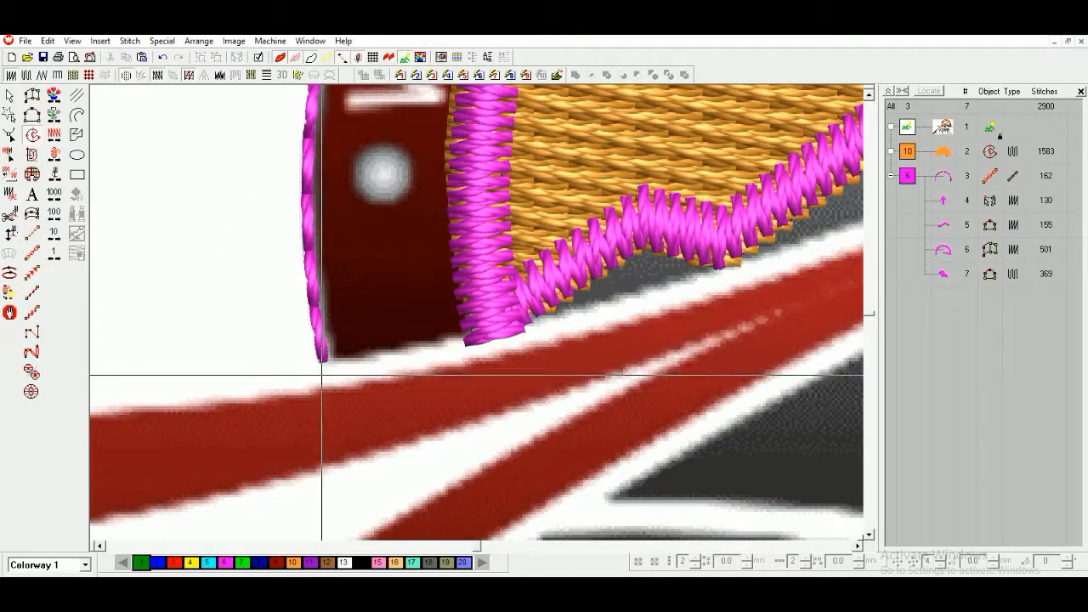
key("shift+z")
key("shift+z")
Hide the orange sky fill to expose the artwork's sun rays around the cross for tracing.
key("s")
left_click_drag(513, 153, 763, 298)
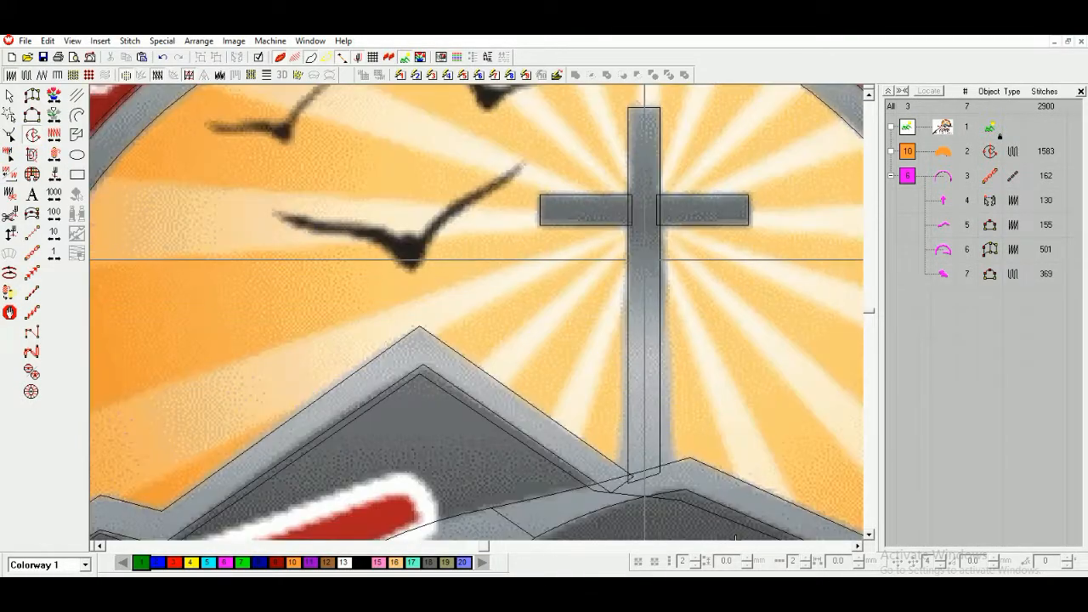
key("d")
key("d")
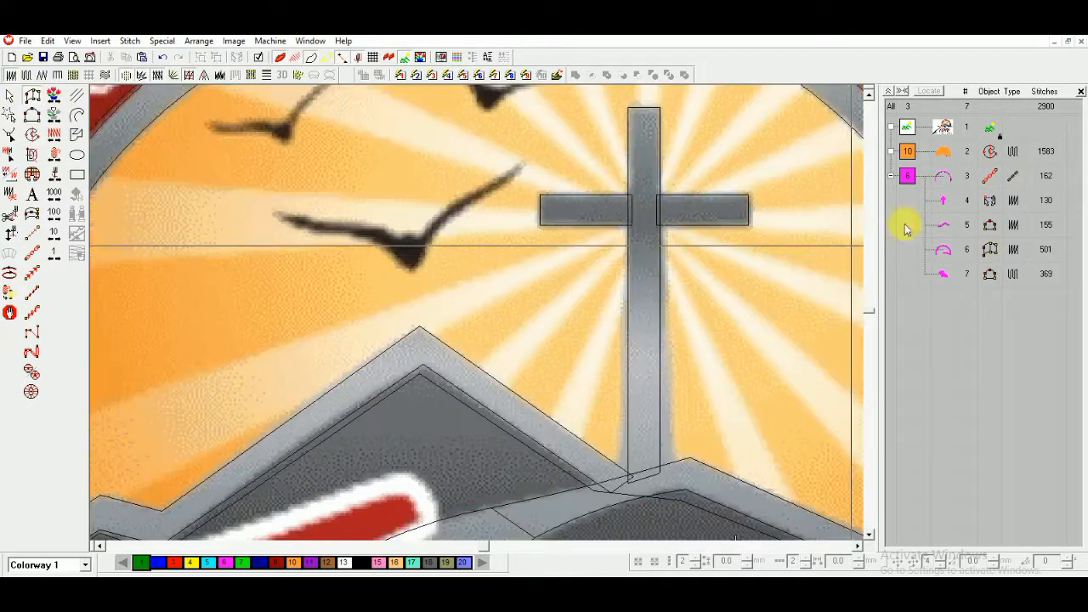
key("s")
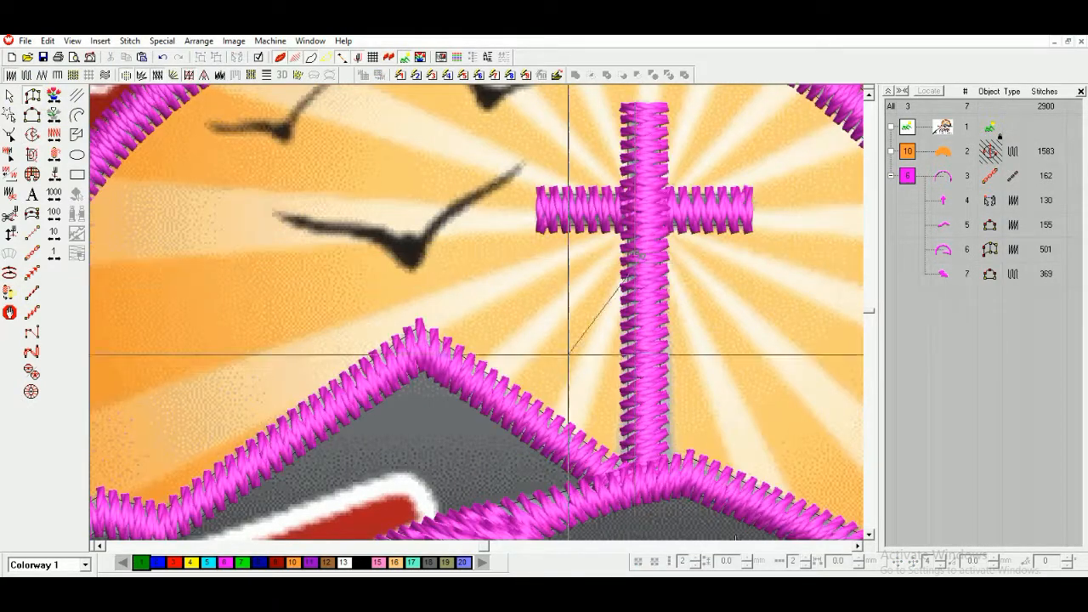
Digitize the steep ray left of the cross's upright as a satin column ending on the ridge, and move its exit point to the cross.
key("s")
left_click(575, 444)
left_click(549, 430)
key("Return")
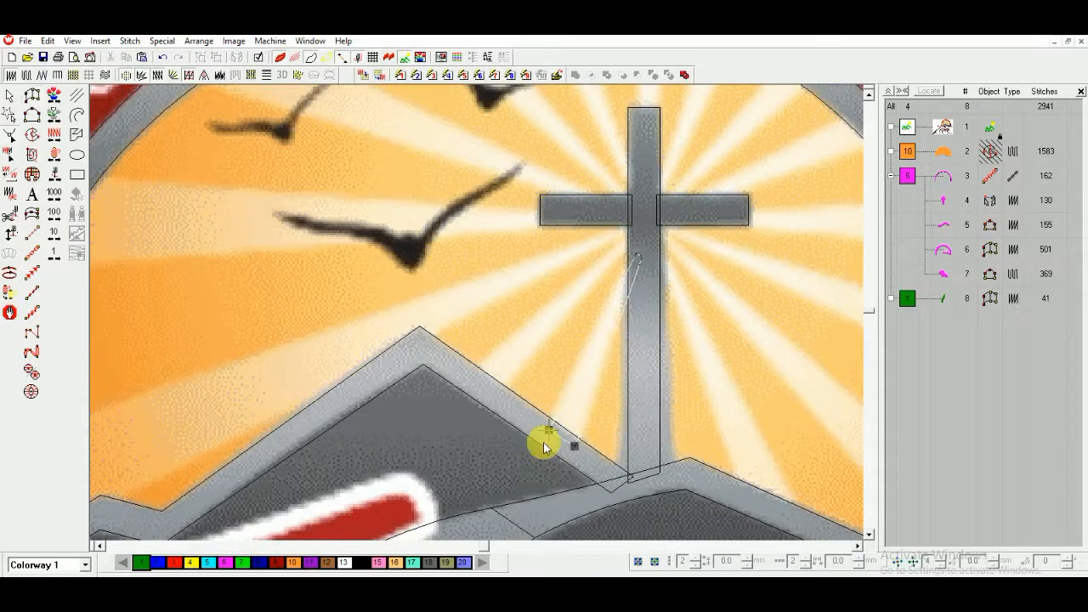
key("s")
key("s")
Digitize the second narrow ray as a satin column from the cross's upright down-left to the mountain ridge.
key("d")
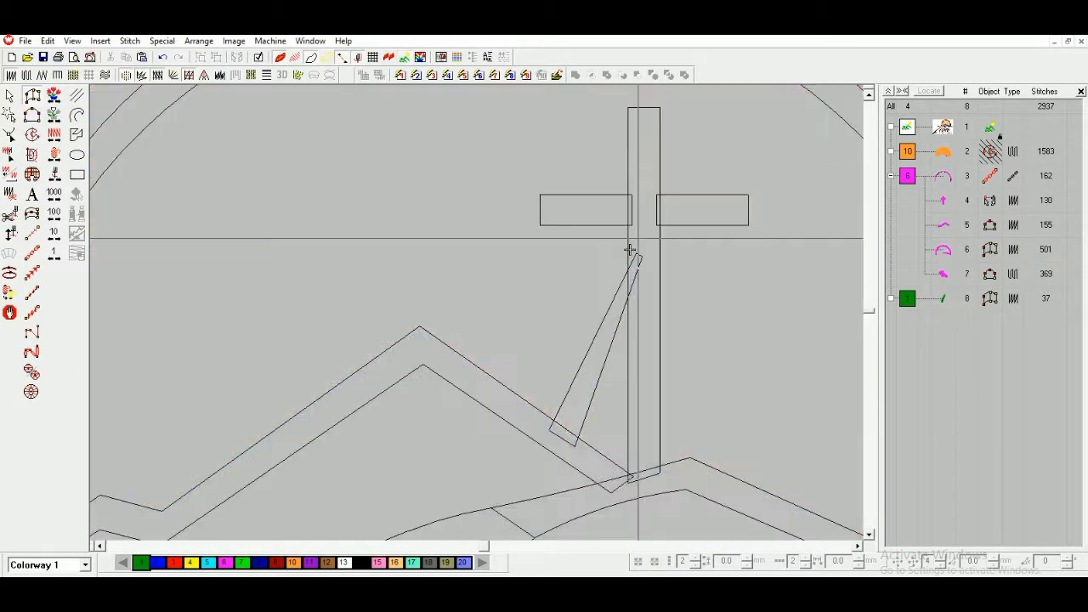
key("d")
left_click(472, 385)
key("s")
key("s")
Digitize the wide ray from below the cross's left arm to the arch's lower left side, and adjust its exit point near the cross.
left_click(634, 229)
left_click(633, 225)
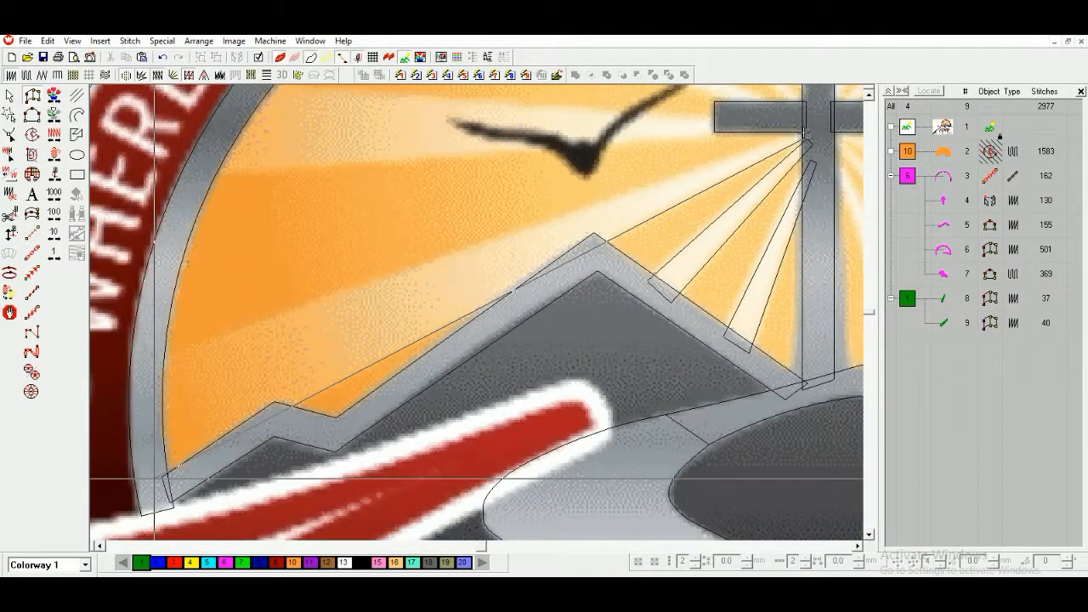
left_click(155, 479)
left_click(154, 357)
key("Return")
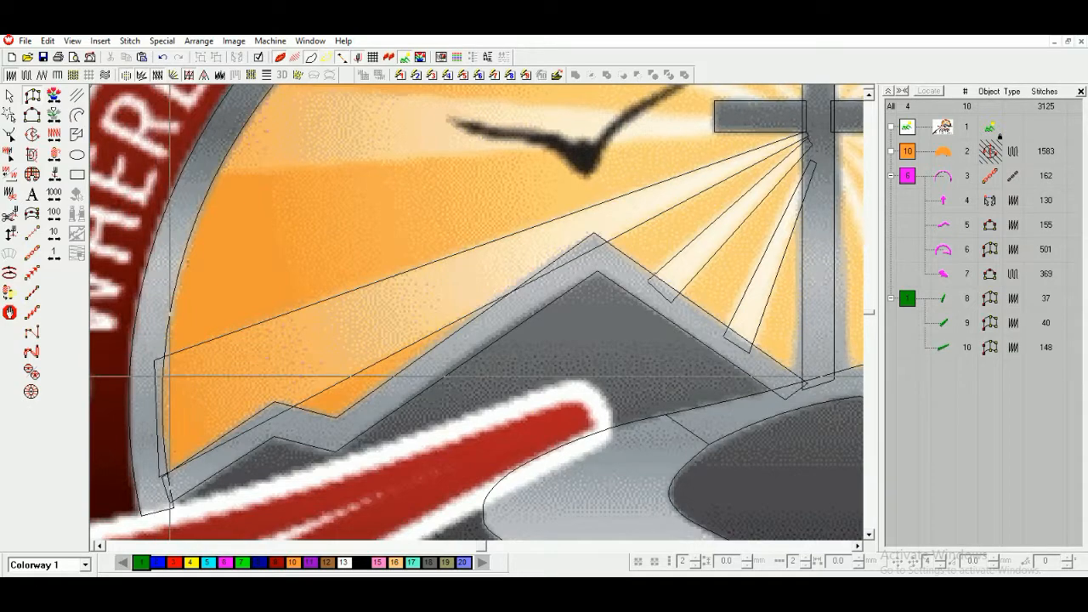
key("shift+z")
key("h")
Add a connecting run stitch along the cross's left arm and digitize the near-horizontal ray behind the lowest bird out to the arch.
key("z")
key("Return")
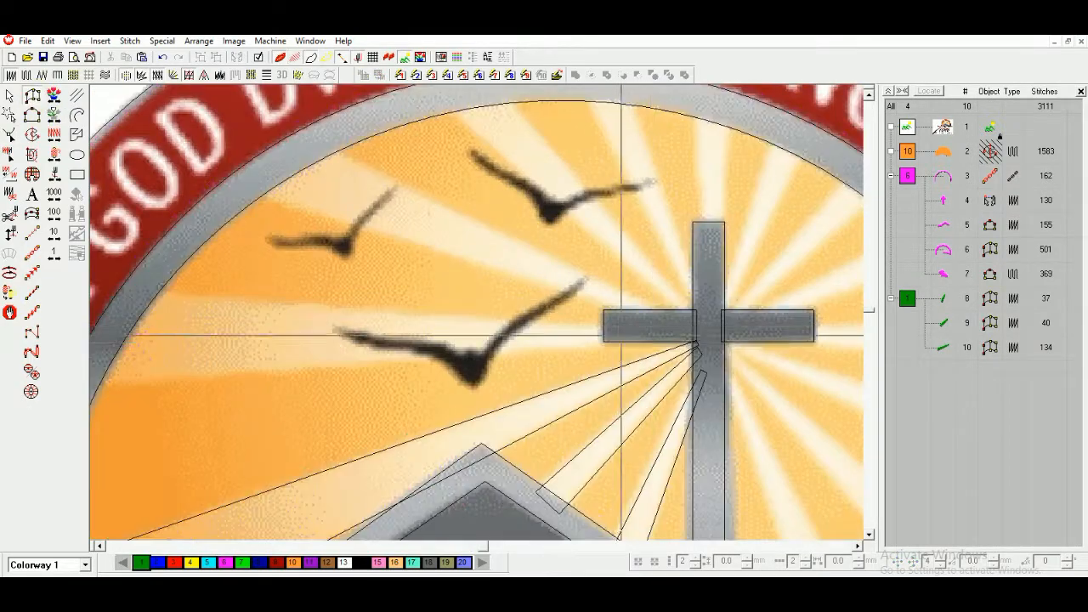
key("space")
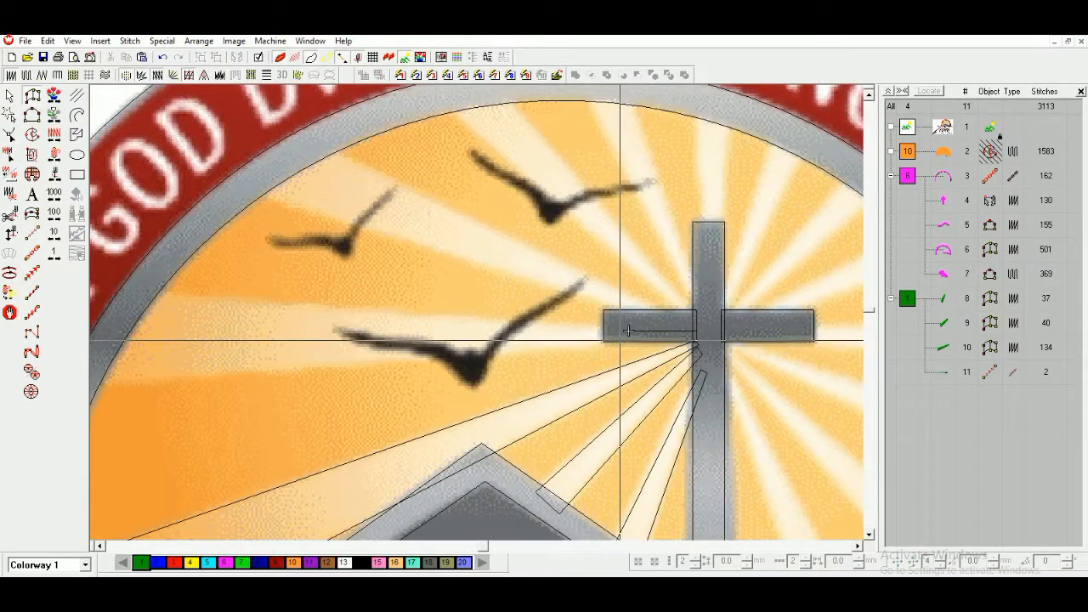
left_click(619, 329)
left_click(271, 349)
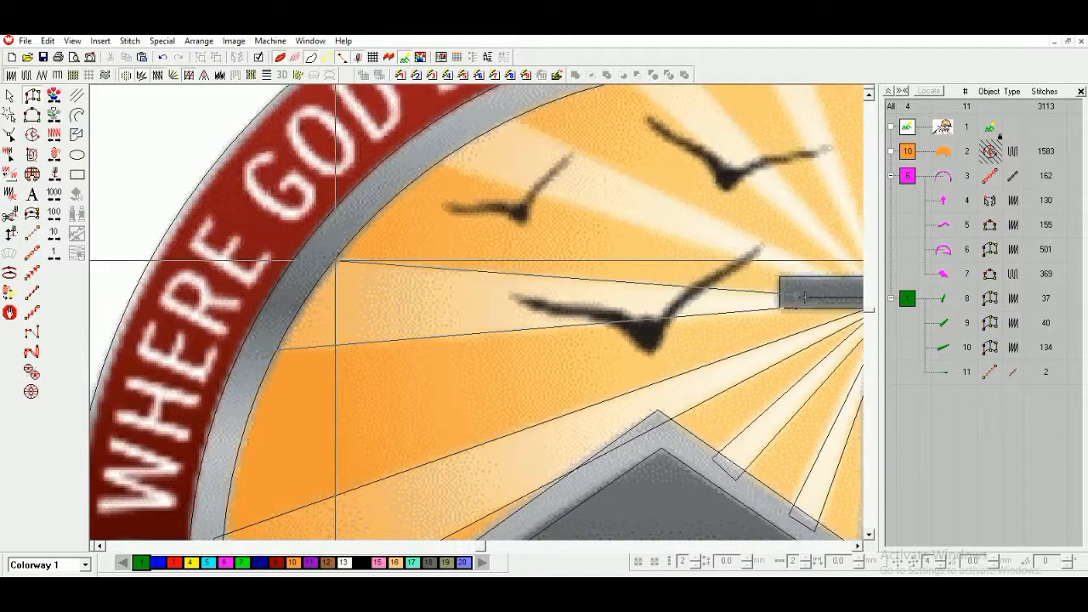
left_click(335, 262)
key("Return")
key("h")
key("Escape")
key("shift+z")
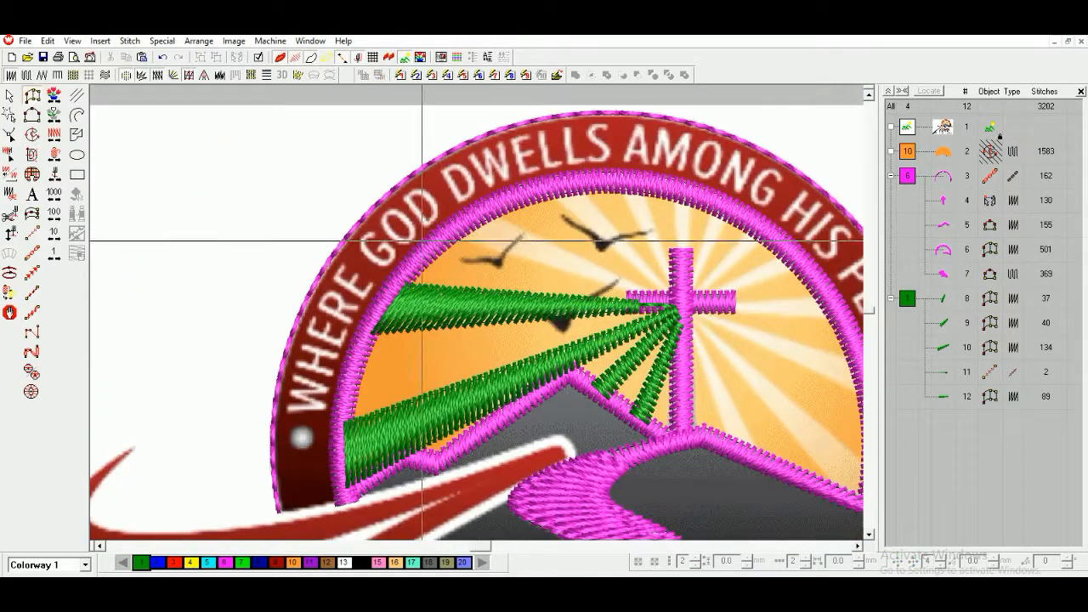
Add a short connecting run stitch back along the cross's left arm toward the upright.
key("b")
left_click_drag(568, 252, 682, 343)
key("t")
key("space")
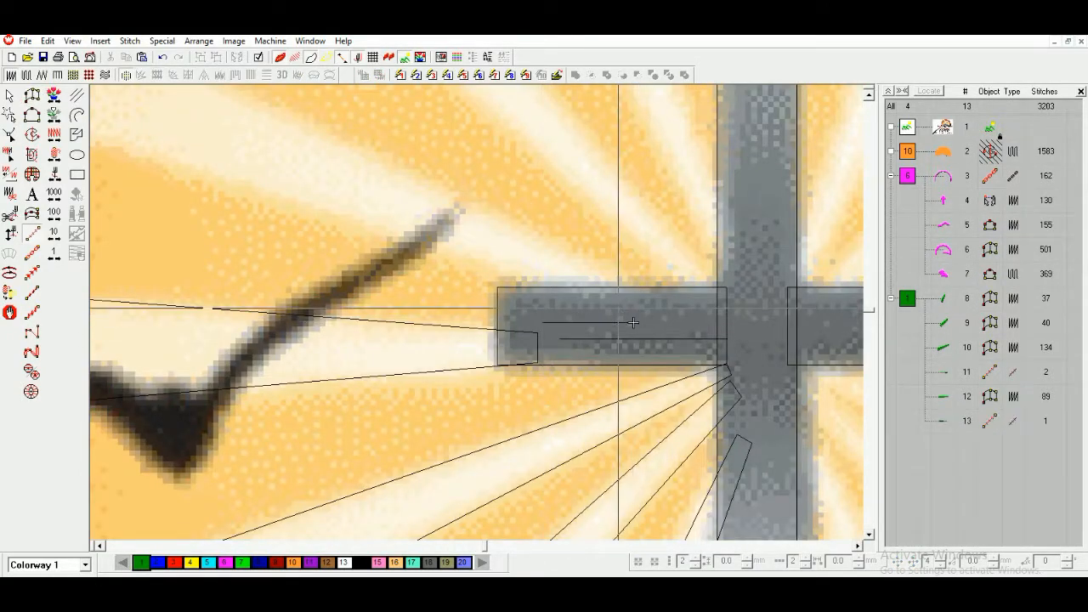
Digitize the ray between the left and lowest birds as a satin column from the cross's left arm to the arch's upper left.
key("t")
key("t")
key("space")
left_click(641, 308)
left_click(414, 302)
left_click(587, 201)
key("Return")
key("shift+z")
key("h")
Digitize the ray passing behind the uppermost bird as a satin column from the cross's centre to the arch.
key("Return")
key("space")
key("b")
left_click_drag(602, 185, 792, 474)
left_click(585, 451)
left_click(614, 443)
left_click(327, 177)
left_click(432, 160)
key("Return")
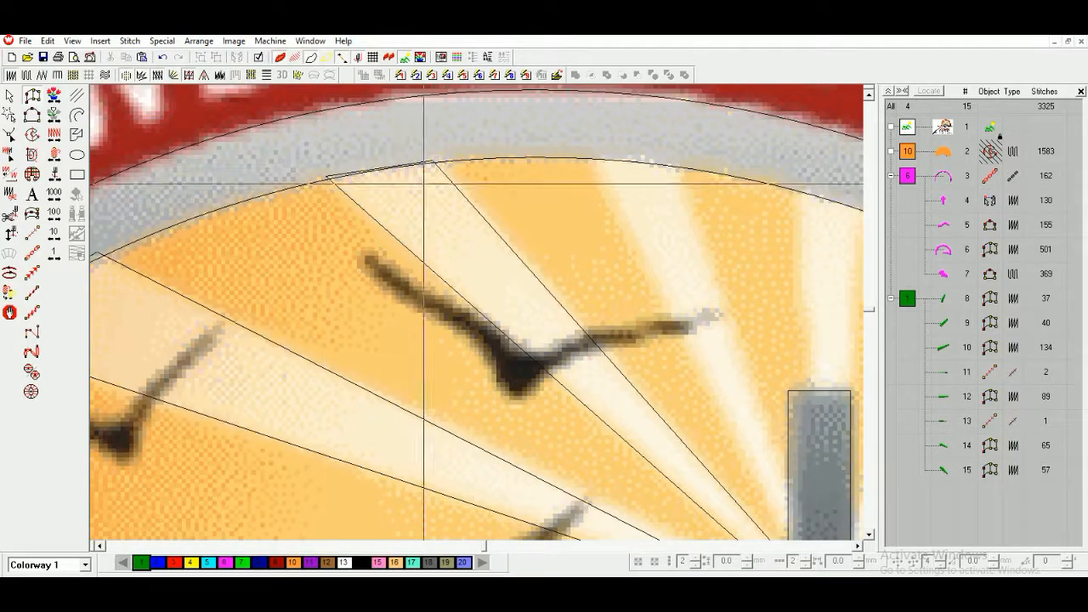
key("Return")
key("shift+z")
Digitize the narrow ray past the uppermost bird's right wingtip as a satin column from the cross's centre to the arch.
left_click(31, 99)
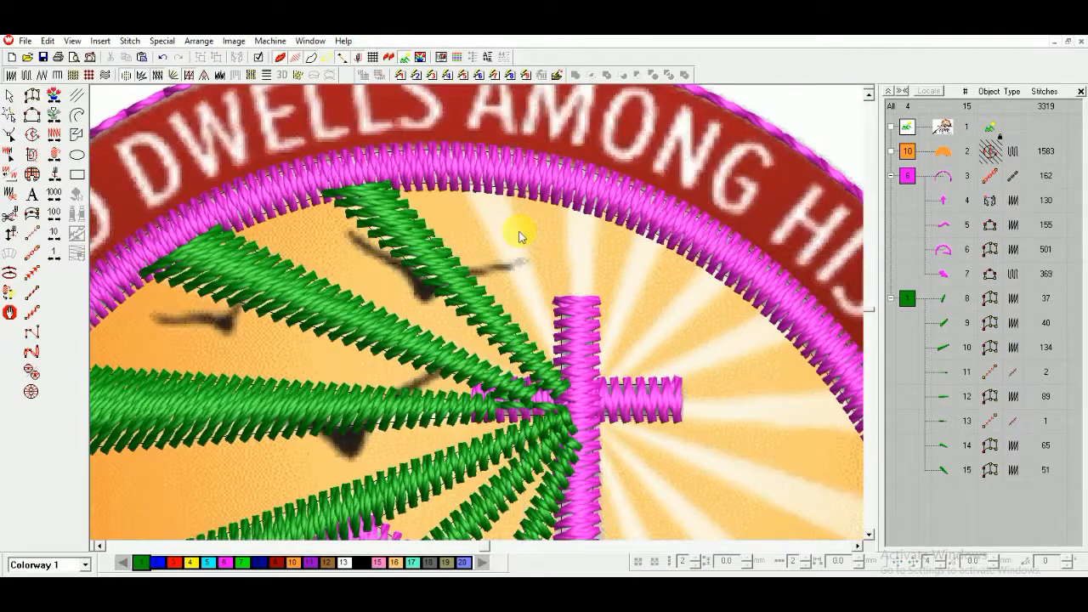
key("b")
left_click_drag(463, 167, 618, 485)
left_click(518, 397)
left_click(523, 393)
left_click(366, 105)
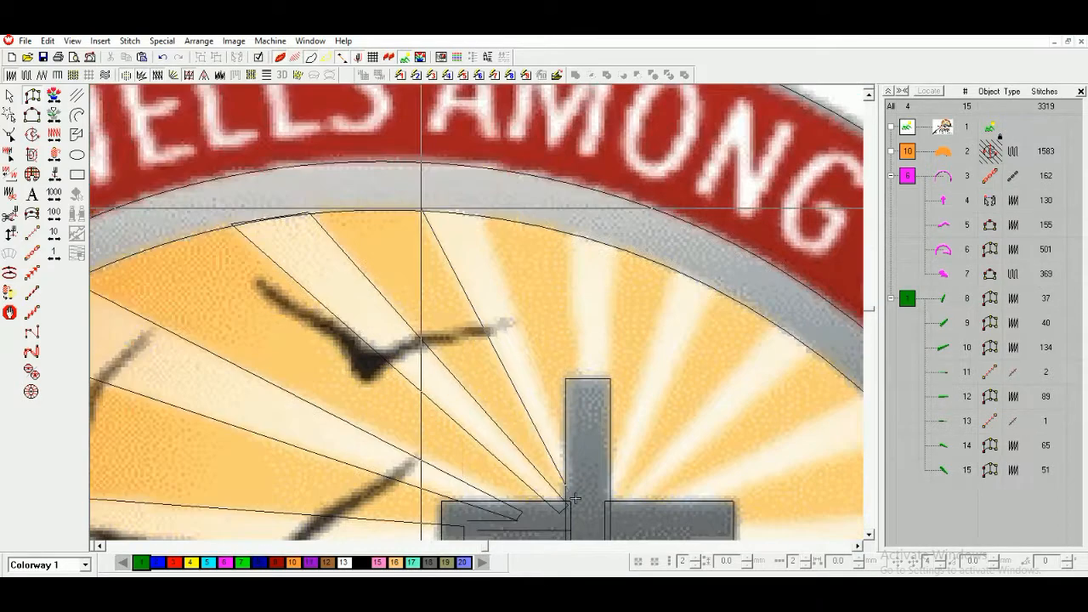
left_click(478, 213)
key("Return")
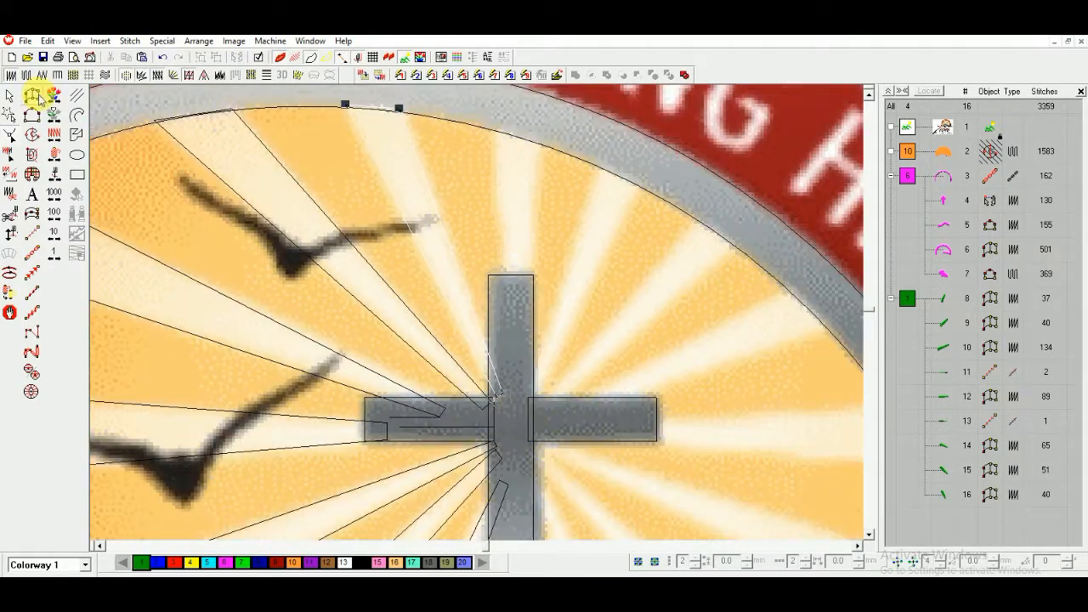
Run a connecting stitch up the cross's upright and digitize the vertical ray from its top to the arch.
left_click(512, 302)
key("Return")
key("space")
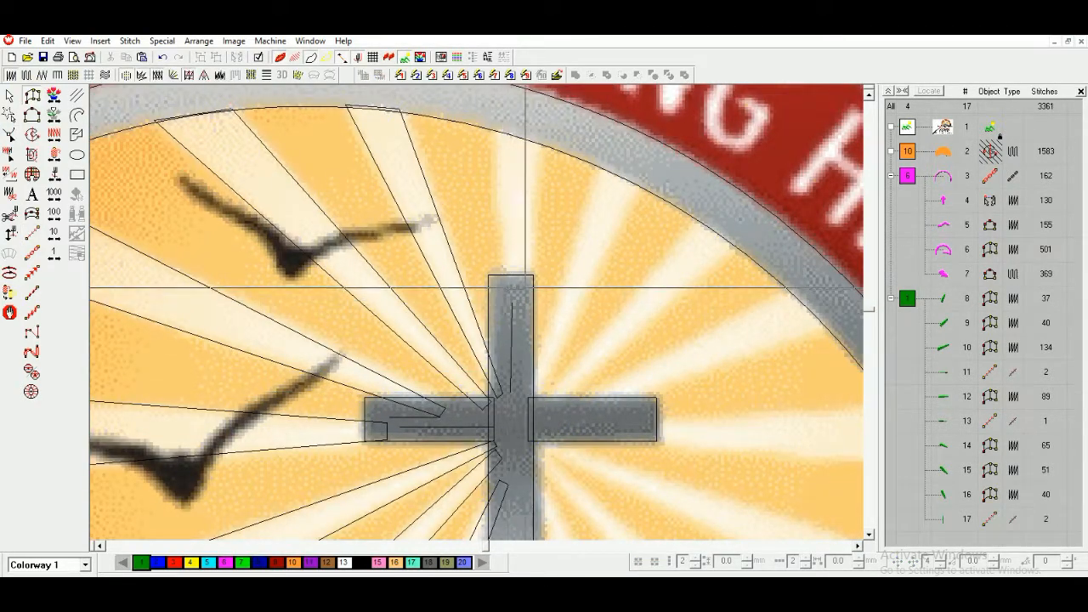
left_click(498, 126)
left_click(537, 133)
key("Return")
key("h")
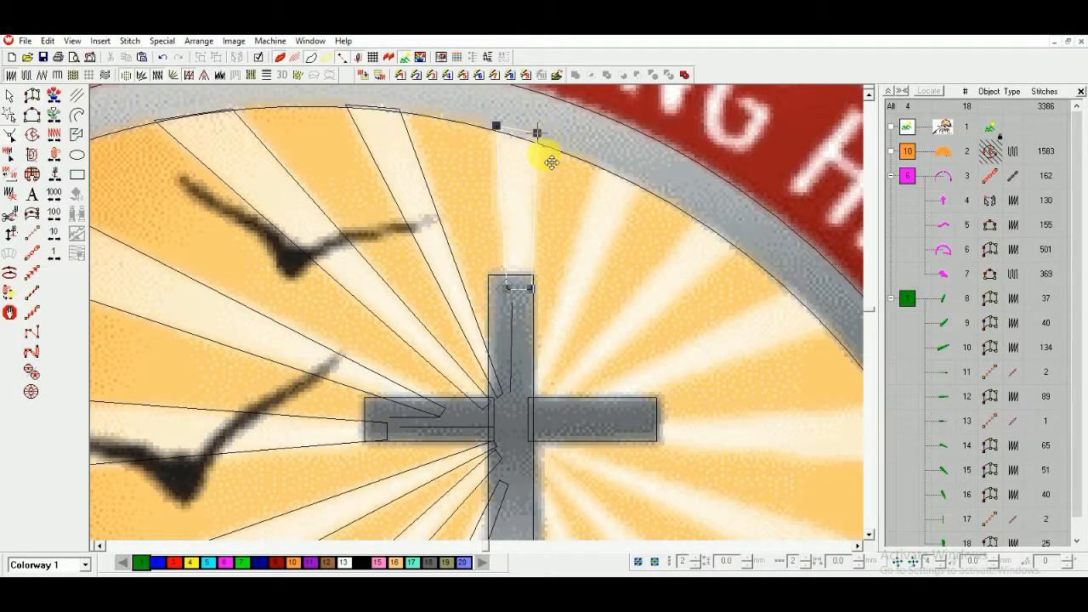
Run a connecting stitch back down the cross's upright and digitize the first ray right of the vertical one up to the arch.
left_click(33, 234)
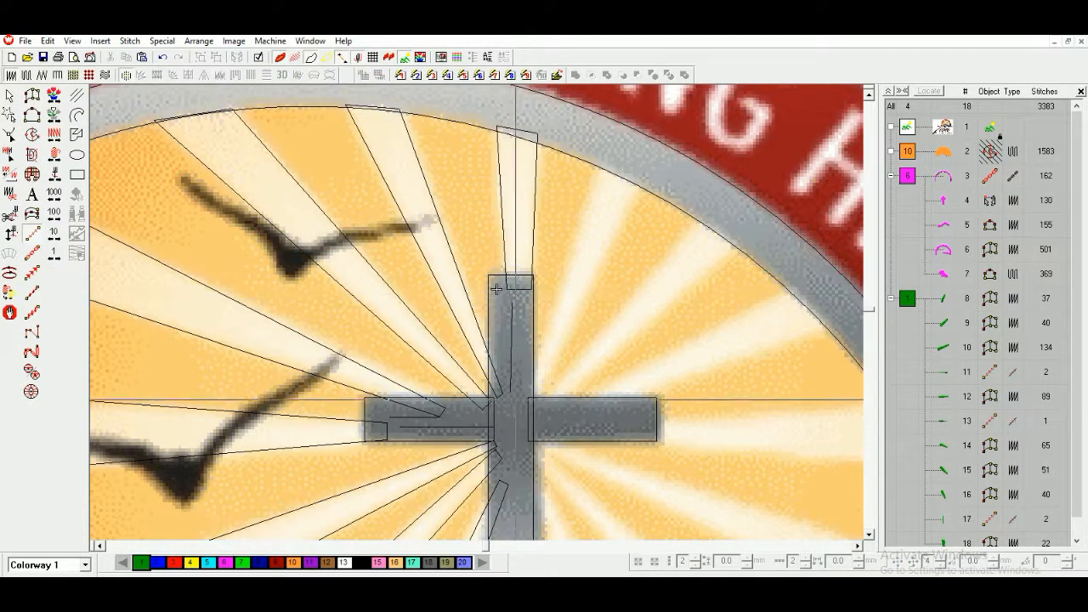
left_click(514, 394)
key("Return")
key("space")
left_click(641, 186)
left_click(605, 166)
key("Return")
key("h")
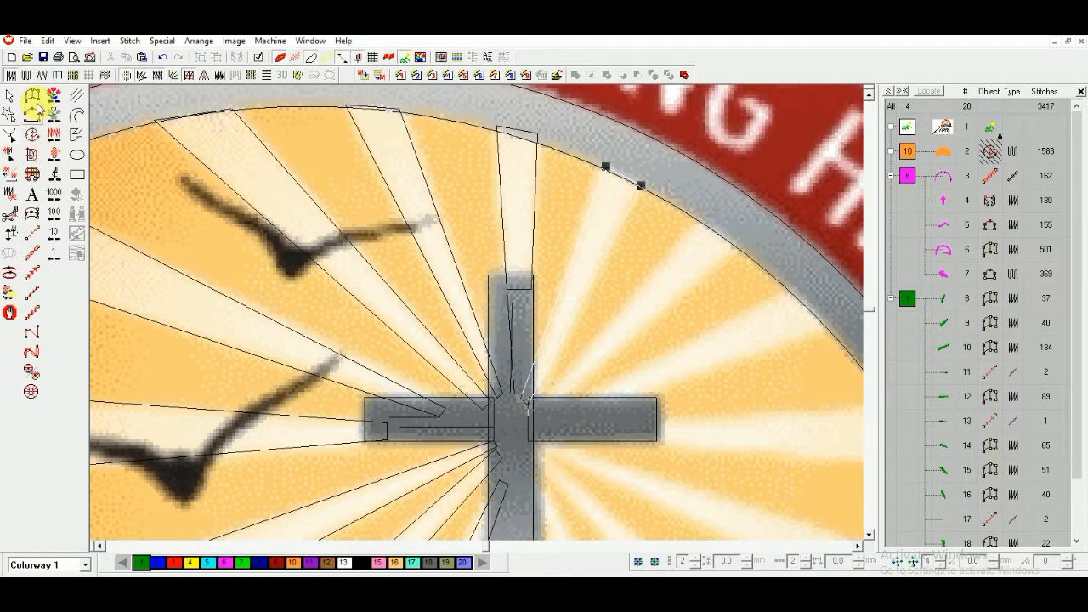
Digitize the second ray right of the vertical one as a satin column from the cross's centre to the arch.
left_click(37, 108)
left_click(536, 409)
left_click(738, 245)
left_click(704, 219)
key("Return")
key("h")
Digitize the third ray right of the vertical one from the cross's right arm to the arch, and adjust its exit point near the cross.
left_click(573, 419)
left_click(568, 410)
left_click(656, 316)
left_click(620, 280)
key("Return")
key("h")
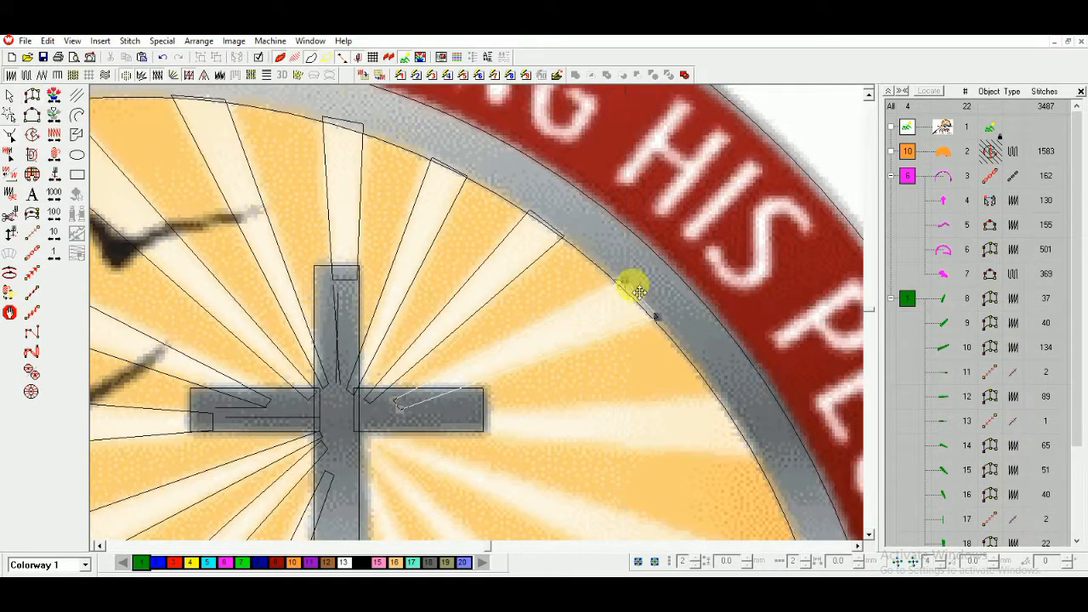
left_click(12, 195)
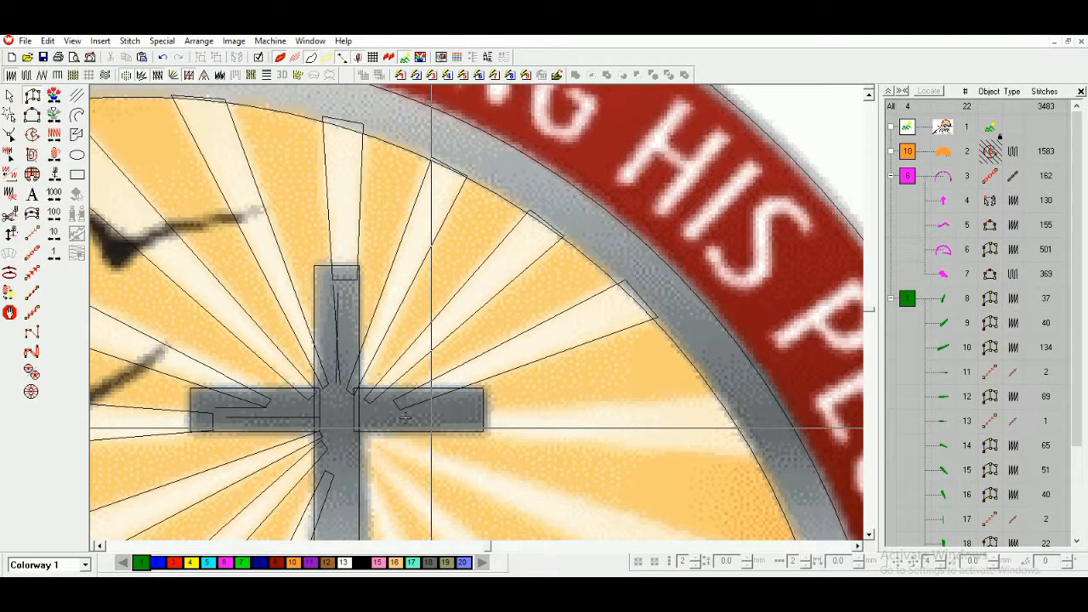
Digitize the horizontal ray from the cross's right arm to the arch as a satin column and adjust its exit point.
left_click(756, 454)
left_click(727, 401)
key("Return")
key("h")
key("Escape")
Run a connecting stitch back along the cross's right arm and digitize the first ray below it out to the arch.
key("t")
key("t")
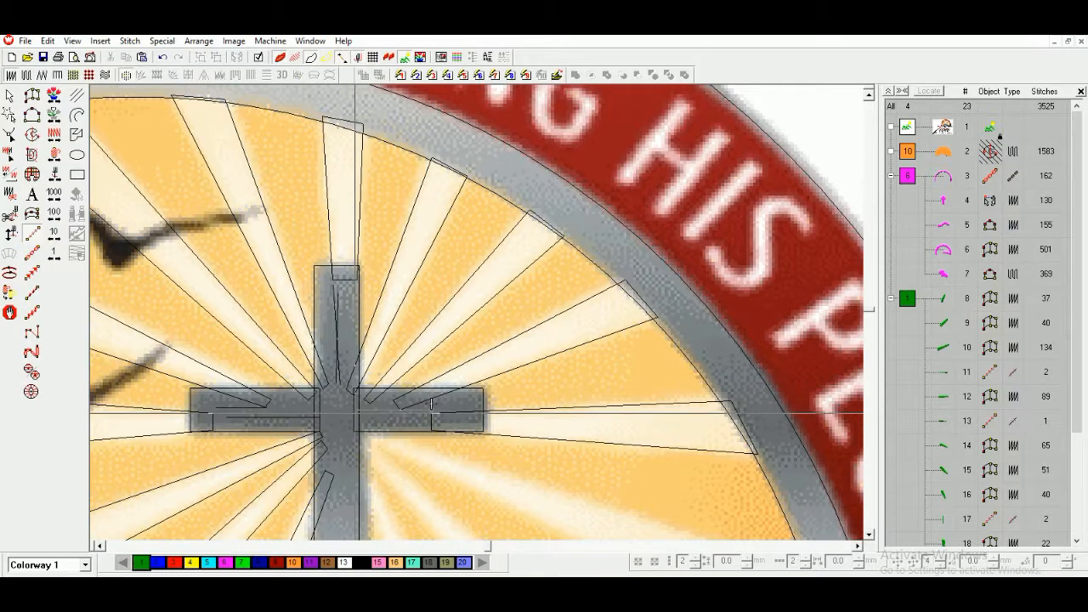
left_click(356, 419)
left_click(656, 447)
left_click(640, 363)
key("Return")
key("h")
Digitize the second ray below the right arm, from the cross's centre to the arch's lower right corner, and adjust its exit point.
left_click(32, 96)
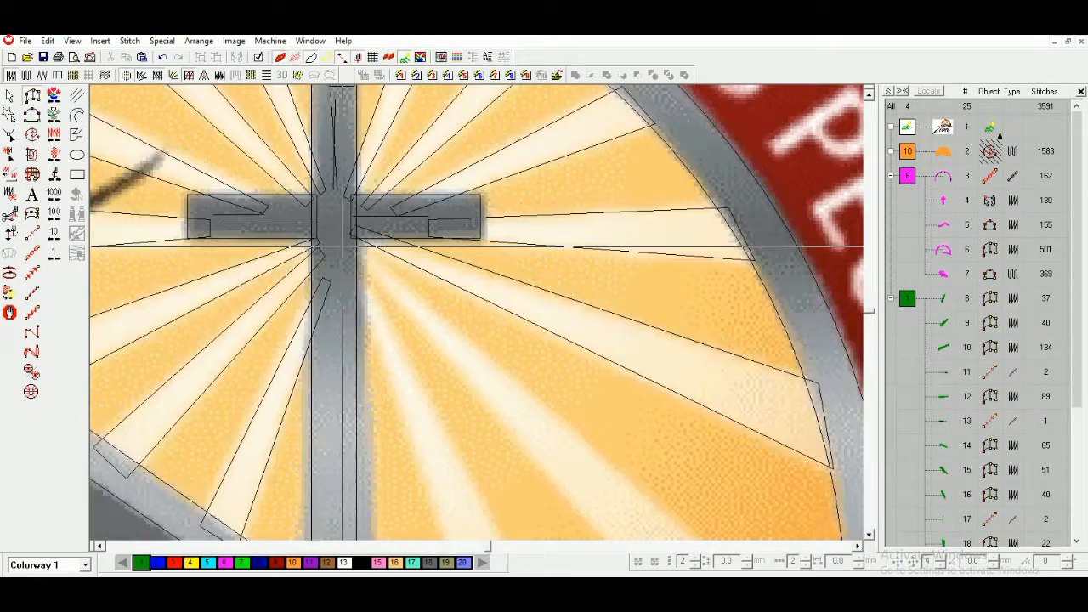
left_click(343, 241)
left_click(353, 236)
left_click(564, 433)
left_click(615, 352)
key("h")
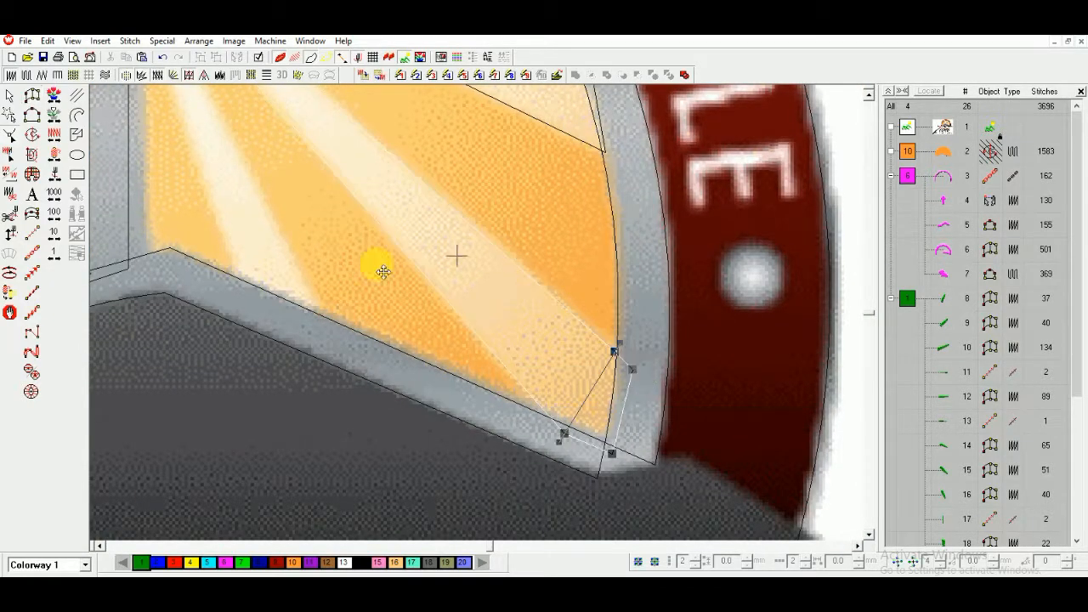
scroll(383, 273, "down", 1)
scroll(374, 187, "up", 1)
Digitize the steep ray right of the cross's upright down to the mountain ridge and adjust its exit point near the cross.
left_click(32, 97)
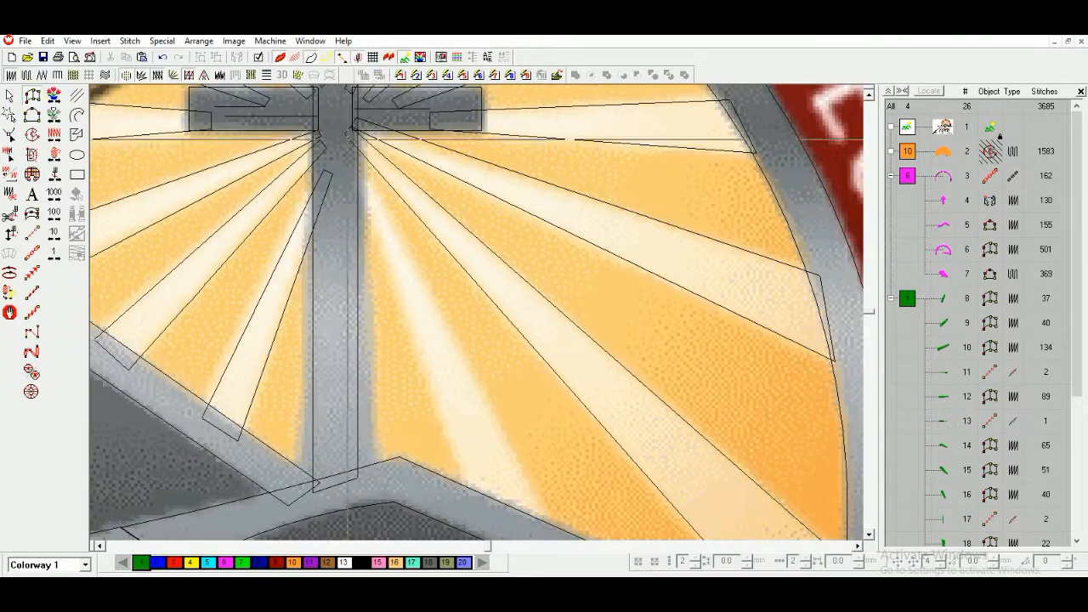
left_click(339, 141)
left_click(512, 421)
left_click(440, 408)
key("Return")
key("h")
scroll(287, 134, "down", 1)
scroll(384, 198, "up", 1)
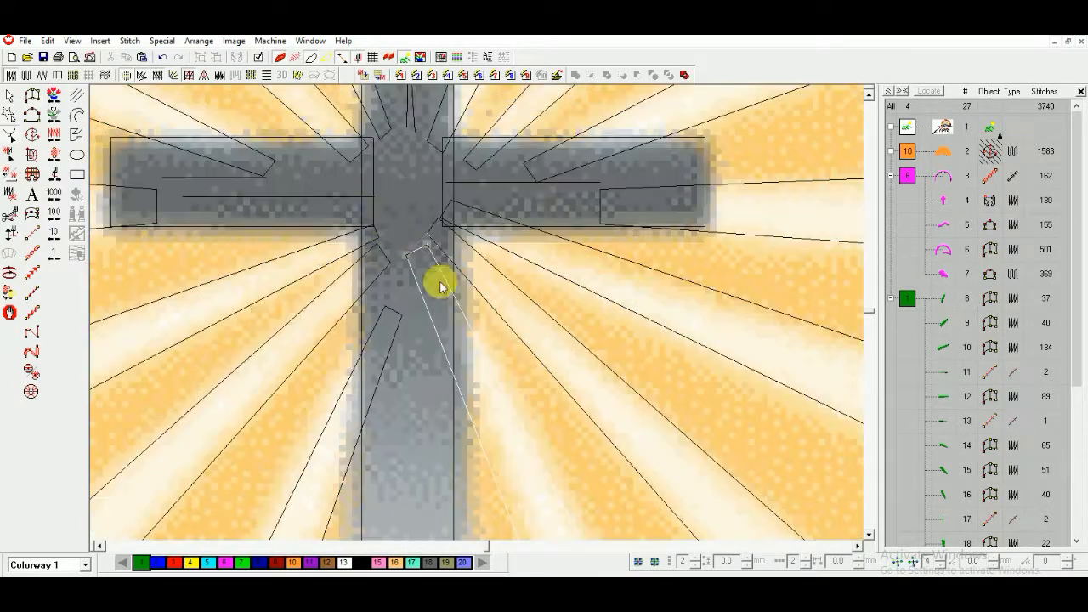
key("Return")
Recolor all the green sun rays to white thread 13 and move them before the magenta outlines in the stitch sequence.
key("shift+z")
key("shift+z")
key("s")
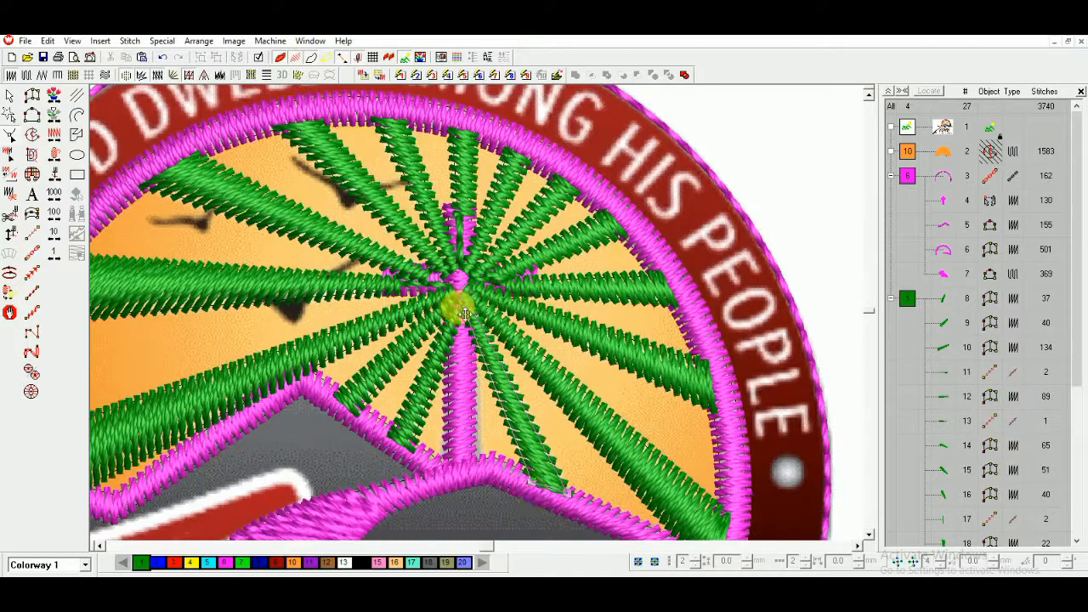
key("Escape")
key("shift+z")
left_click(889, 91)
left_click(918, 200)
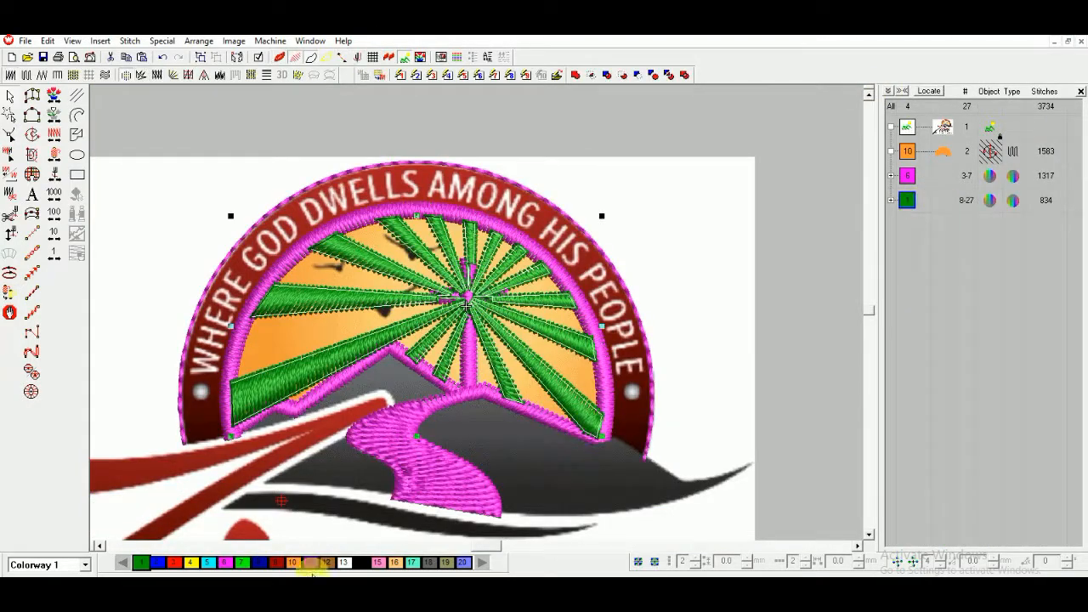
left_click(343, 563)
left_click_drag(916, 180, 908, 211)
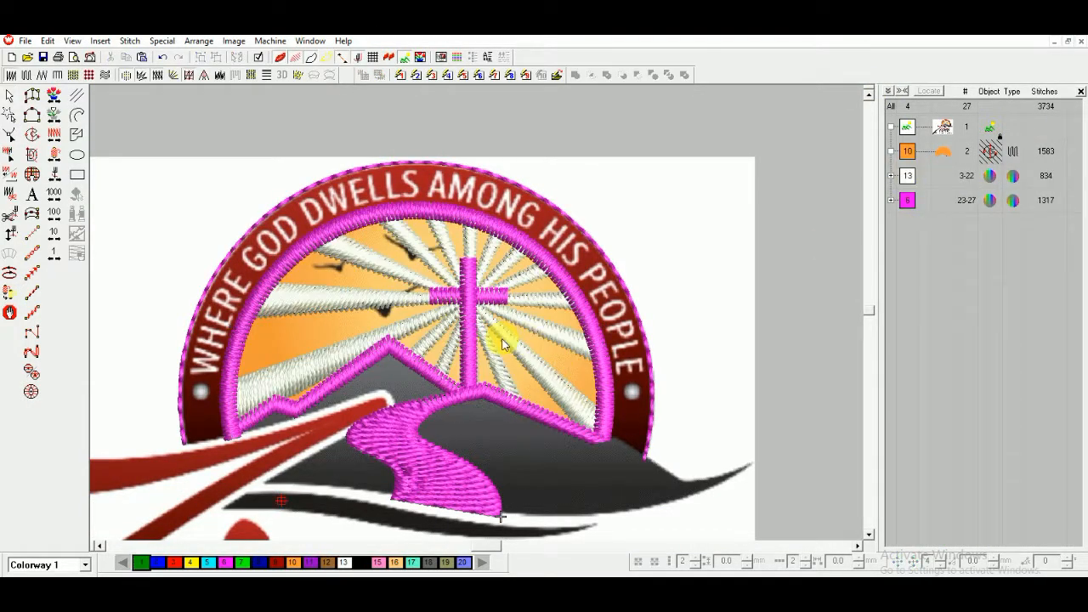
key("shift+z")
key("z")
key("s")
key("s")
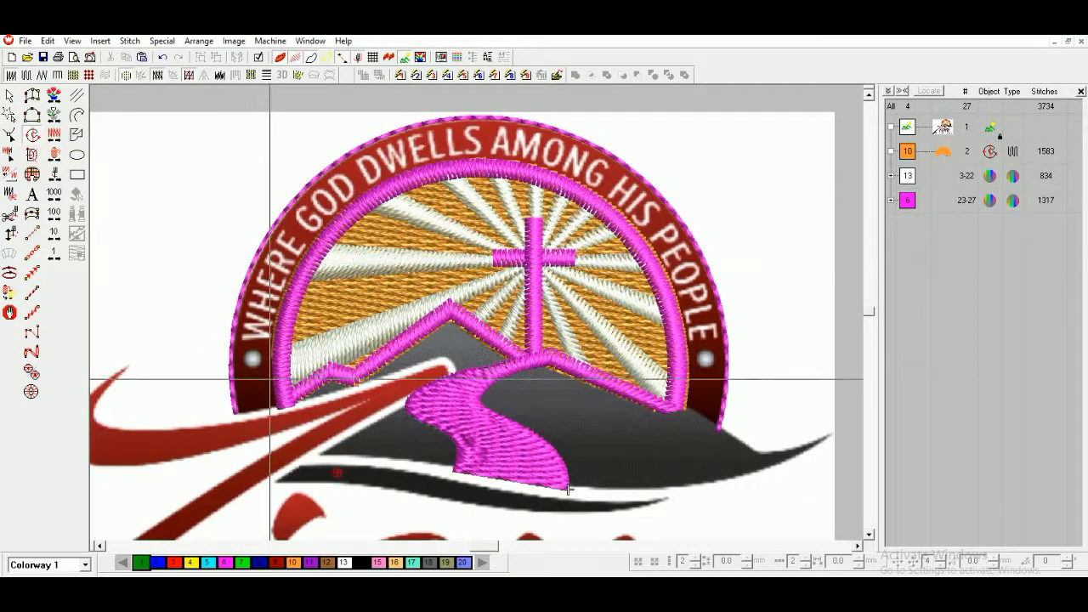
key("b")
left_click_drag(193, 327, 388, 511)
left_click(336, 300)
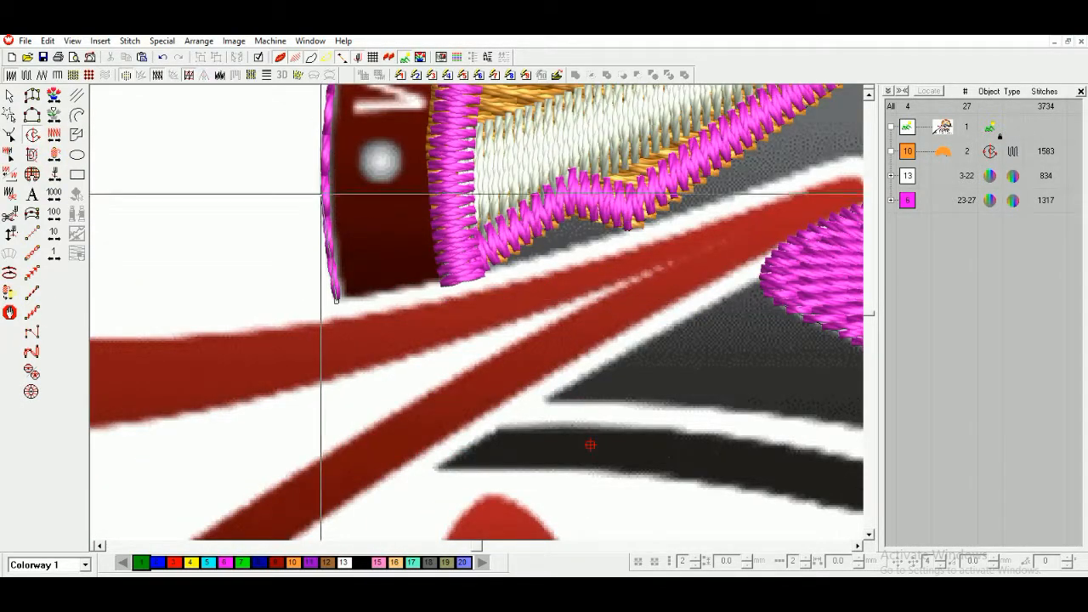
right_click(325, 136)
right_click(459, 201)
right_click(530, 149)
right_click(558, 201)
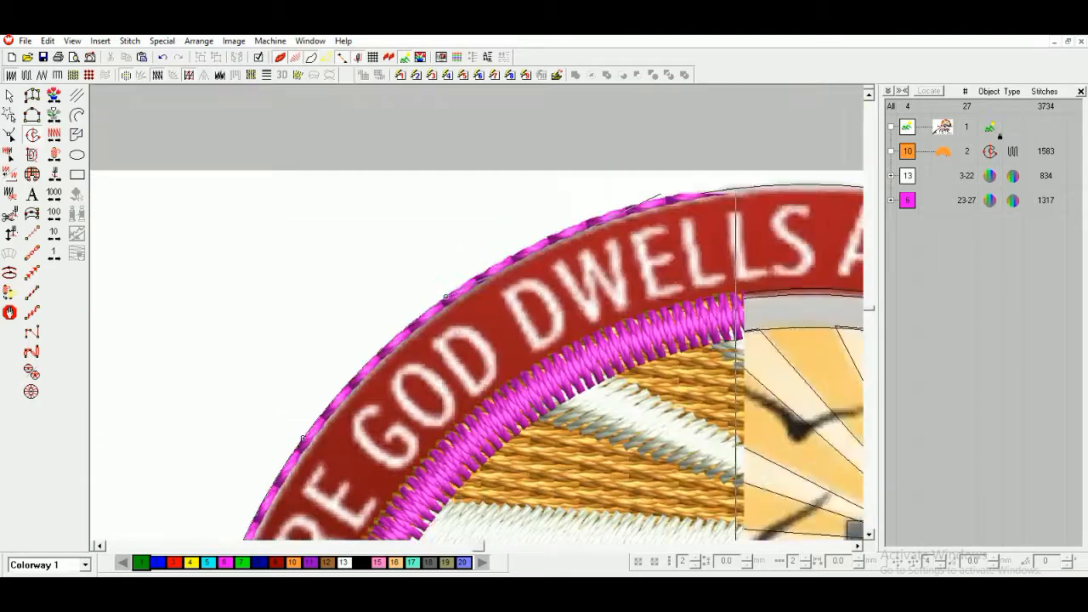
key("shift+z")
scroll(371, 415, "down", 1)
scroll(383, 459, "up", 2)
Start a two-sided column for the red lettering band and trace its outer edge from the lower left end over the top.
left_click(32, 115)
left_click(383, 386)
right_click(375, 258)
right_click(471, 175)
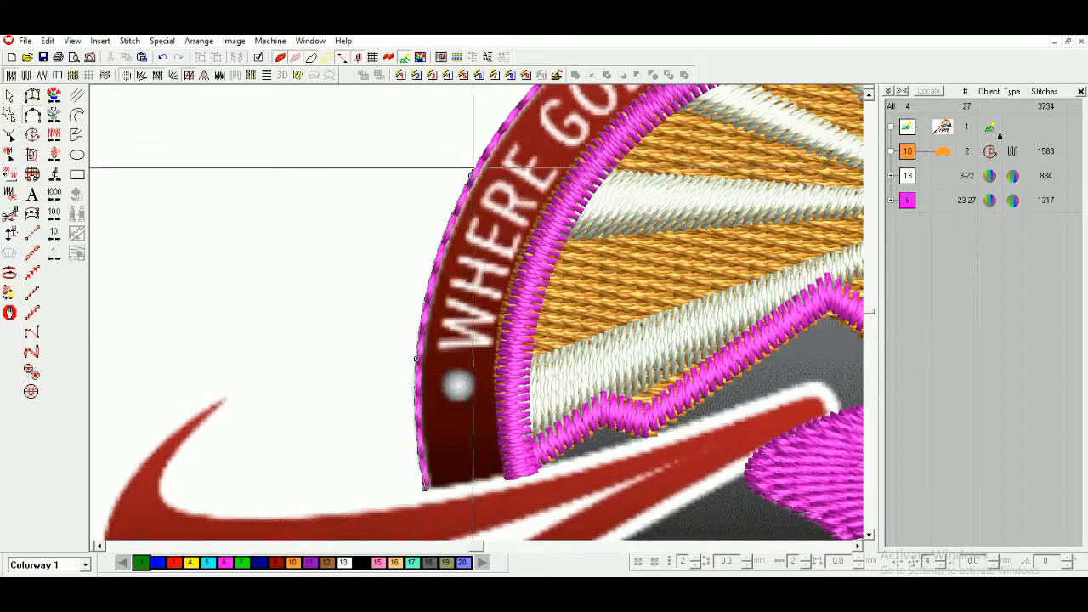
right_click(535, 206)
right_click(618, 232)
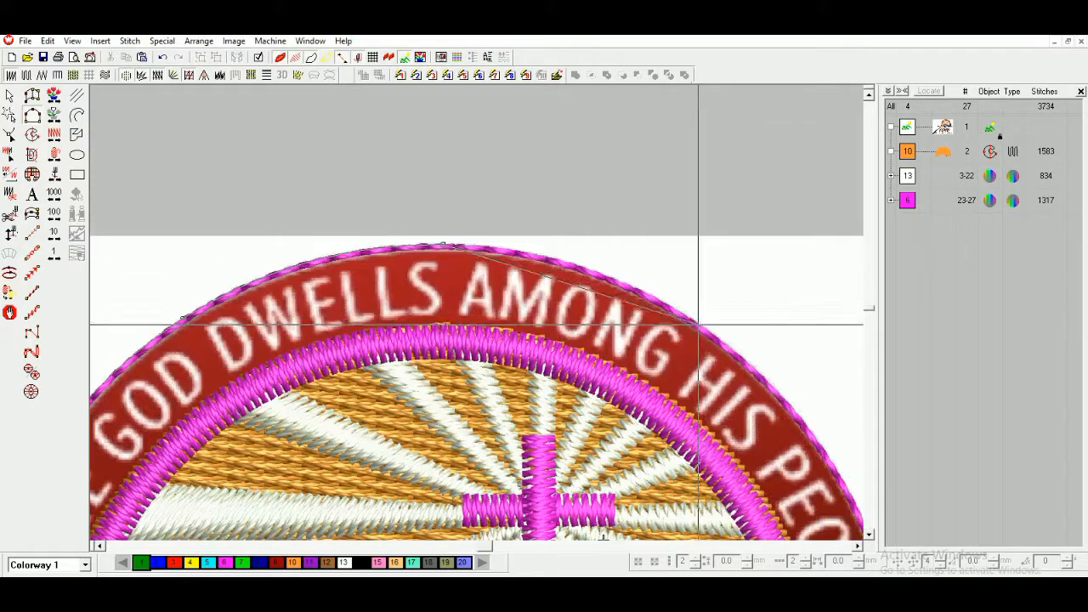
right_click(702, 325)
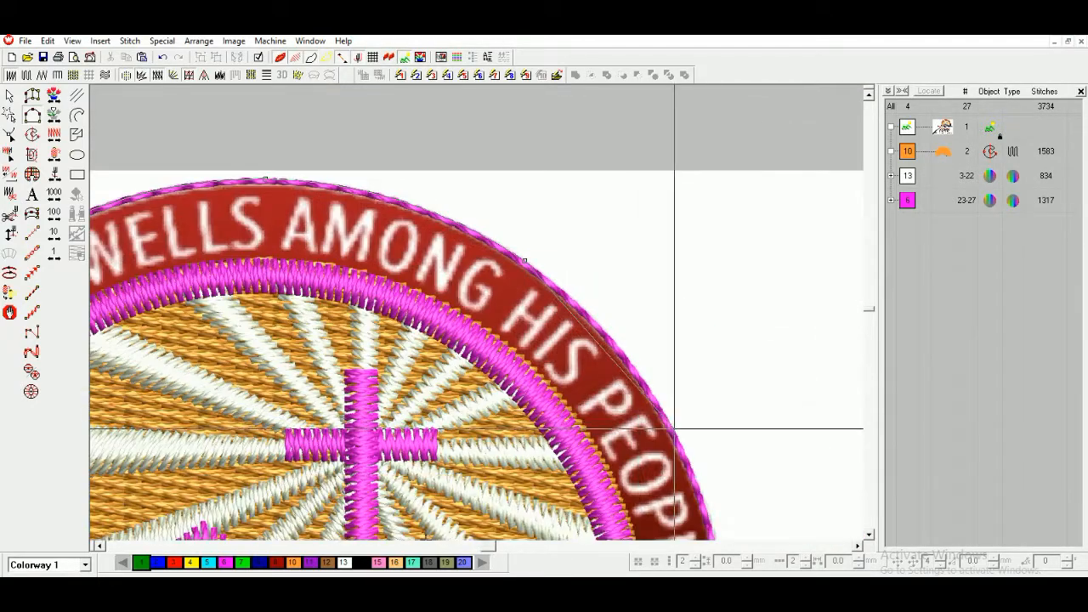
right_click(672, 431)
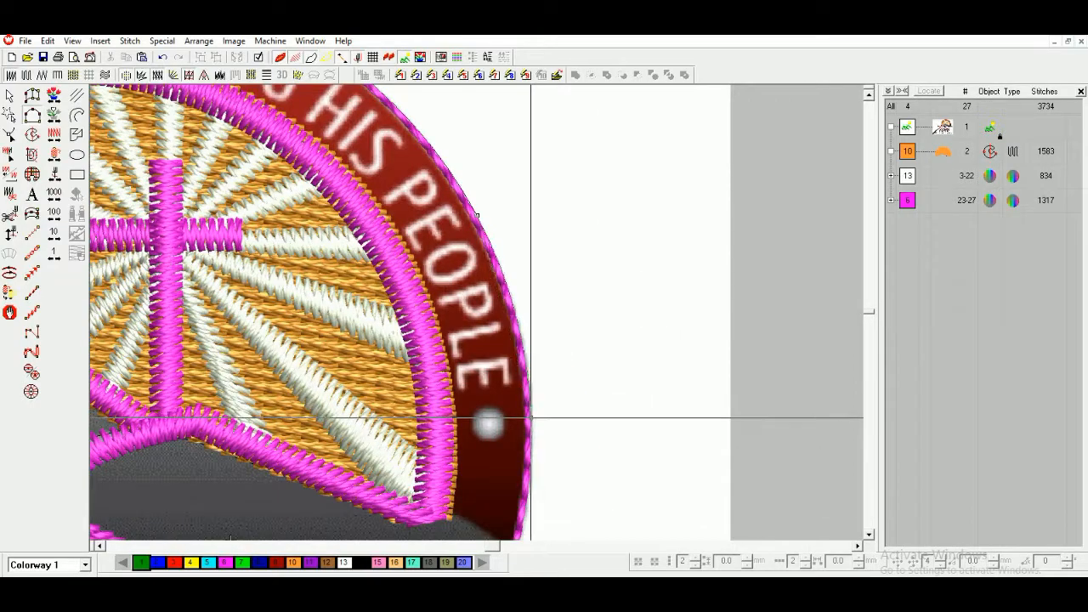
right_click(531, 418)
Trace the red band's inner edge just inside the magenta arch from left to right and complete the column.
key("t")
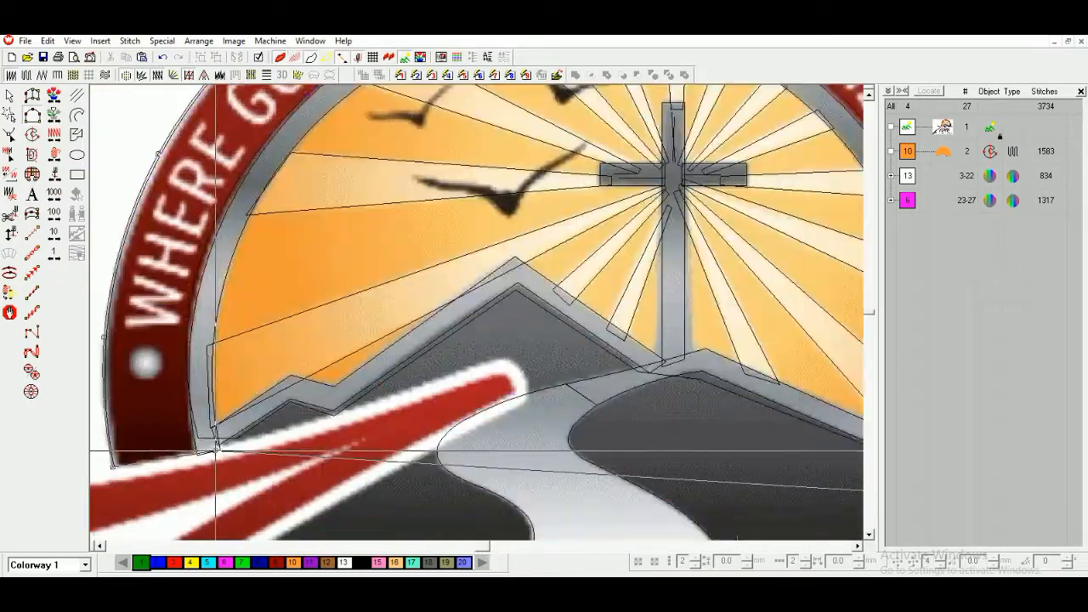
key("d")
right_click(288, 145)
right_click(509, 138)
right_click(702, 120)
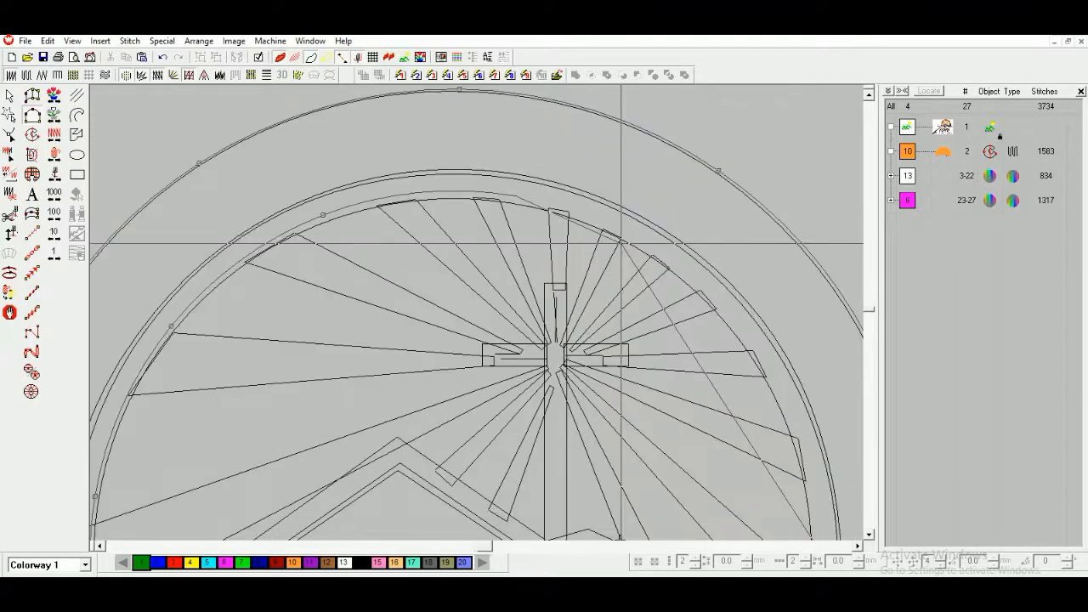
right_click(683, 272)
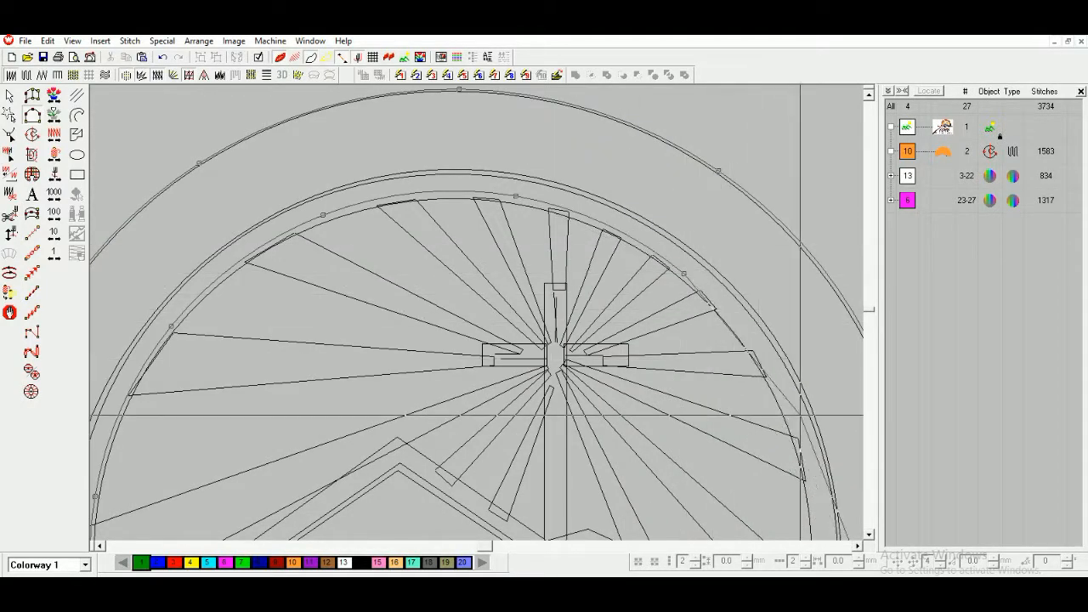
key("t")
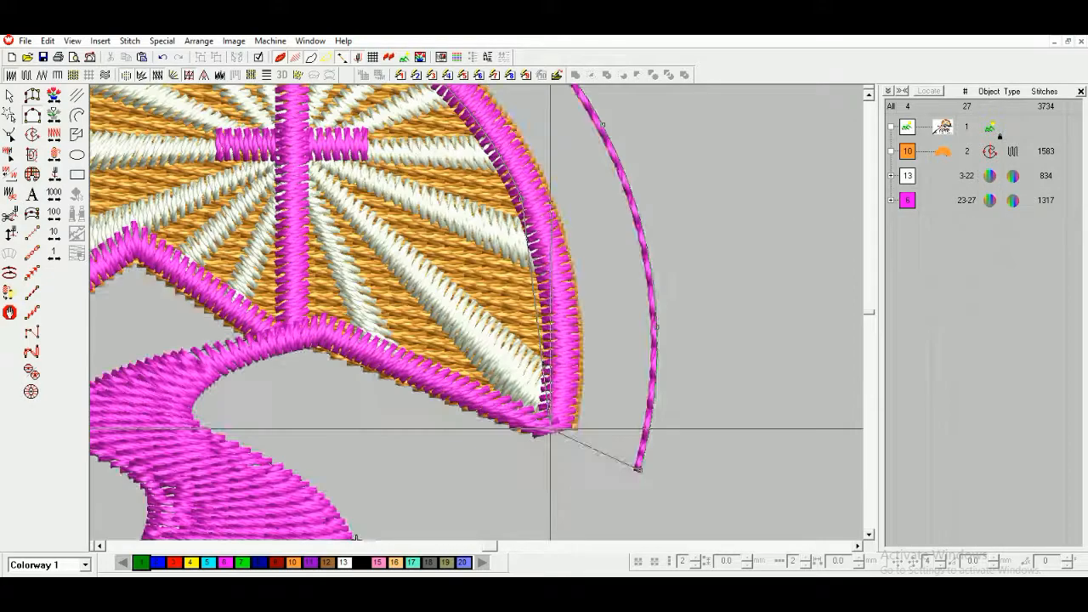
key("d")
key("t")
left_click(548, 431)
key("Return")
Change the green arch band to a dark red tatami fill and move it before the magenta outlines in the stitch sequence.
key("t")
key("0")
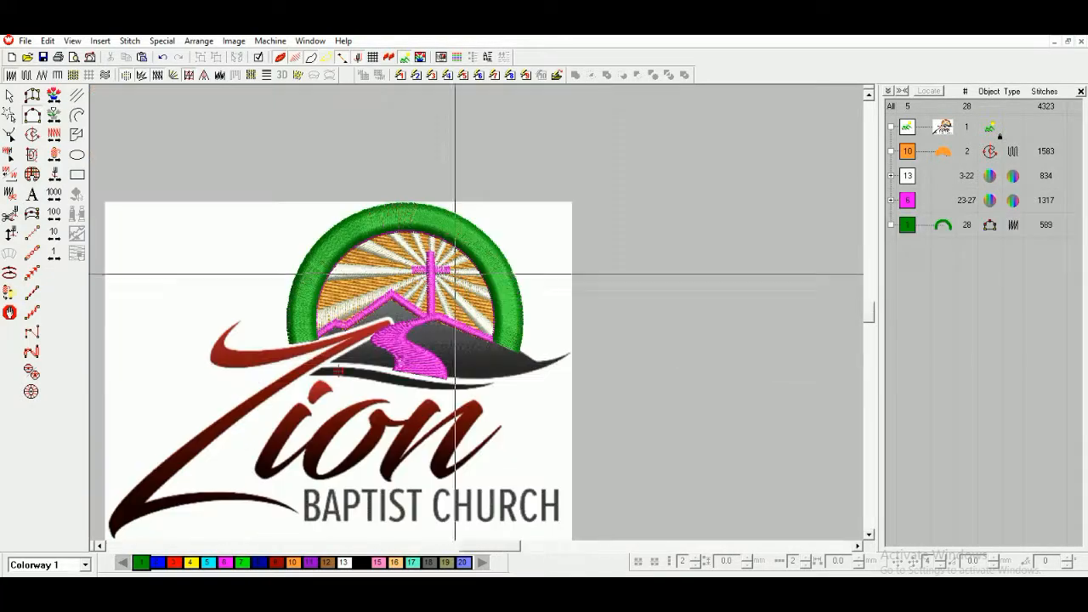
key("z")
key("Escape")
left_click(909, 226)
left_click(450, 76)
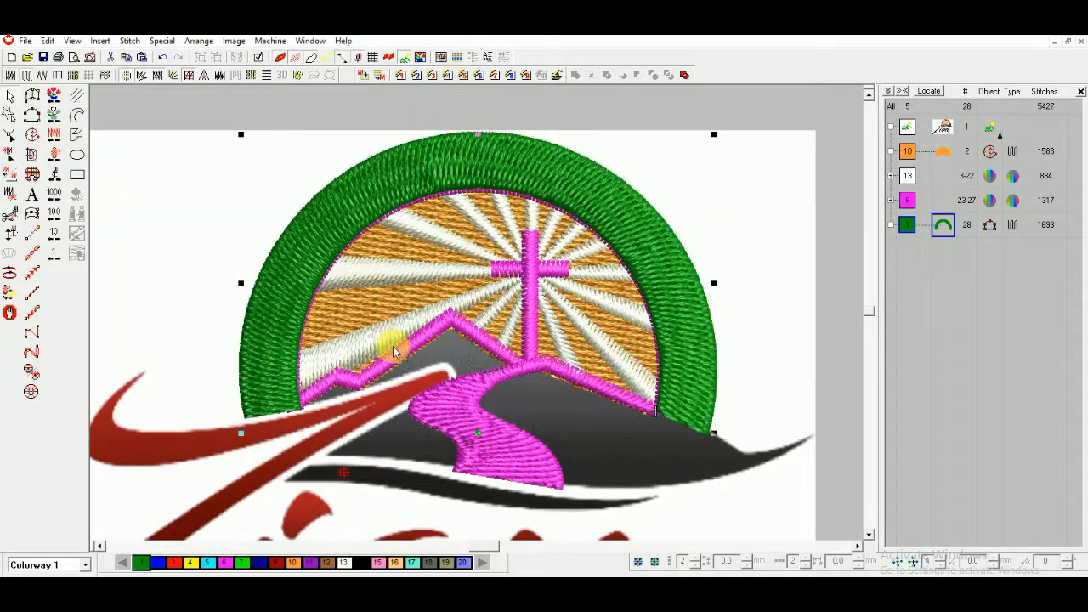
left_click(311, 564)
left_click_drag(907, 224, 921, 196)
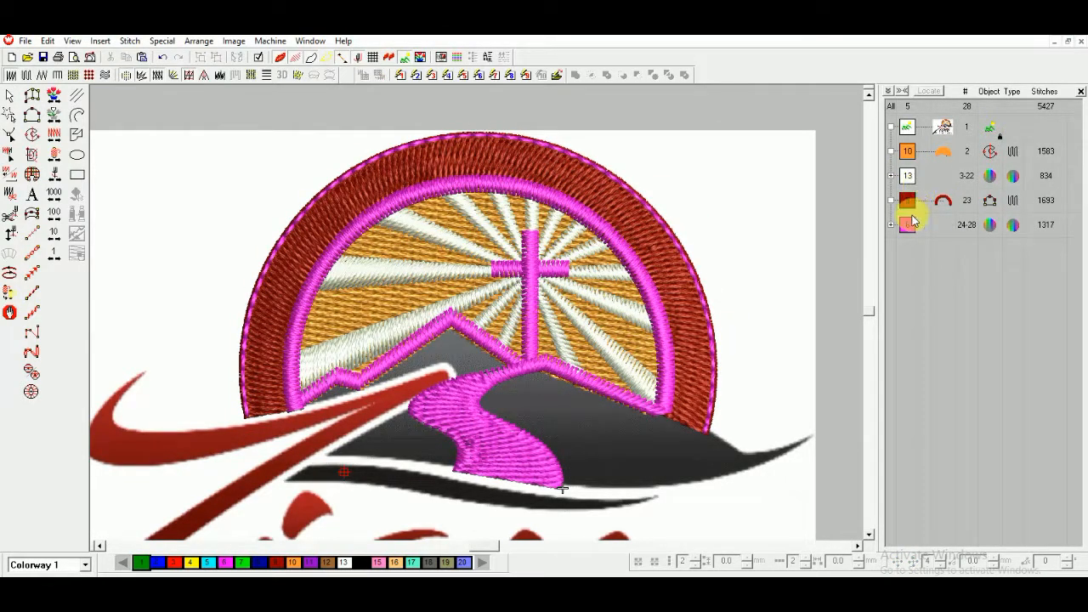
Redefine palette thread 18 as a dark grey.
double_click(435, 565)
double_click(433, 289)
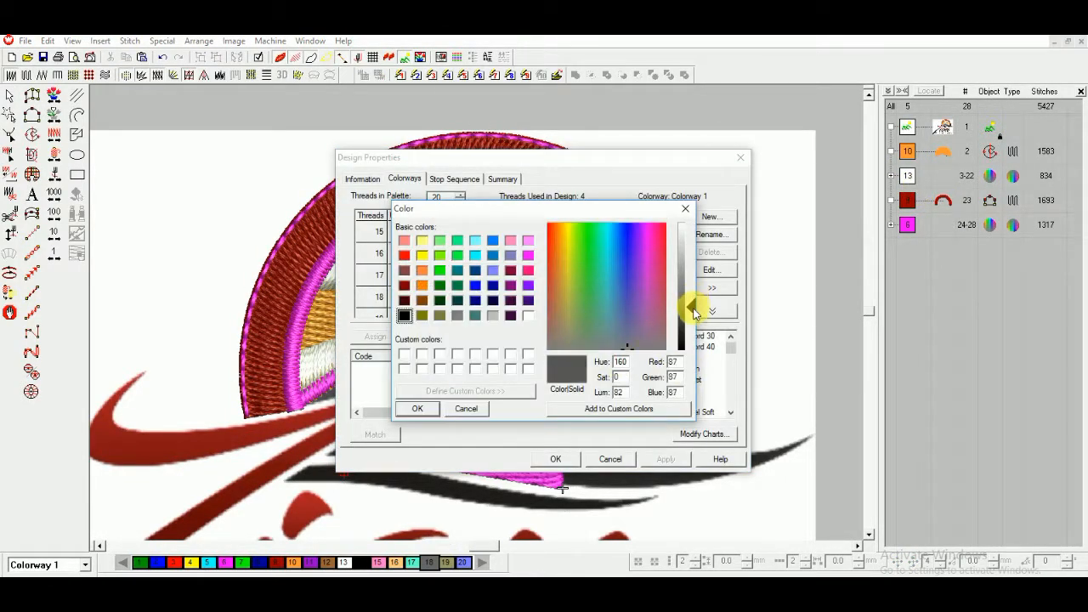
left_click(412, 409)
left_click(651, 274)
key("Return")
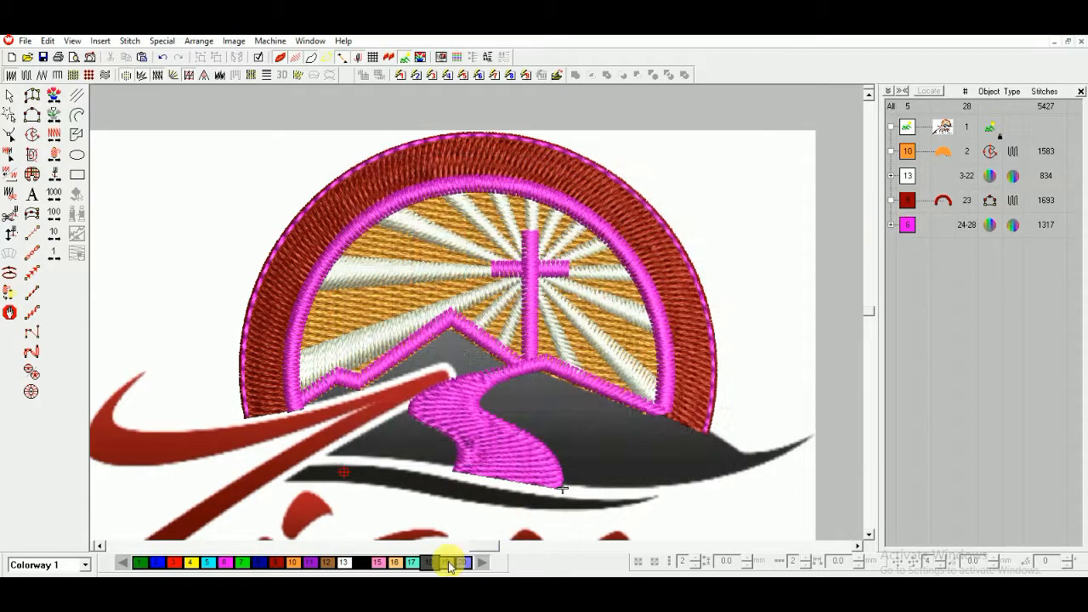
Redefine palette thread 19 as a light grey.
double_click(452, 566)
double_click(442, 301)
left_click(585, 284)
left_click(493, 315)
left_click(420, 408)
left_click(652, 274)
left_click(556, 459)
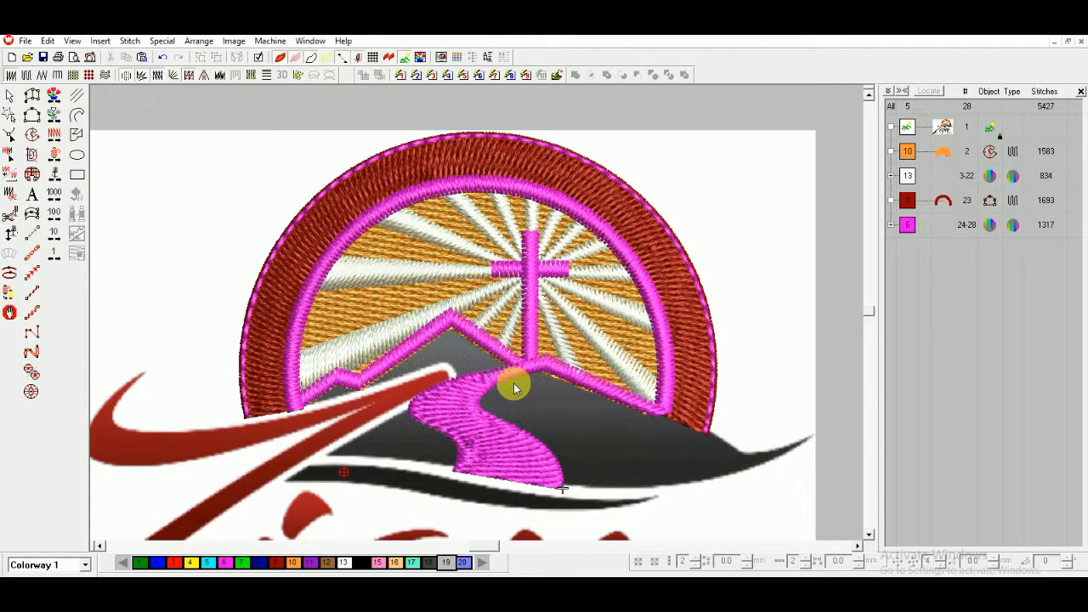
Start a green column at the pointed upper left tip of the Z's swash and trace its narrow part downward.
key("shift+z")
left_click(144, 564)
key("b")
left_click_drag(240, 311, 511, 409)
key("shift+z")
left_click_drag(348, 266, 497, 361)
left_click(304, 191)
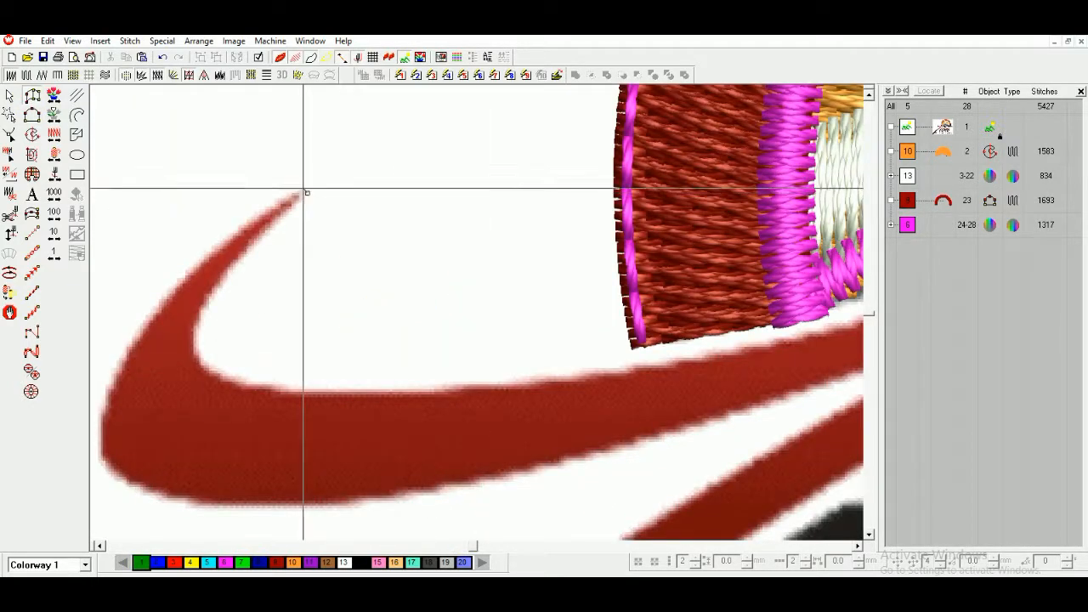
left_click(276, 223)
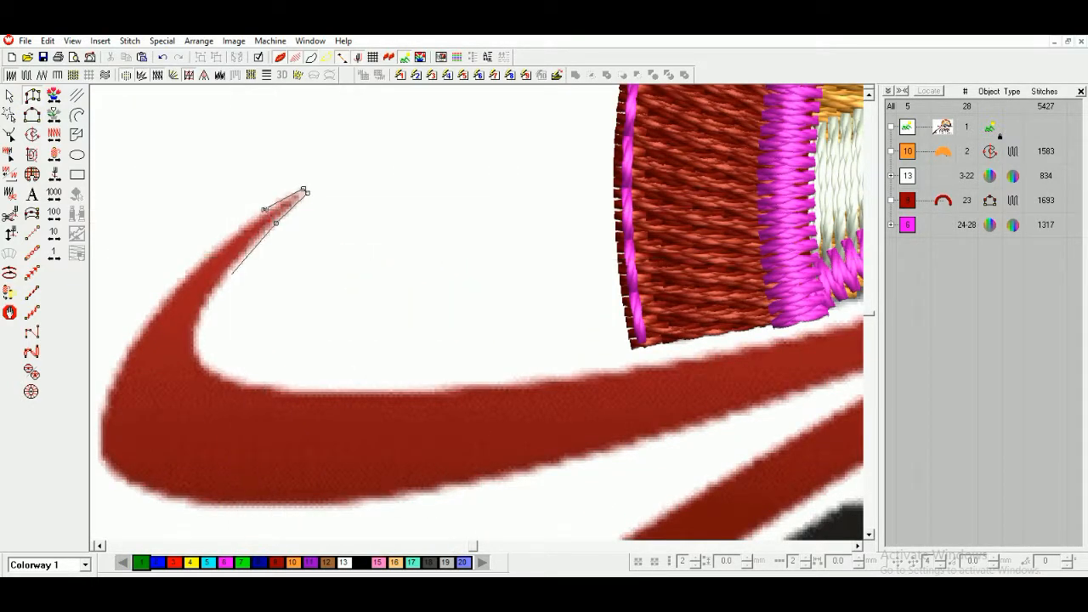
left_click(230, 268)
left_click(204, 256)
left_click(201, 309)
left_click(161, 303)
Continue the column with paired edge points around the rounded bend of the Z's swash.
left_click(378, 274)
left_click(296, 300)
left_click(391, 297)
left_click(290, 384)
left_click(416, 307)
left_click(475, 317)
left_click(464, 430)
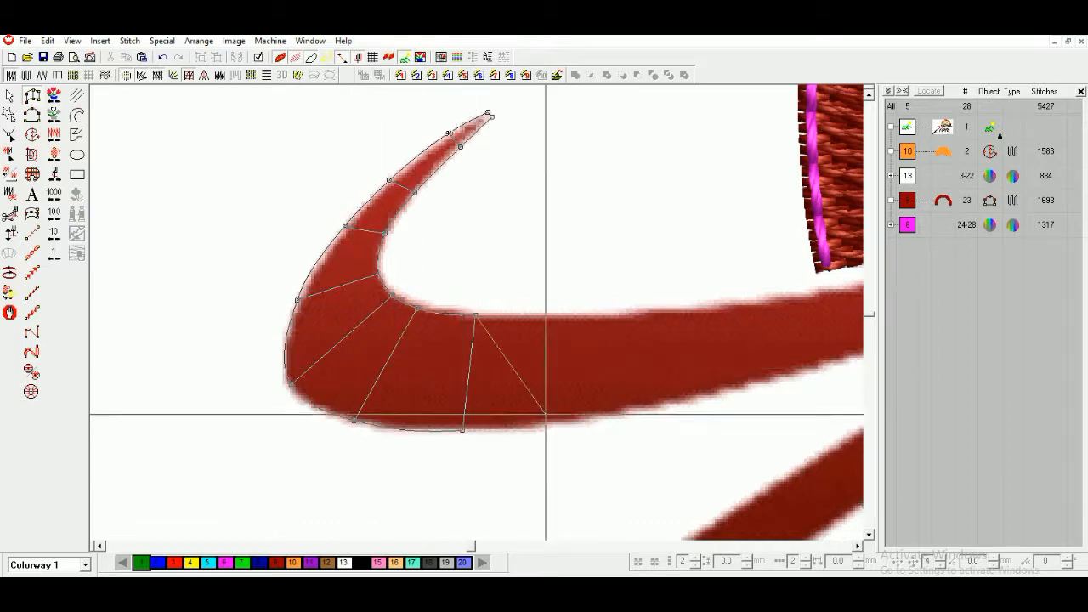
Extend the column along the Z's upper stroke beneath the arch to its right tip beside the road.
left_click(679, 308)
left_click(678, 401)
left_click(707, 337)
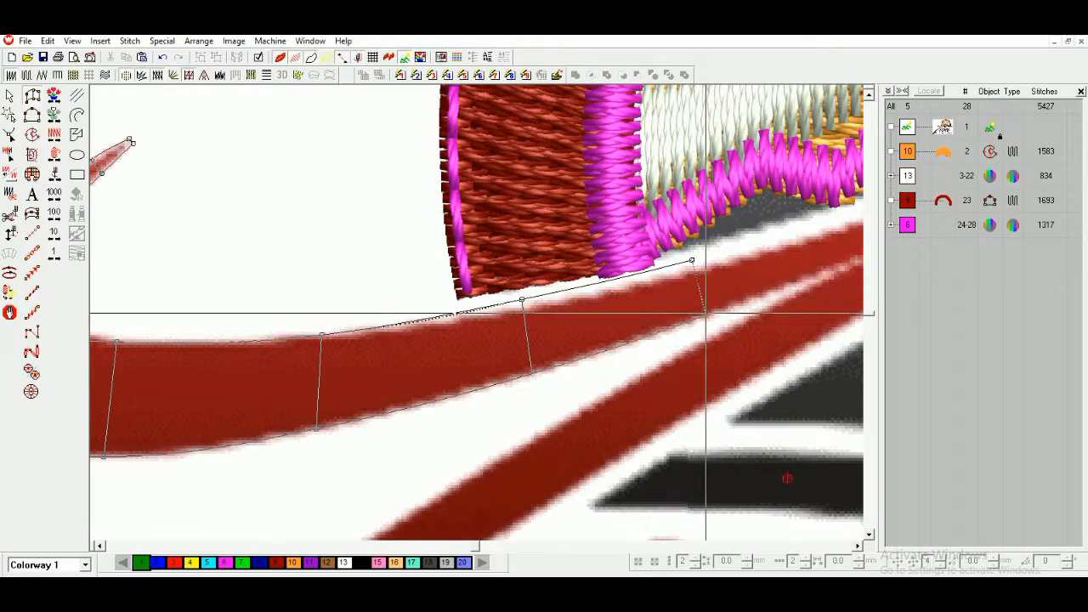
left_click(706, 314)
left_click(736, 231)
left_click(749, 265)
left_click(784, 241)
key("s")
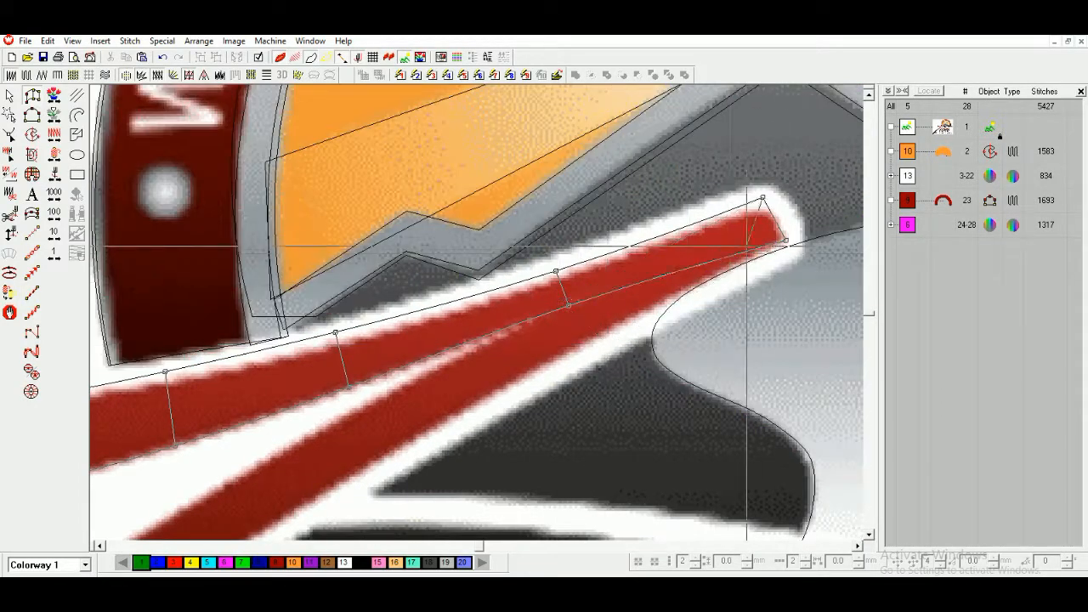
Turn the column back at the upper stroke's right tip and trace the upper part of the Z's diagonal.
left_click(790, 249)
left_click(588, 355)
left_click(339, 420)
left_click(381, 476)
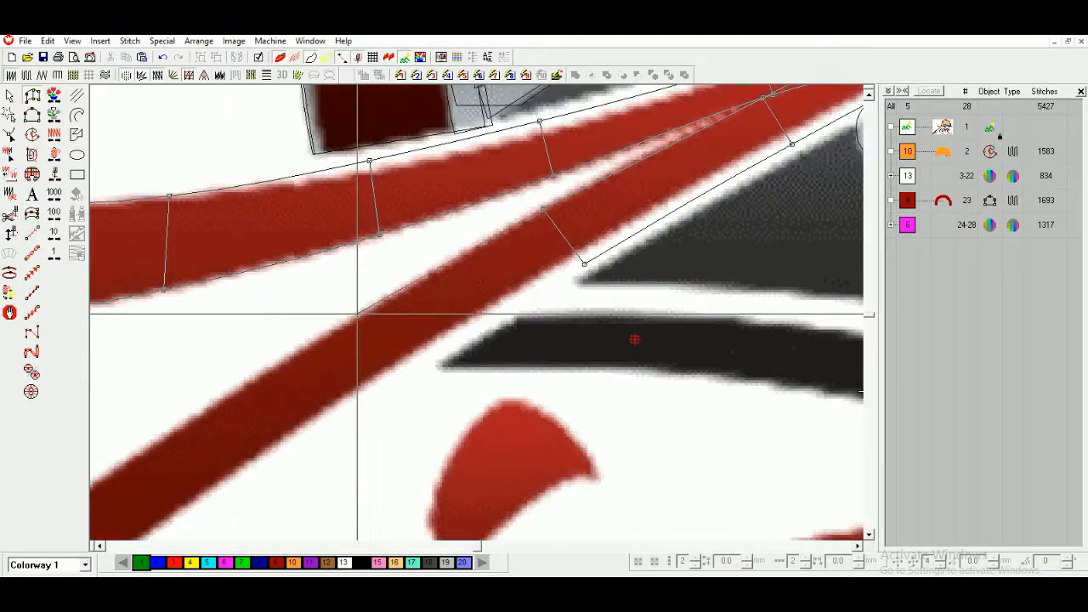
left_click(401, 368)
left_click(297, 374)
left_click(348, 432)
Continue the column down the lower part of the Z's diagonal towards the junction with its bottom stroke.
left_click(203, 418)
left_click(278, 469)
left_click(240, 429)
left_click(328, 483)
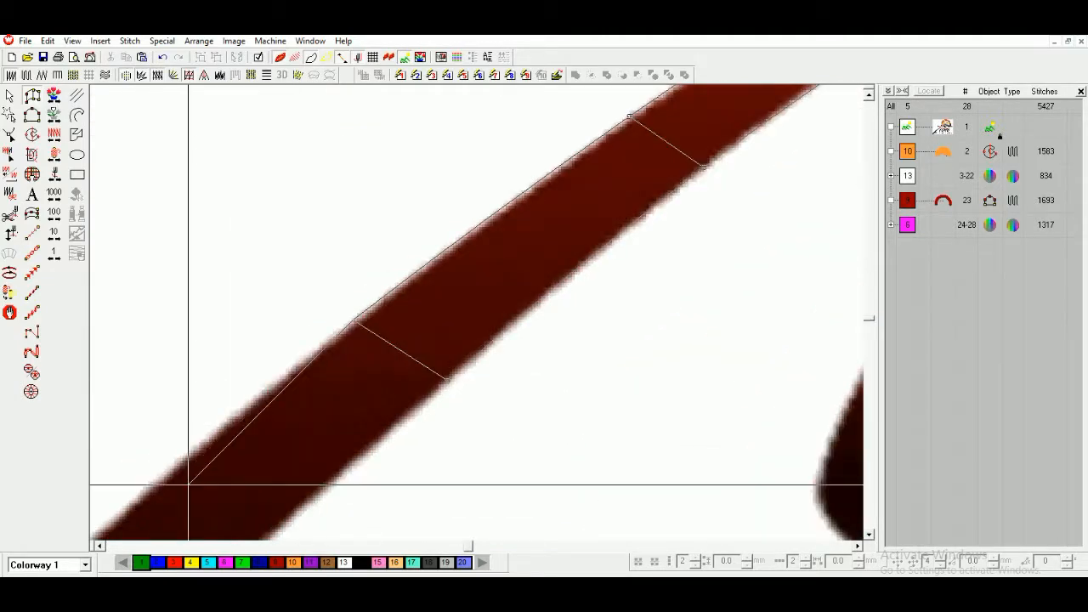
left_click(246, 450)
left_click(407, 414)
left_click(253, 373)
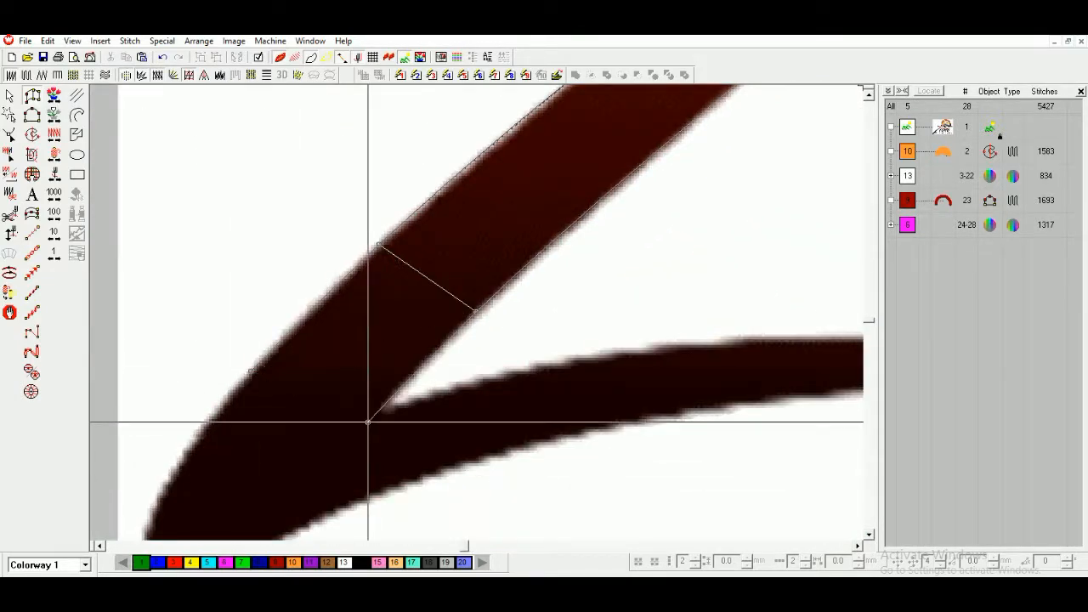
Continue the column from the Z's diagonal around its lower-left bend to the pointed bottom tip.
left_click(370, 423)
left_click(353, 360)
left_click(468, 383)
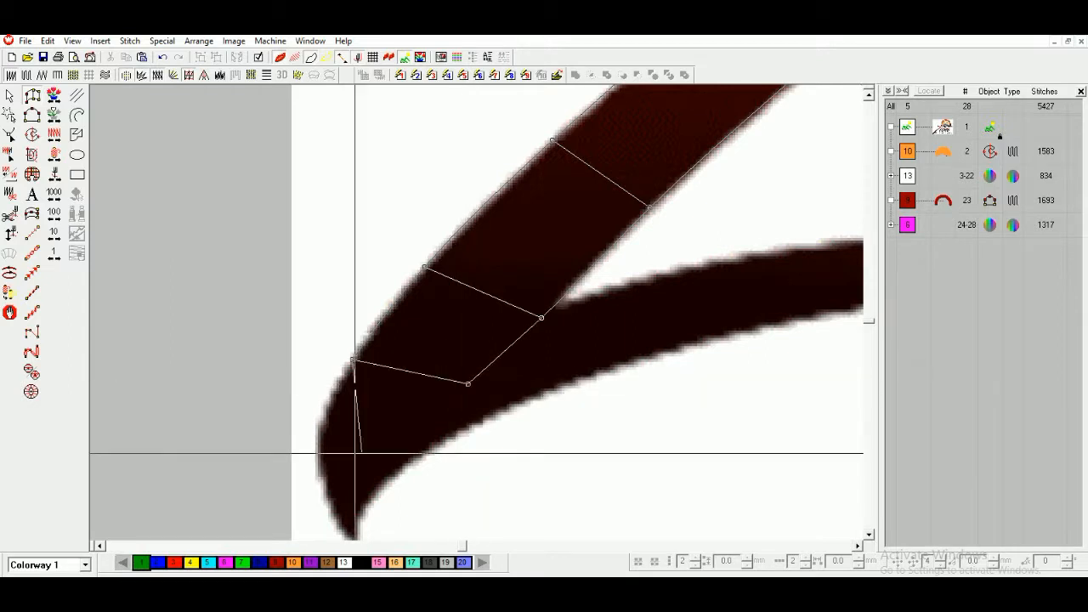
left_click(317, 434)
left_click(392, 444)
left_click(392, 381)
left_click(434, 380)
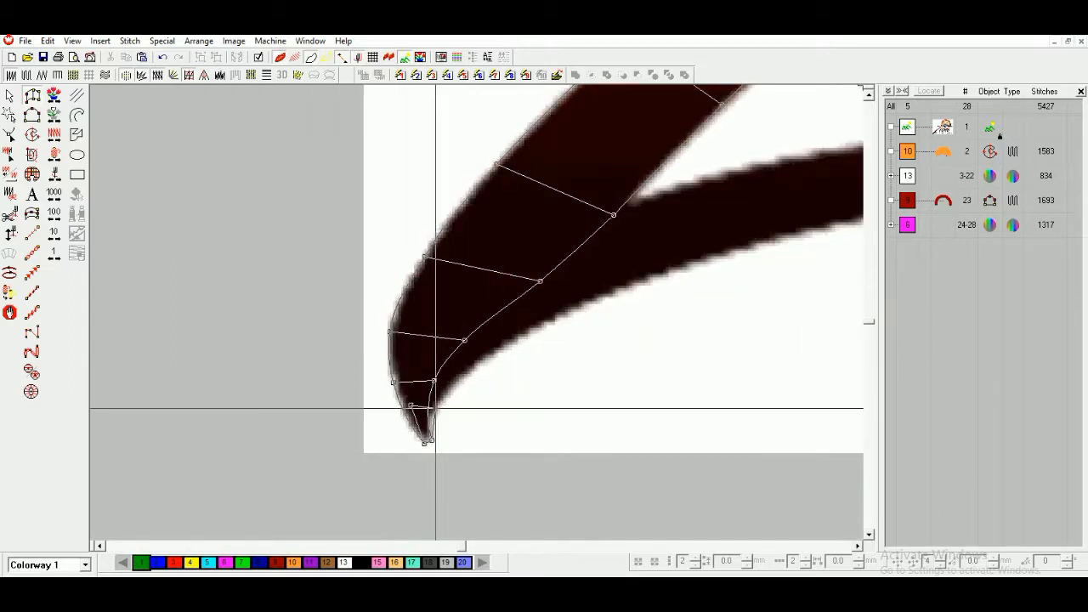
Turn the column back from the bottom tip and trace the Z's bottom stroke through the junction to its middle.
right_click(492, 353)
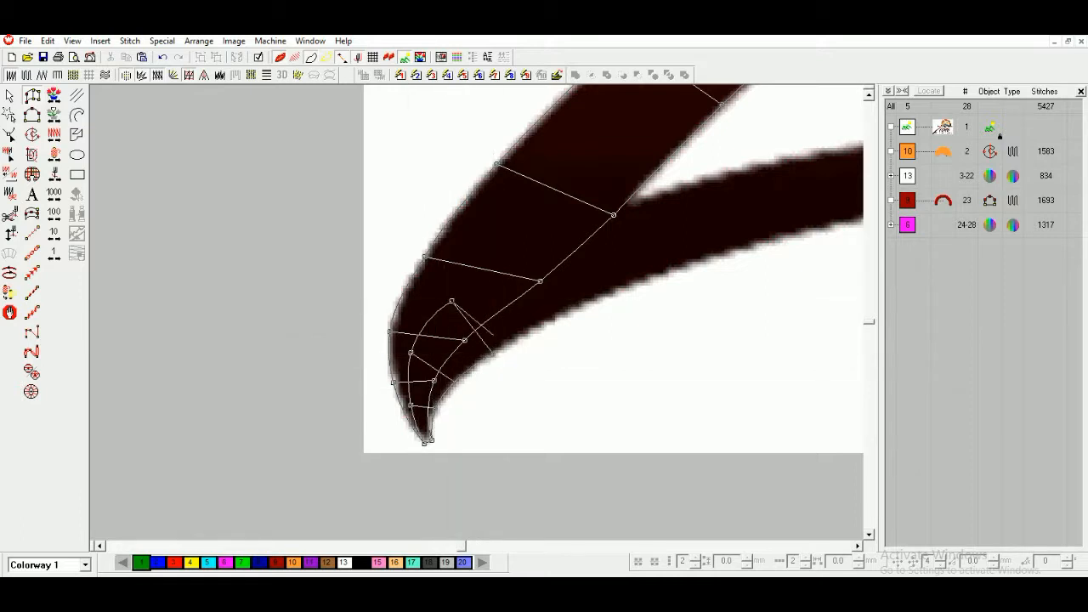
right_click(564, 223)
right_click(585, 303)
right_click(689, 182)
right_click(702, 258)
right_click(683, 222)
right_click(690, 290)
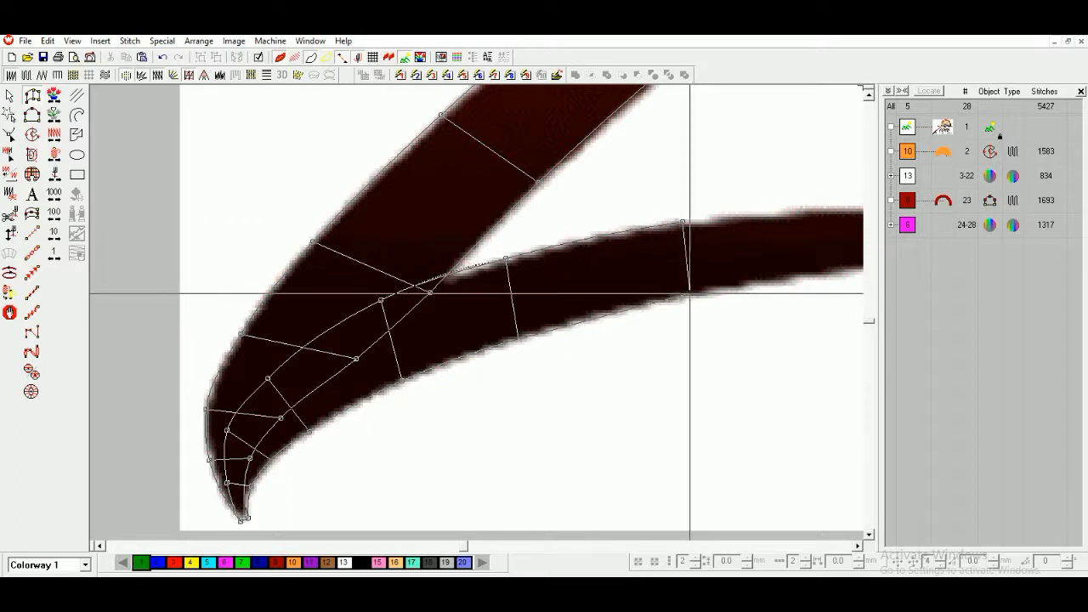
right_click(745, 240)
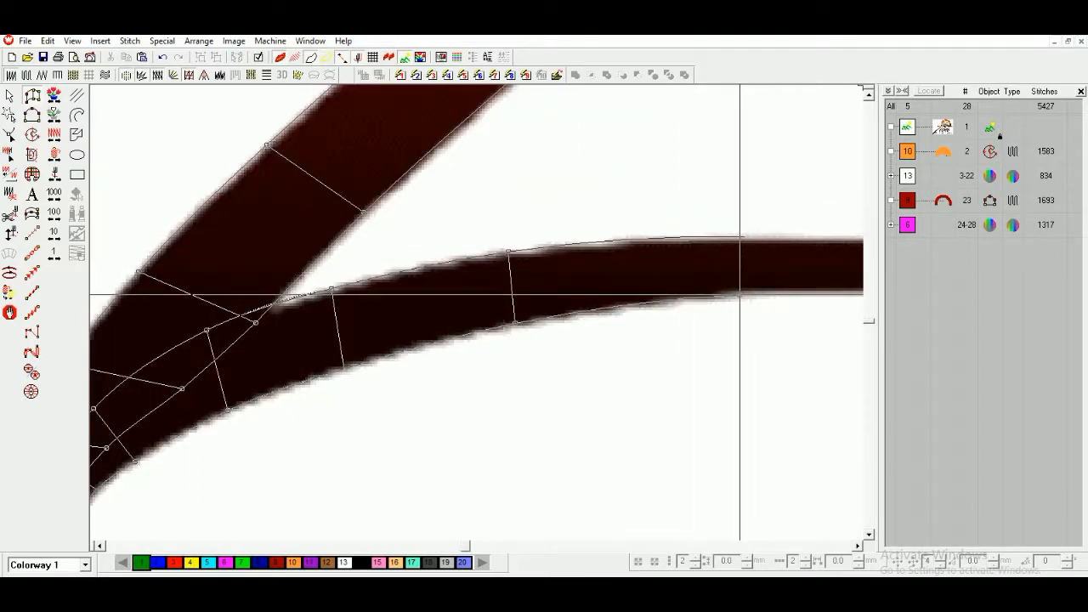
right_click(740, 295)
Trace the rest of the Z's bottom stroke to its pointed end beside BAPTIST and finish the column.
right_click(677, 295)
right_click(674, 335)
right_click(664, 332)
right_click(655, 355)
right_click(776, 403)
key("Return")
key("shift+z")
key("shift+z")
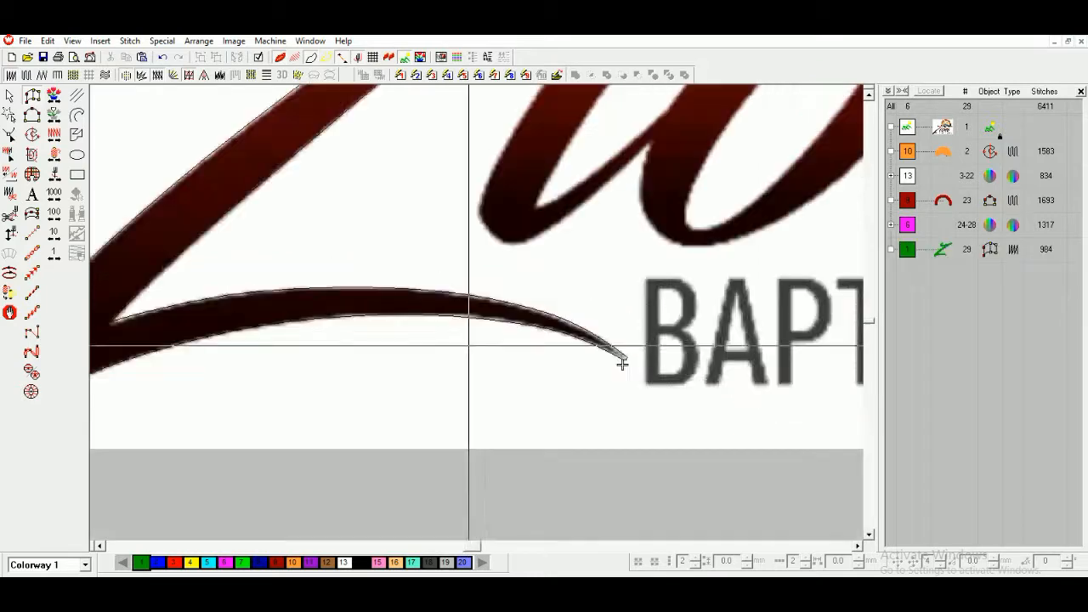
Reshape the inner edge points of the Z column where the diagonal overlaps the bottom stroke.
key("Escape")
left_click(341, 310)
key("b")
left_click_drag(217, 287, 318, 370)
key("h")
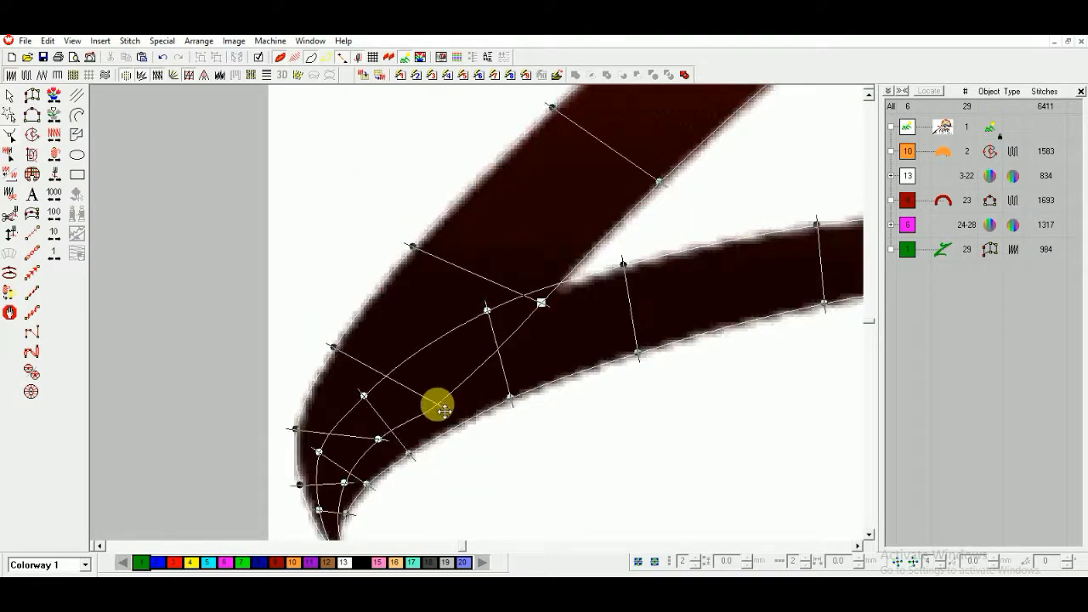
key("s")
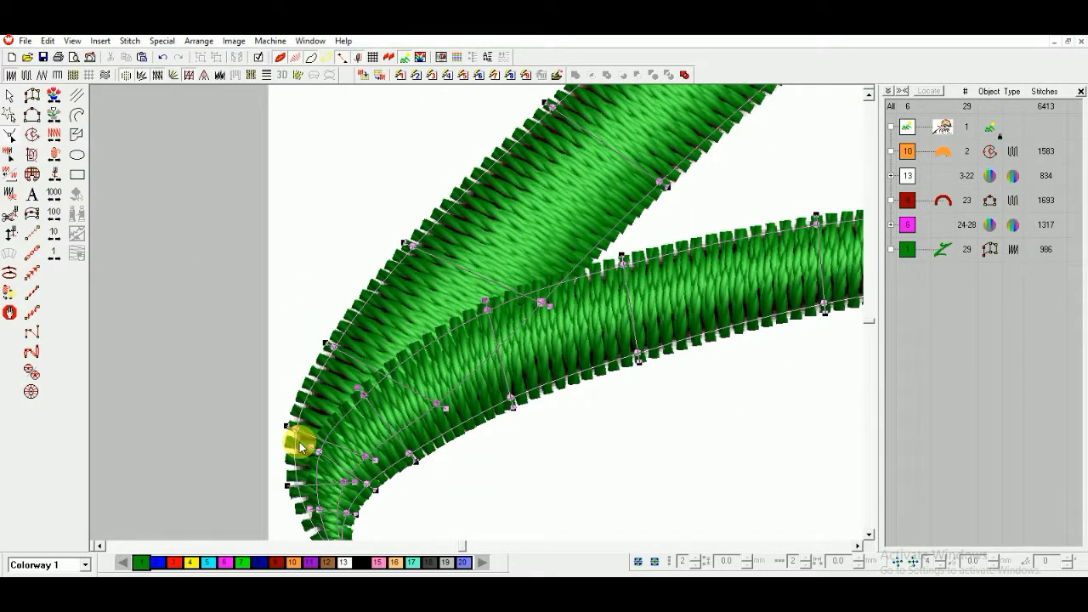
Examine the Z's stitches at its lower-left bend and along the bottom stroke.
key("shift+z")
key("b")
left_click_drag(323, 284, 532, 444)
left_click(530, 363)
key("Escape")
key("shift+z")
key("shift+z")
key("shift+z")
key("shift+z")
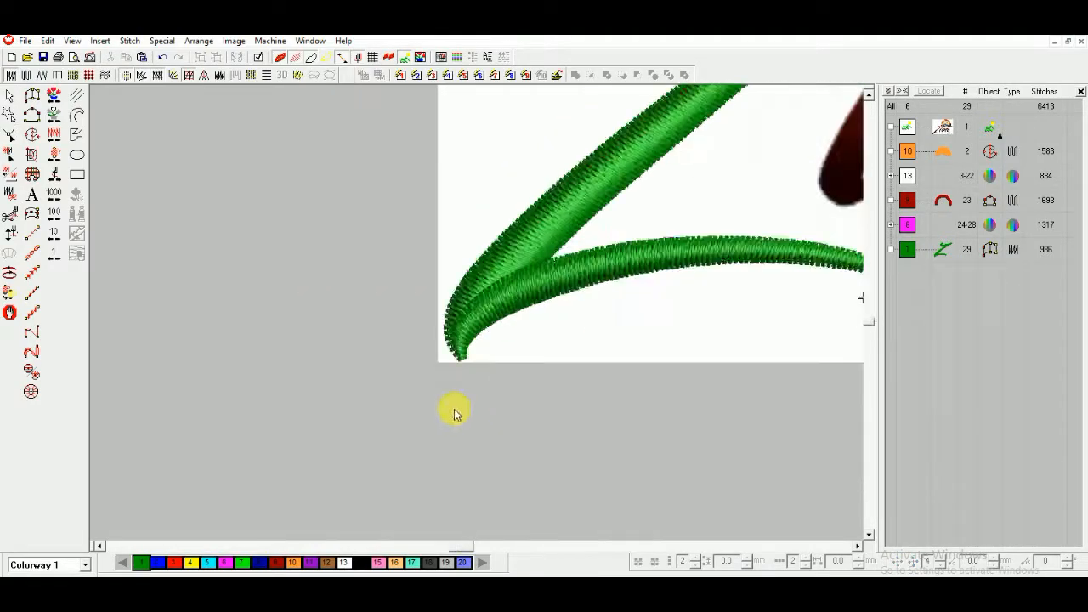
Apply style preset 2 to the Z column and recolour it dark red (colour 9).
key("1")
left_click(362, 270)
left_click(415, 75)
left_click(276, 562)
key("Escape")
Start a column on the i's dot at its pointed right tip and trace the curved right part.
left_click(32, 96)
key("b")
left_click_drag(330, 190, 525, 325)
key("b")
left_click_drag(494, 148, 667, 321)
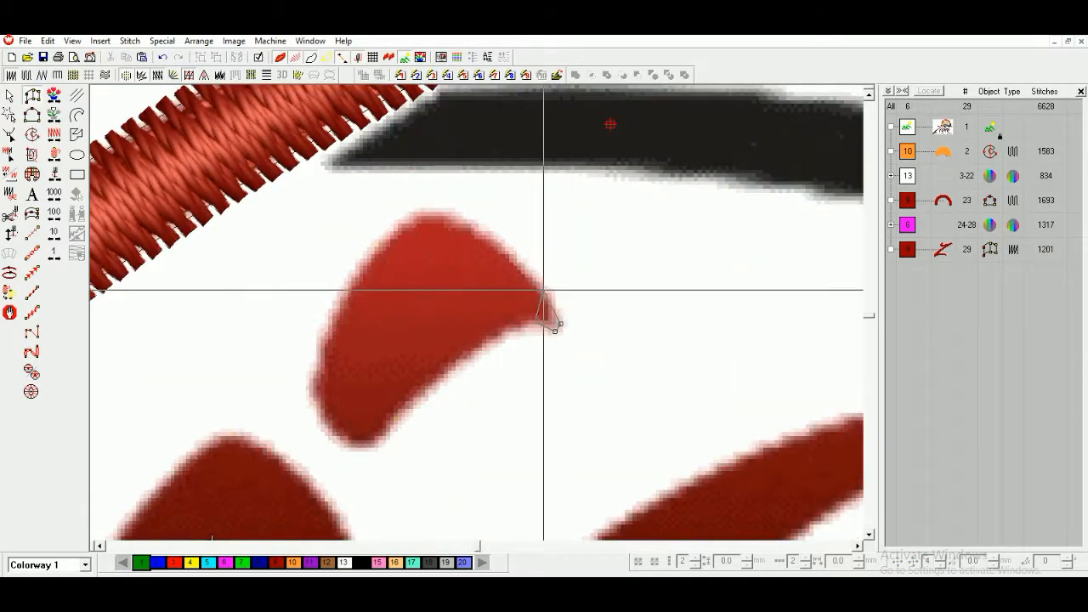
left_click(499, 331)
right_click(480, 343)
Trace the remainder of the i's dot with paired edge points to its lower-left end and finish the column.
right_click(393, 236)
right_click(445, 370)
right_click(348, 290)
right_click(404, 408)
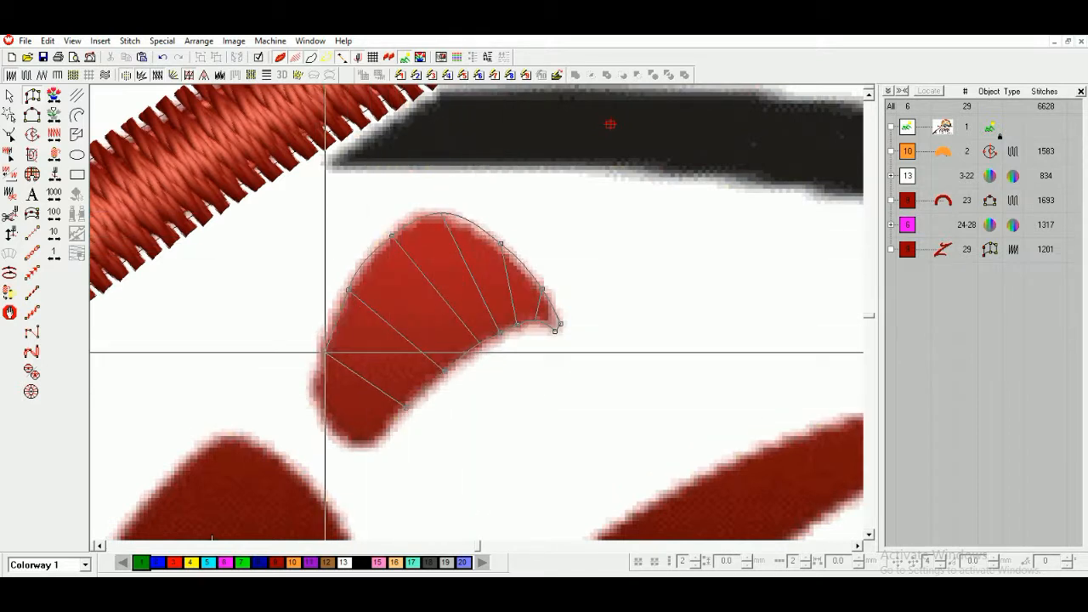
key("Return")
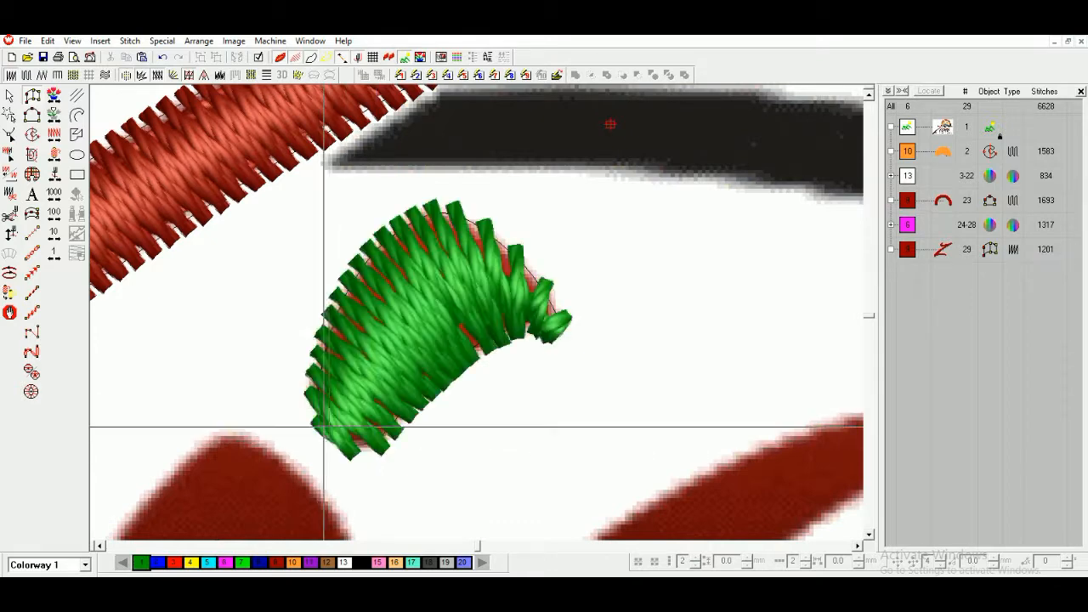
left_click_drag(475, 363, 529, 328)
key("Escape")
key("shift+z")
Start a column for the i's stem at its hooked tip and trace around the rounded top.
left_click(33, 94)
key("shift+z")
key("b")
left_click_drag(378, 319, 500, 448)
left_click(494, 279)
left_click(488, 242)
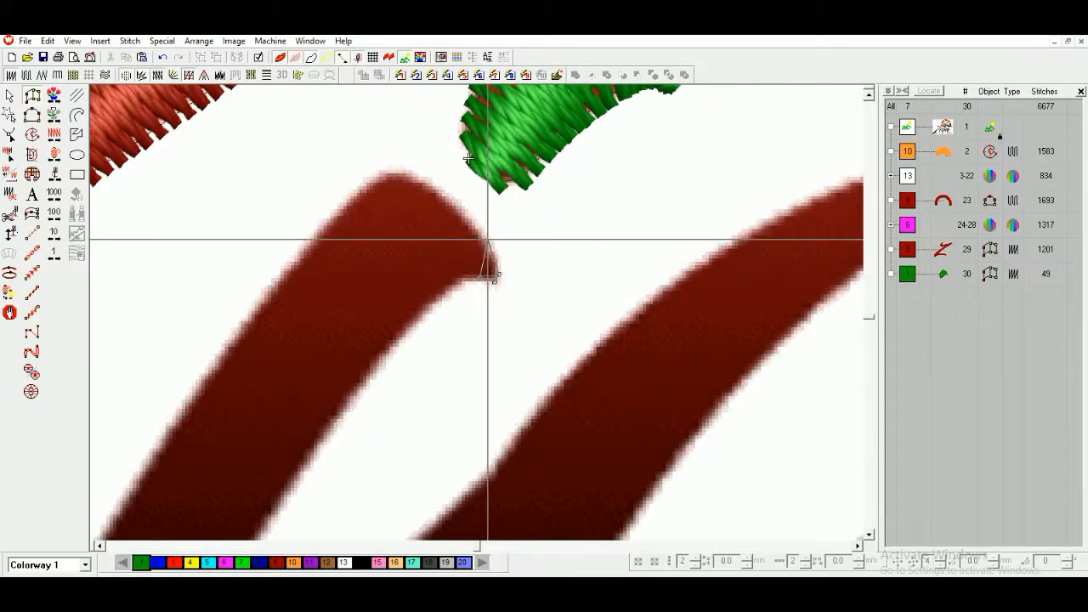
left_click(448, 195)
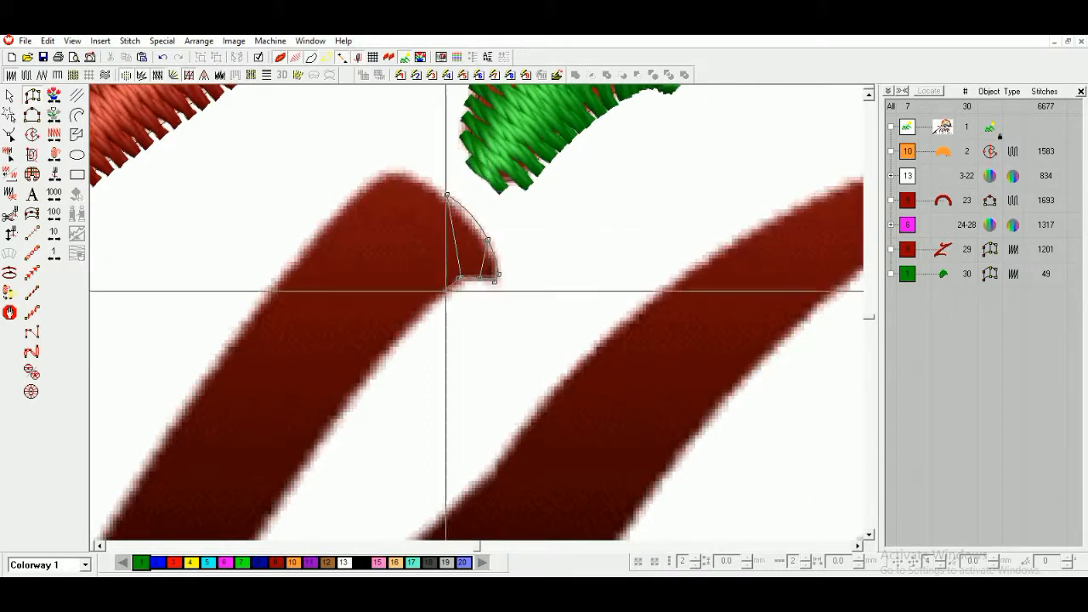
left_click(407, 174)
left_click(437, 292)
left_click(362, 188)
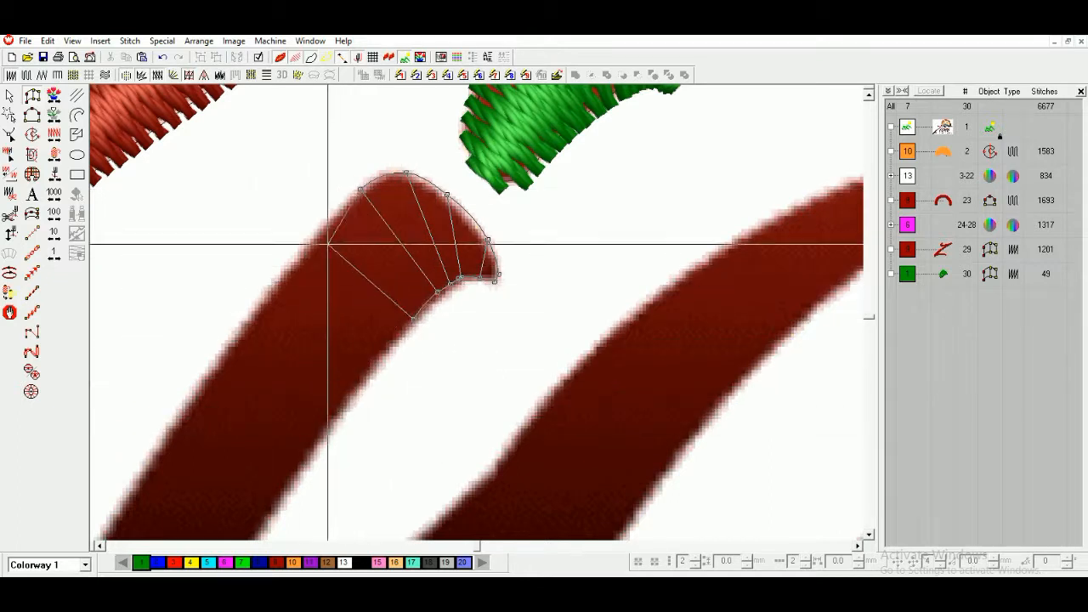
Continue the column with paired edge points down the i's stem to its base.
left_click(319, 232)
left_click(442, 406)
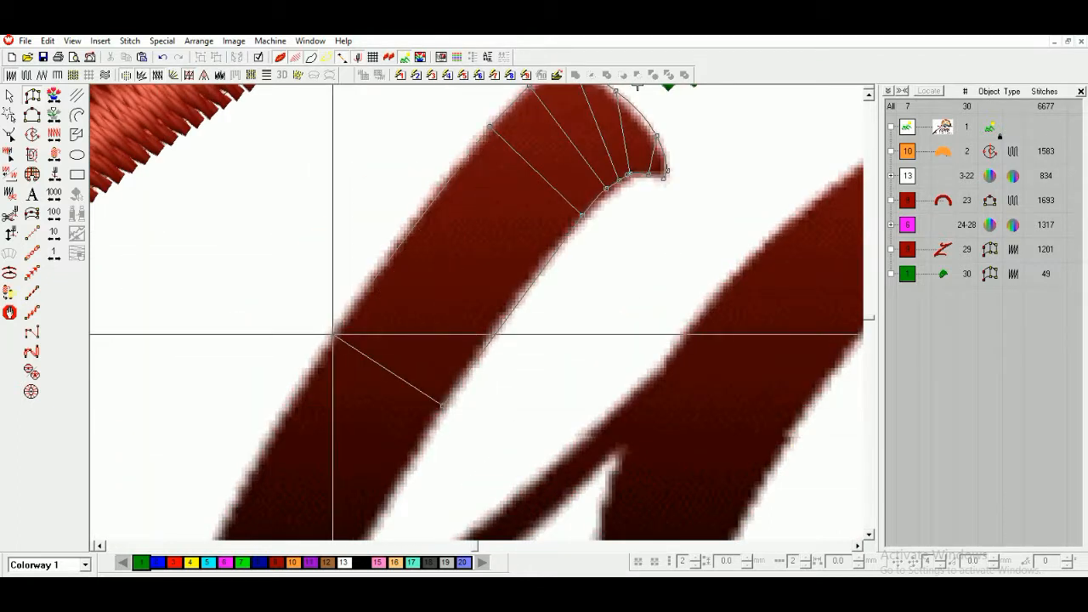
left_click(334, 333)
left_click(444, 226)
left_click(464, 452)
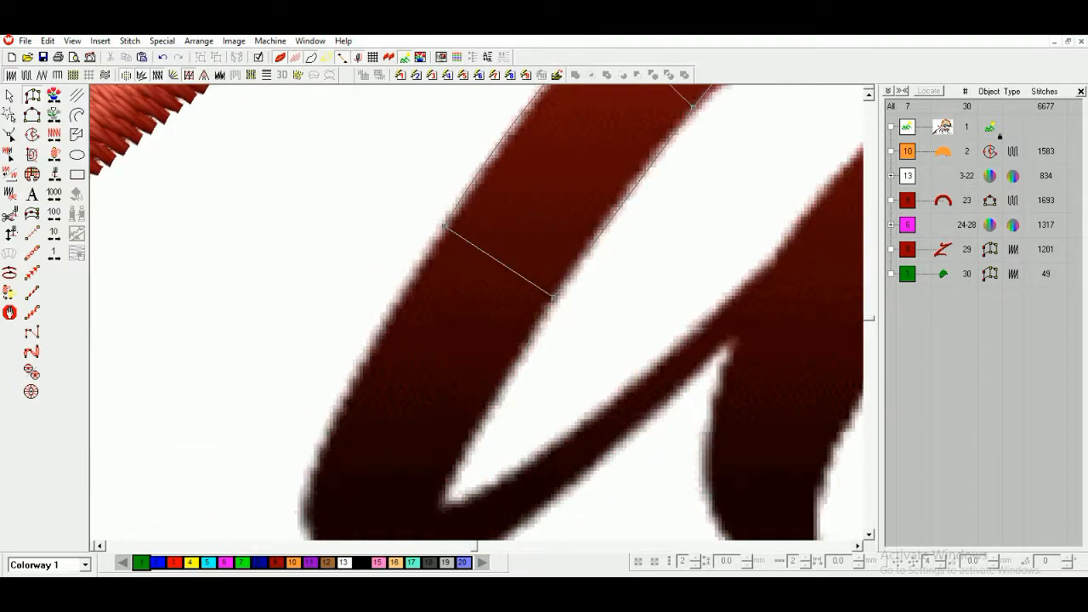
left_click(344, 401)
left_click(497, 434)
Turn the column around the i's base, trace the thin connecting stroke up to the o, and finish the column.
left_click(389, 386)
left_click(444, 489)
left_click(491, 420)
right_click(564, 389)
right_click(741, 301)
right_click(725, 268)
left_click(710, 223)
left_click(694, 198)
key("Return")
Move the stitch start point of the i's stem up beside the dot.
key("shift+z")
key("shift+z")
key("h")
key("b")
left_click_drag(446, 232, 566, 291)
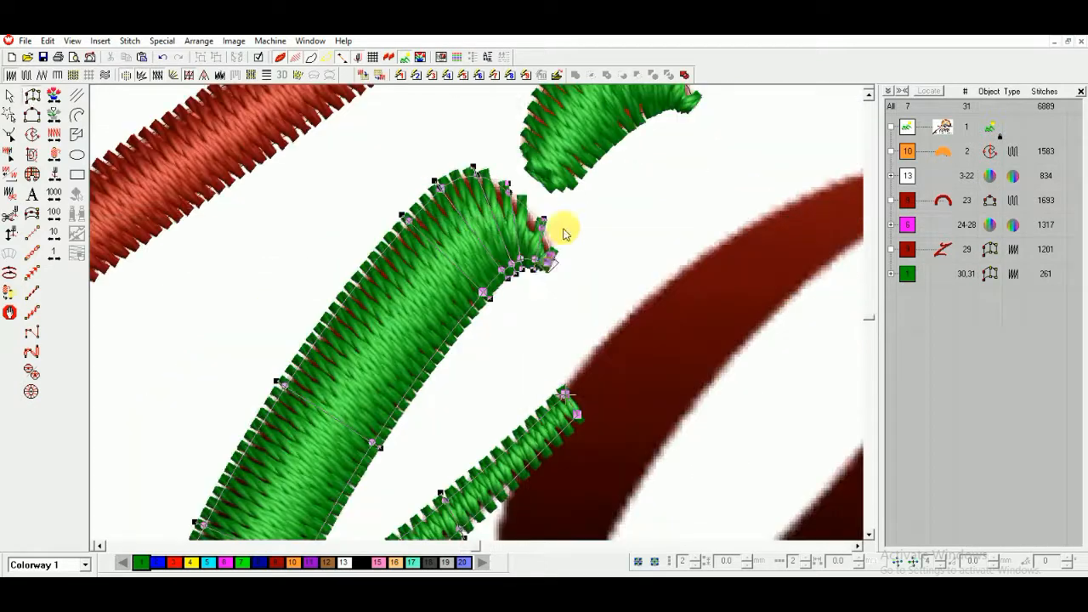
key("Return")
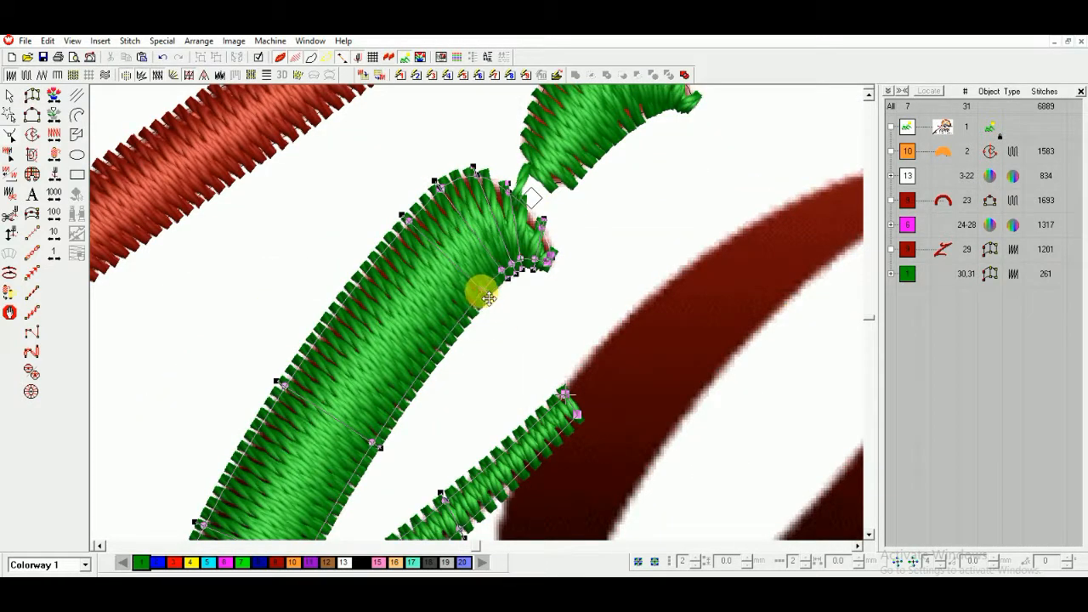
key("Escape")
Reshape the column's edge points at the i's bottom bend.
key("shift+z")
left_click(400, 448)
key("z")
key("z")
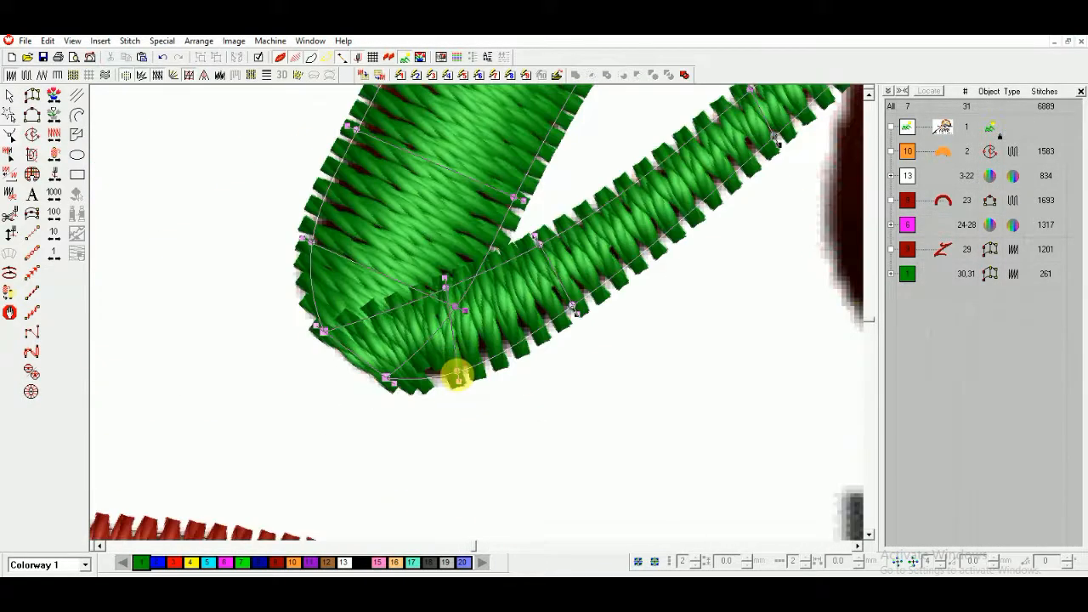
key("Return")
key("Escape")
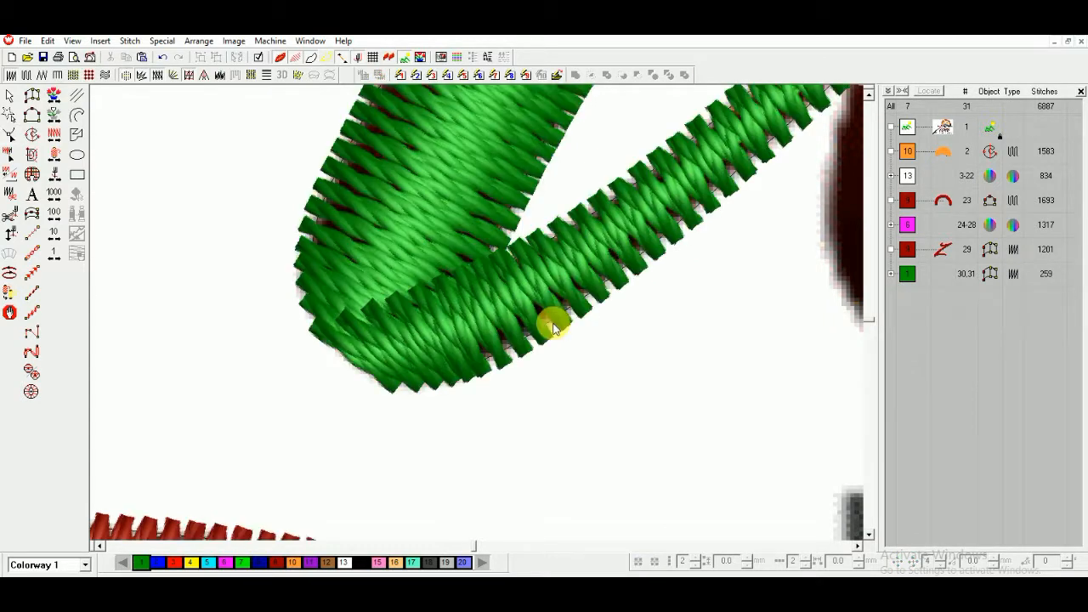
Recolour the i's dot and stem dark red (colour 9).
key("shift+z")
key("shift+z")
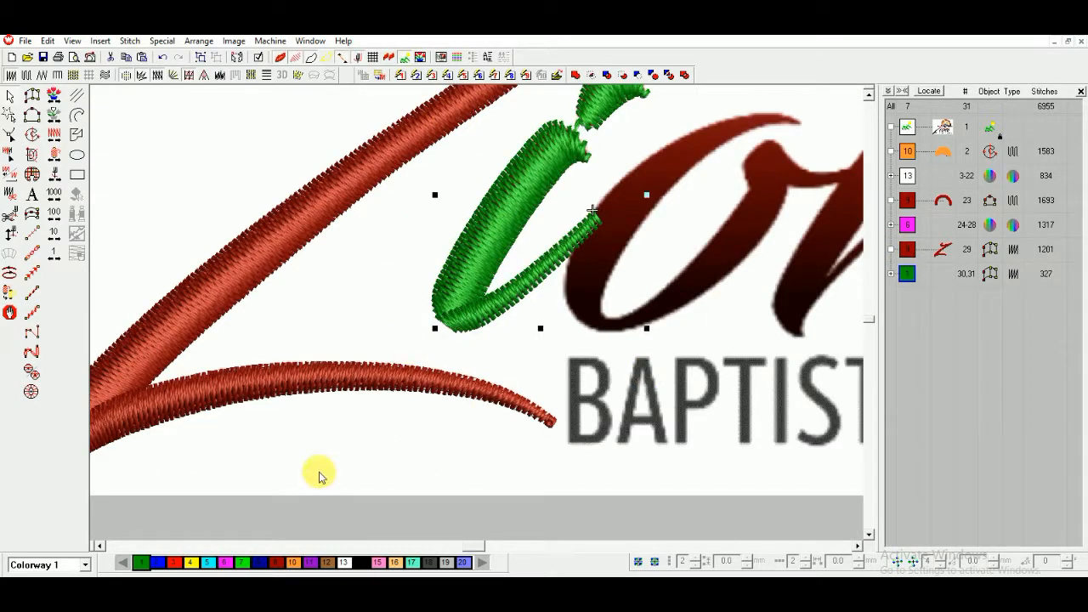
left_click(276, 563)
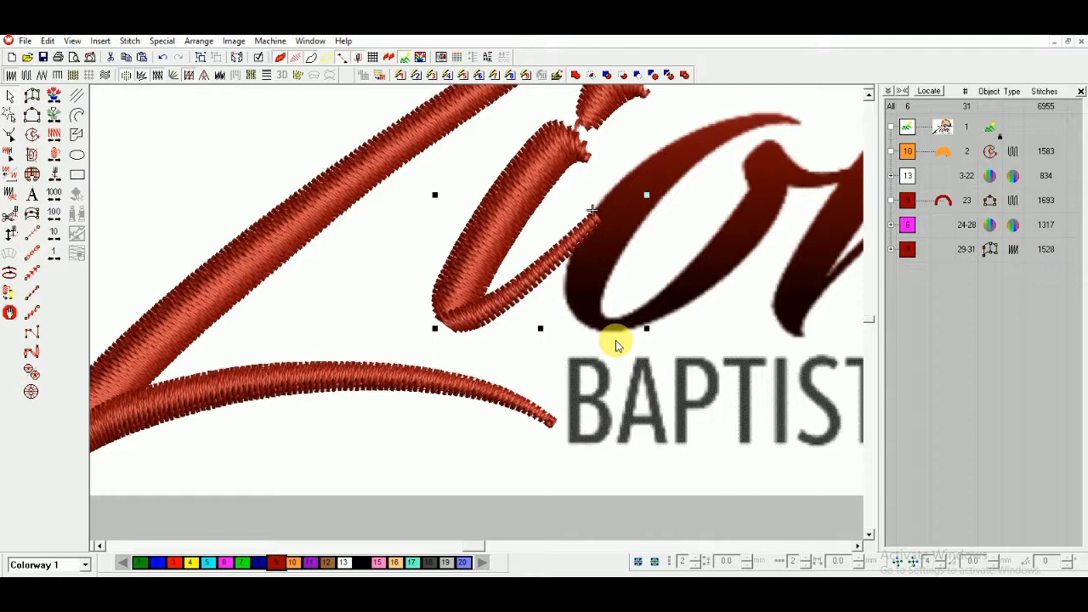
Start a column for the o at its upper-right tip and trace the tapered upper stroke down to its left side.
key("shift+z")
left_click(32, 96)
key("b")
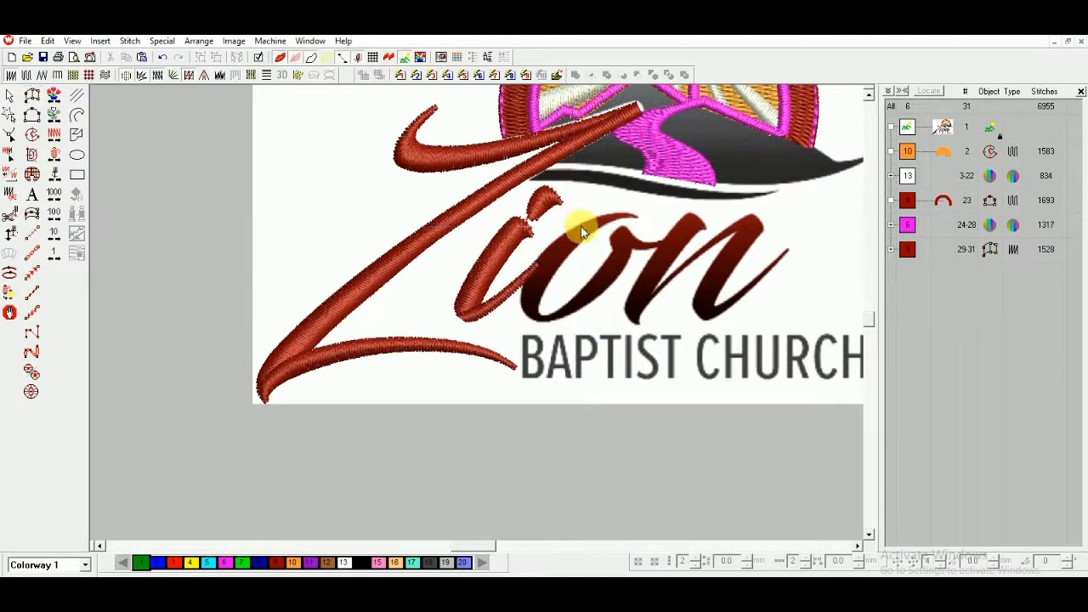
left_click_drag(532, 168, 644, 288)
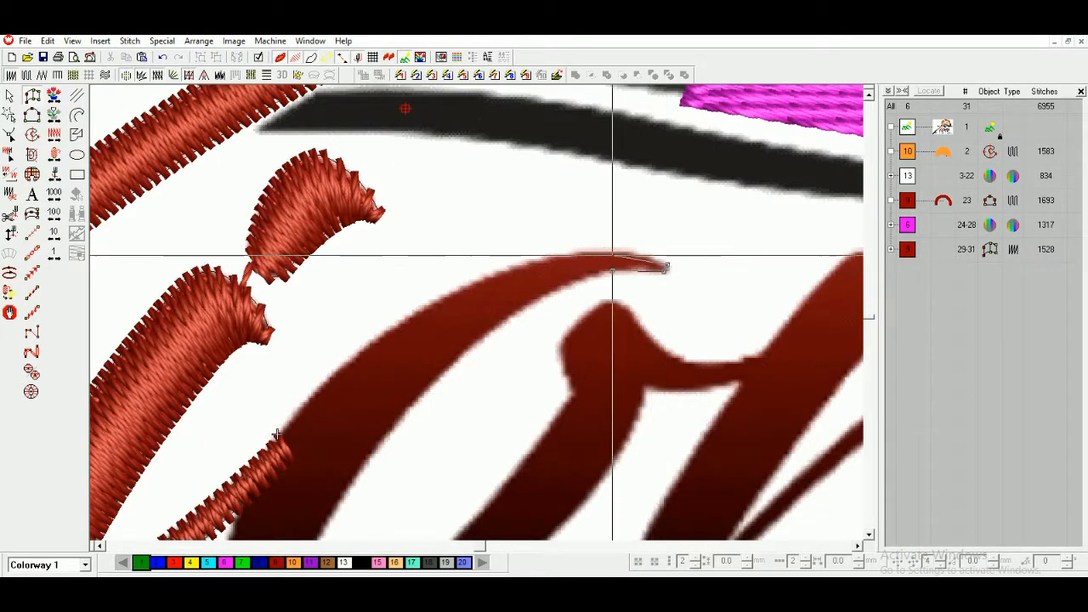
left_click(609, 252)
left_click(538, 261)
left_click(451, 365)
left_click(413, 315)
left_click(372, 453)
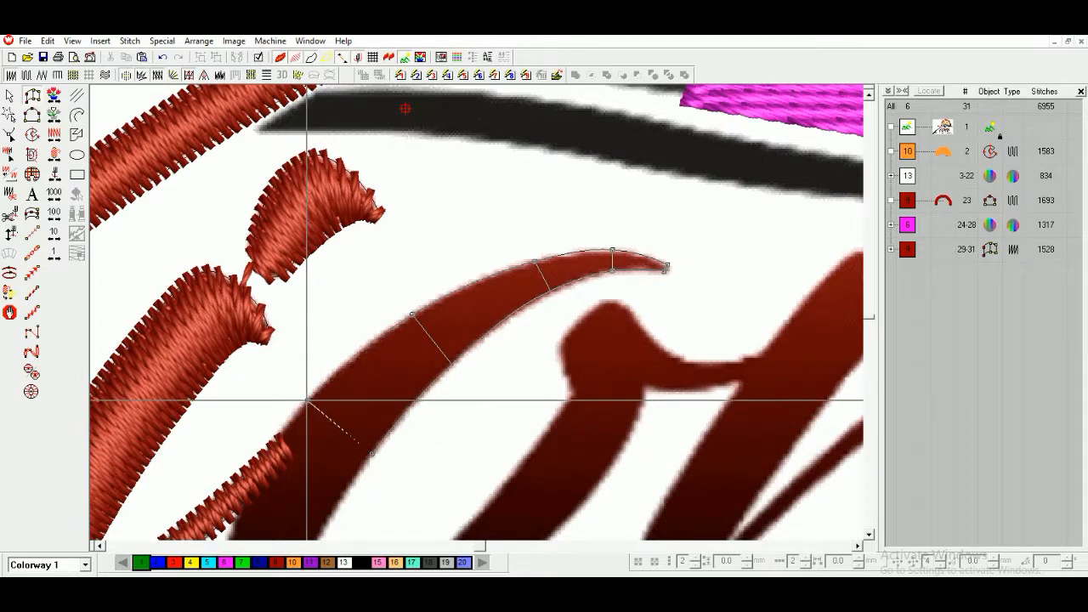
left_click(307, 399)
Hide the realistic stitch view and continue the column down the o's left side to its bottom curve.
key("t")
left_click(424, 419)
left_click(346, 383)
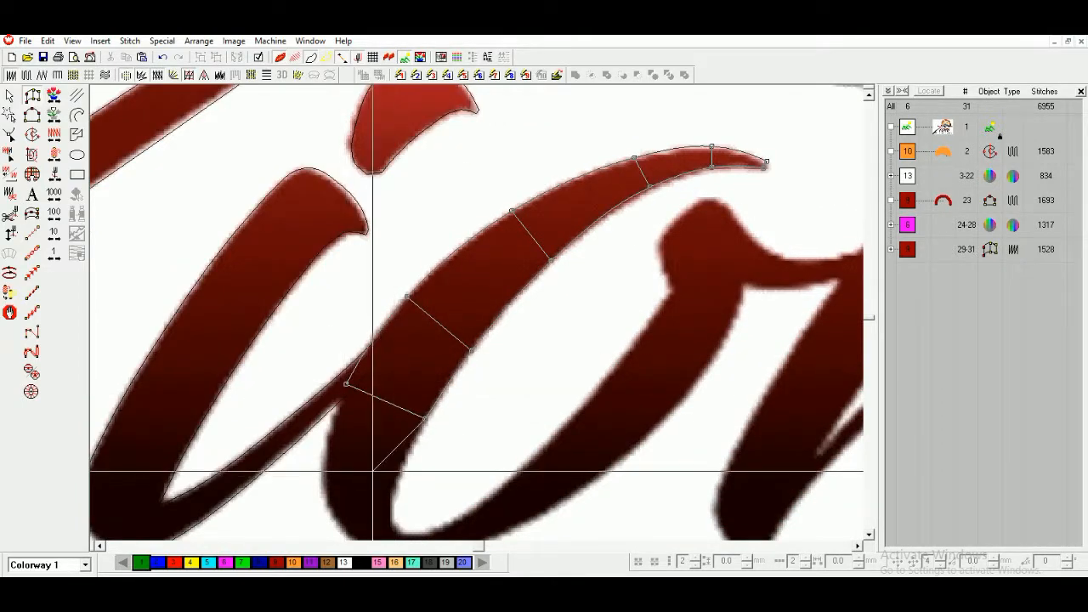
right_click(325, 463)
right_click(447, 407)
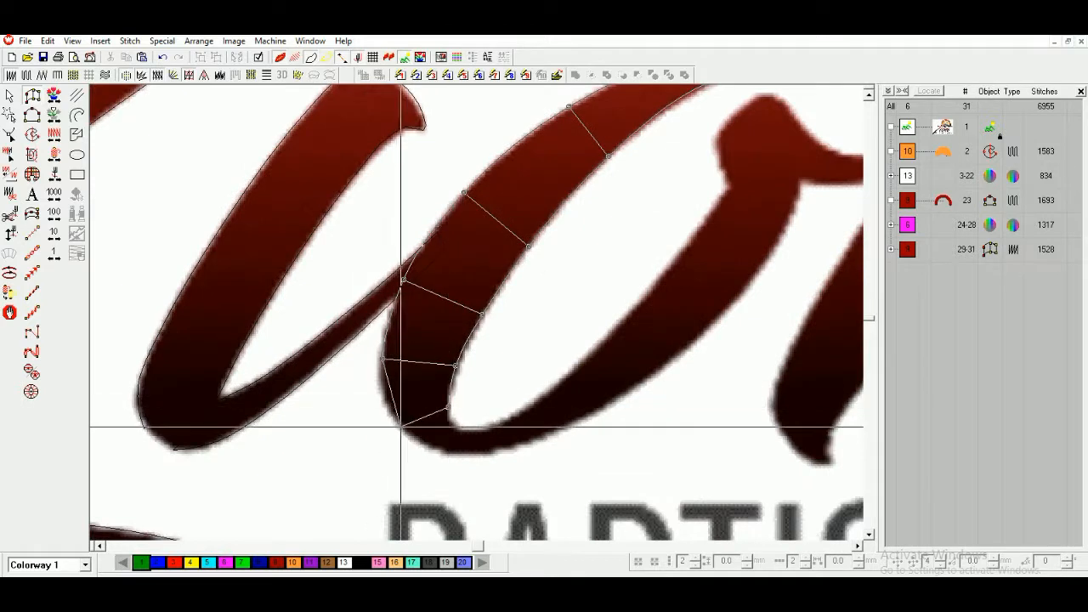
right_click(460, 428)
right_click(456, 453)
Trace the column from the o's bottom curve up its right side into the knob and finish it.
right_click(502, 423)
right_click(510, 447)
right_click(561, 384)
right_click(583, 415)
right_click(645, 297)
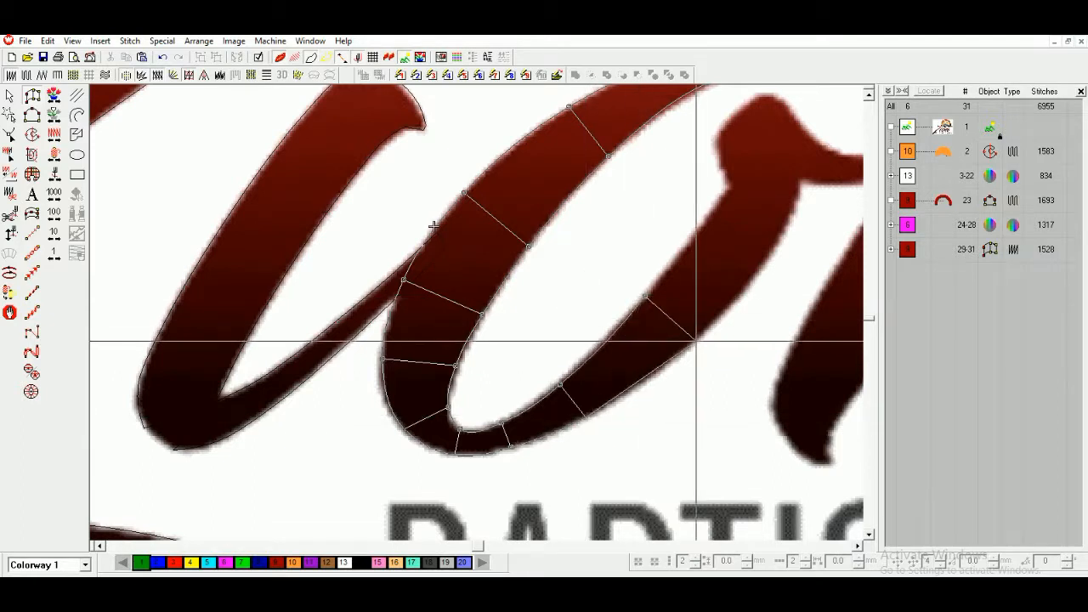
right_click(701, 231)
right_click(761, 270)
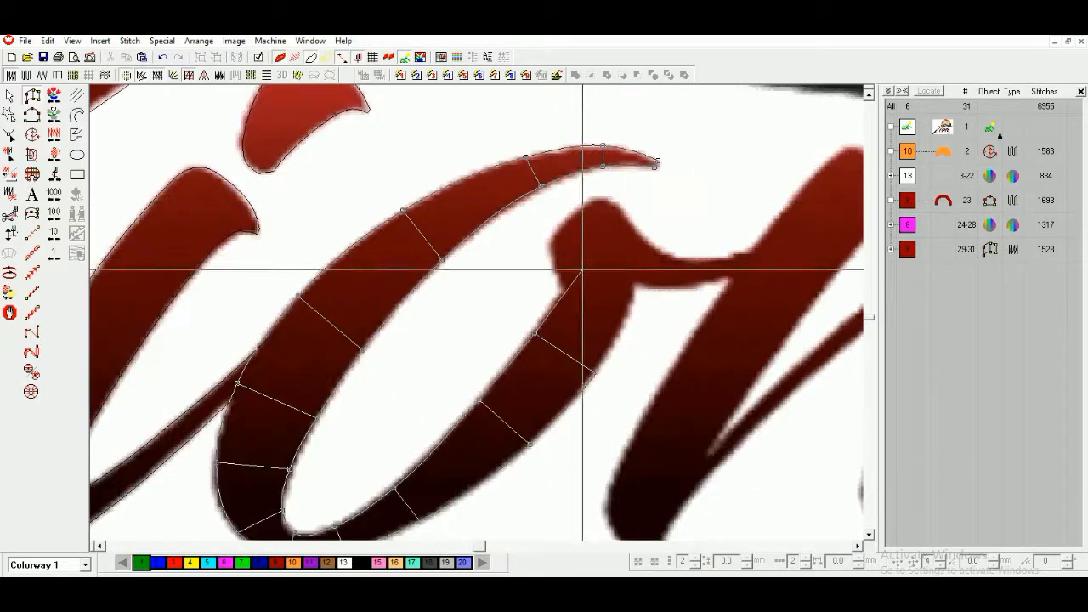
left_click(602, 250)
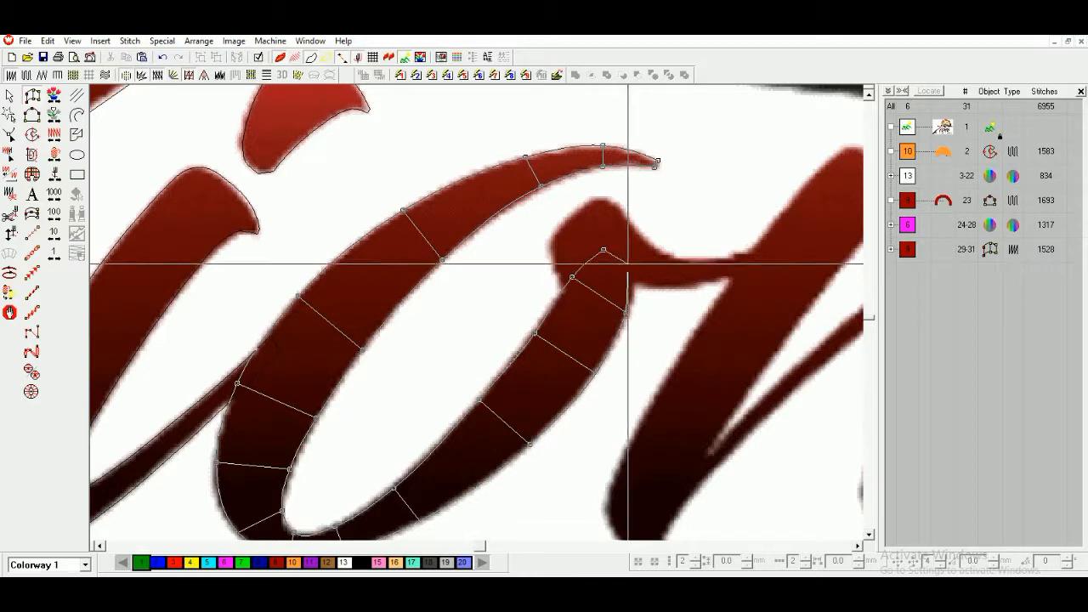
key("Return")
Move the o column's start point next to the i's connecting stroke and recolour the column dark red (colour 9).
key("t")
key("h")
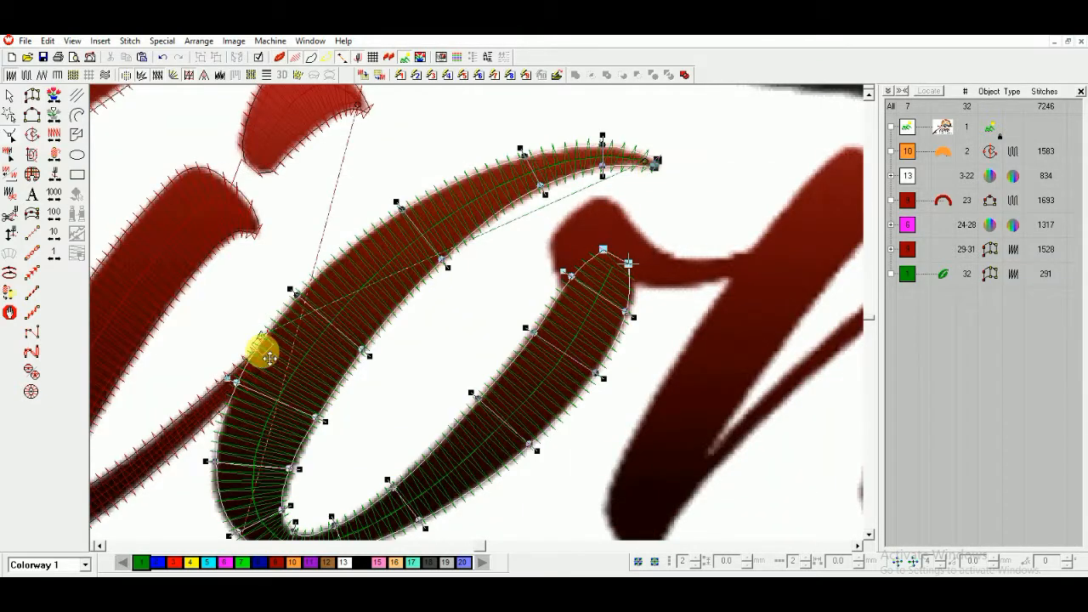
left_click(276, 562)
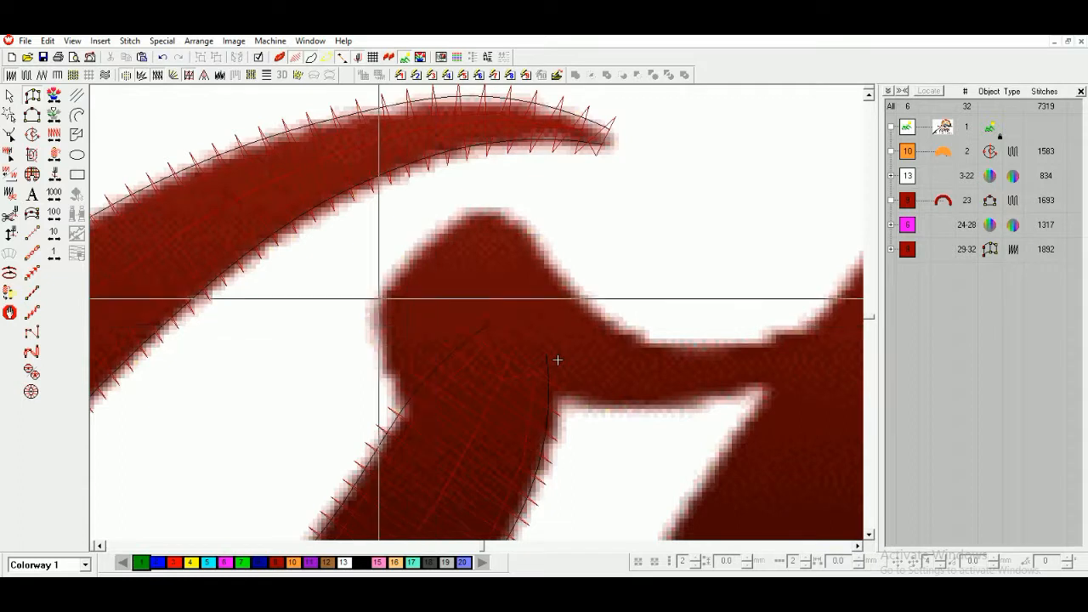
Start a new column on the knob at the top of the o and trace its left side and rounded top.
left_click(379, 302)
left_click(464, 212)
left_click(388, 358)
left_click(500, 213)
left_click(424, 405)
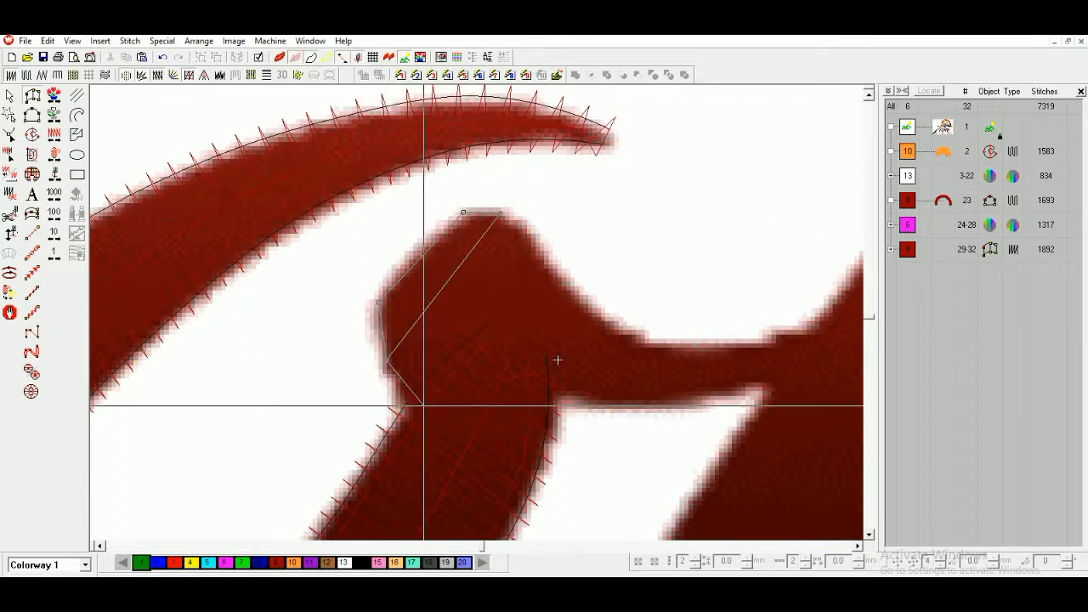
left_click(525, 236)
Extend the column from the knob along the thin link between the o and the n and finish it.
left_click(549, 385)
left_click(630, 404)
left_click(648, 349)
left_click(732, 396)
left_click(737, 348)
key("Return")
Recolour the knob and link column dark red (colour 9).
left_click(372, 348)
left_click(277, 562)
key("Escape")
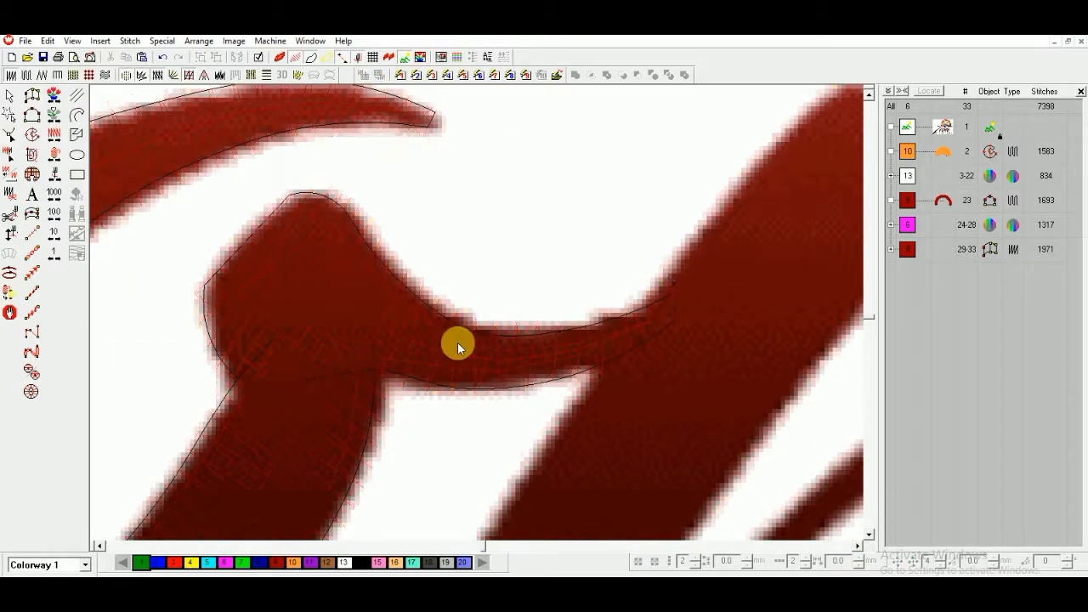
Start a new column at the tip of the n's first stem and trace its rounded top.
key("shift+z")
key("shift+z")
key("t")
left_click(32, 95)
key("b")
left_click_drag(447, 224, 663, 355)
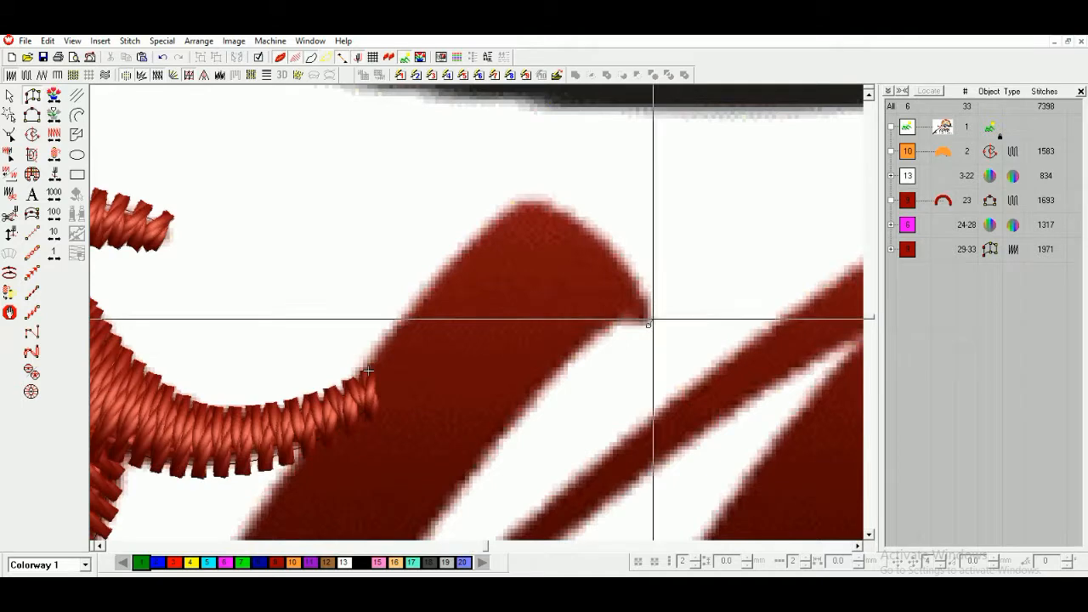
left_click(631, 323)
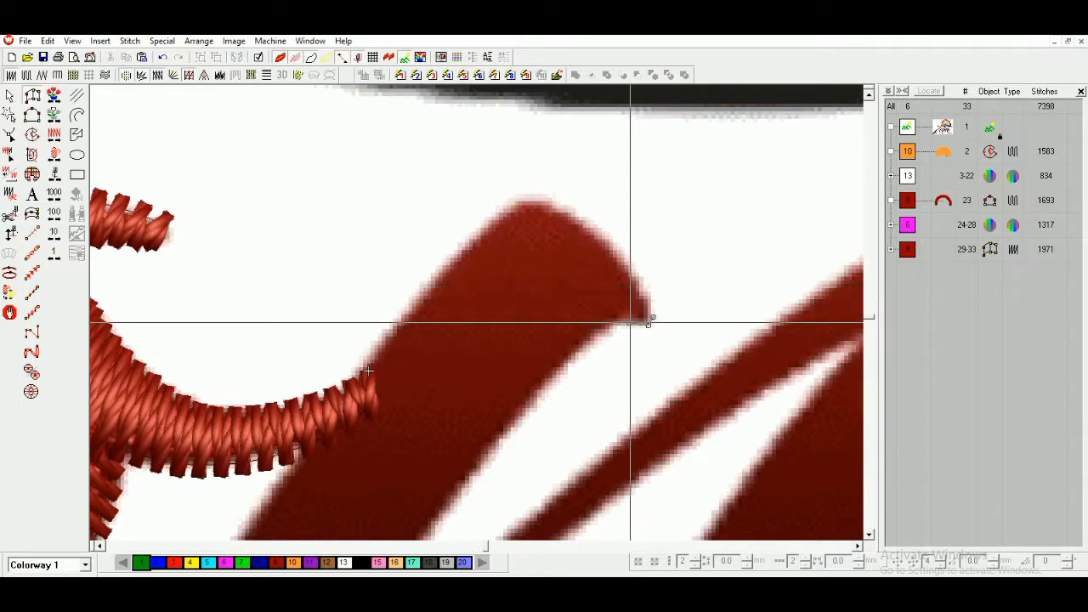
left_click(633, 274)
left_click(609, 324)
left_click(598, 230)
left_click(591, 336)
left_click(537, 203)
left_click(578, 349)
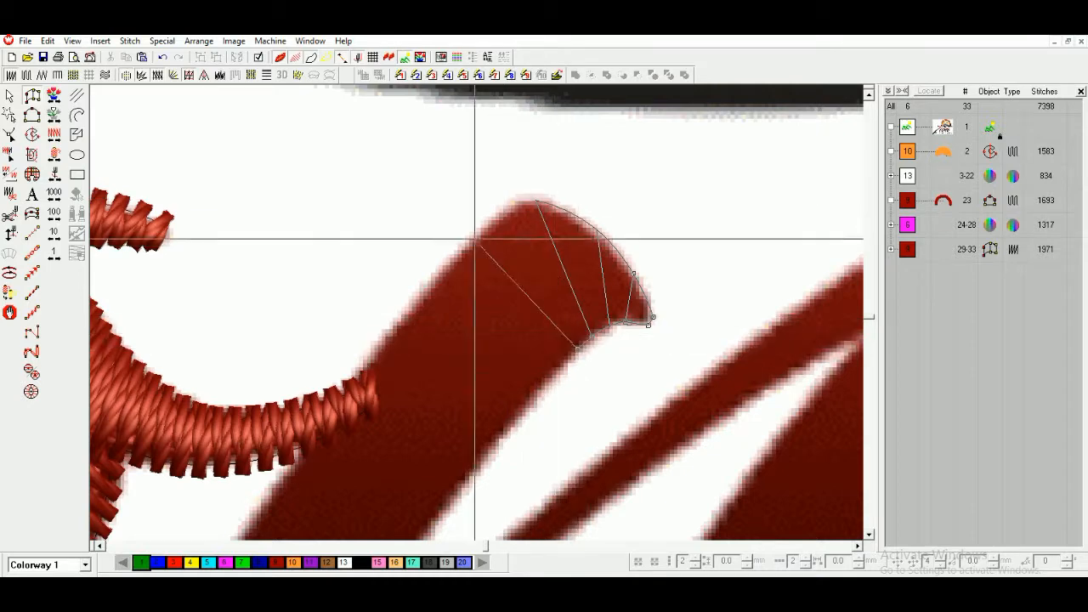
left_click(500, 216)
Extend the column down the n's first stem to its curved foot, finish it and adjust the node near the foot.
left_click(447, 507)
left_click(332, 417)
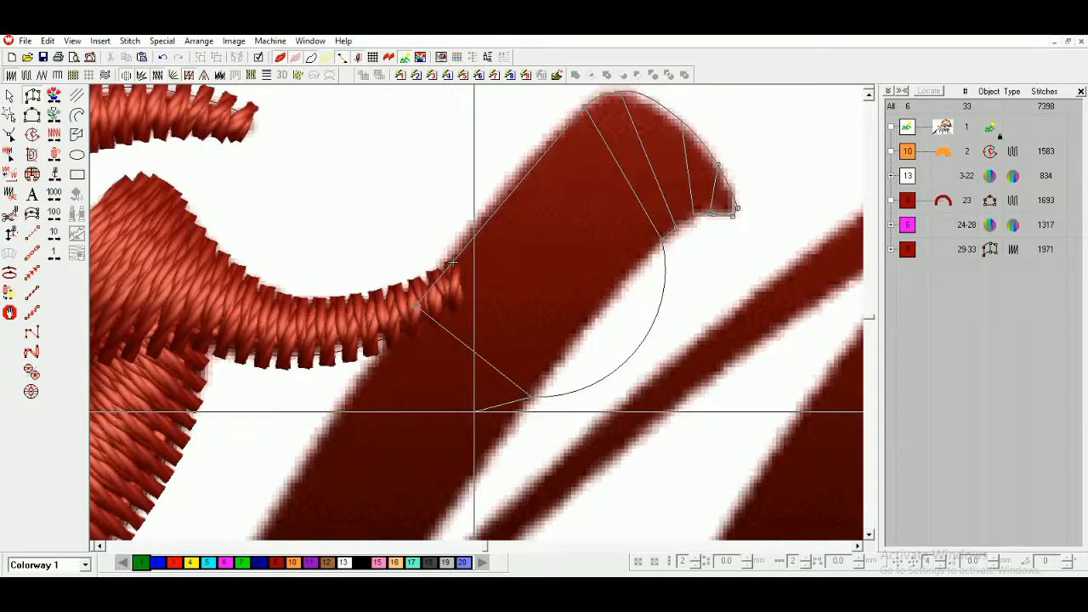
right_click(428, 459)
right_click(307, 388)
right_click(476, 387)
right_click(368, 323)
right_click(437, 449)
right_click(326, 424)
right_click(478, 402)
right_click(399, 402)
right_click(485, 458)
key("Return")
left_click(482, 402)
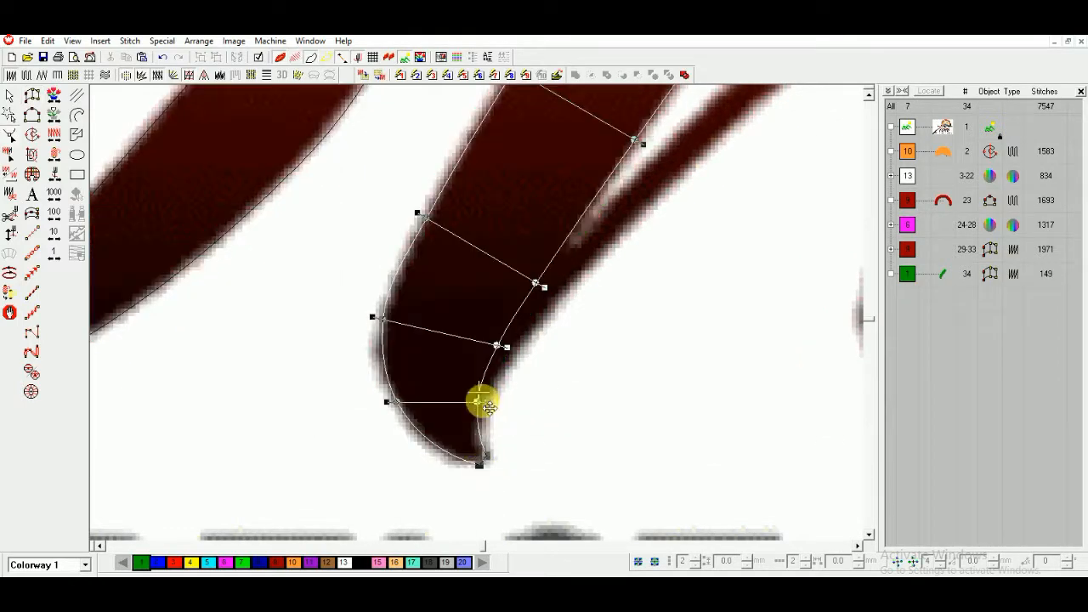
Start a second n column inside the foot of the first stem.
left_click(35, 99)
key("s")
key("s")
left_click(481, 403)
left_click(451, 391)
key("s")
key("s")
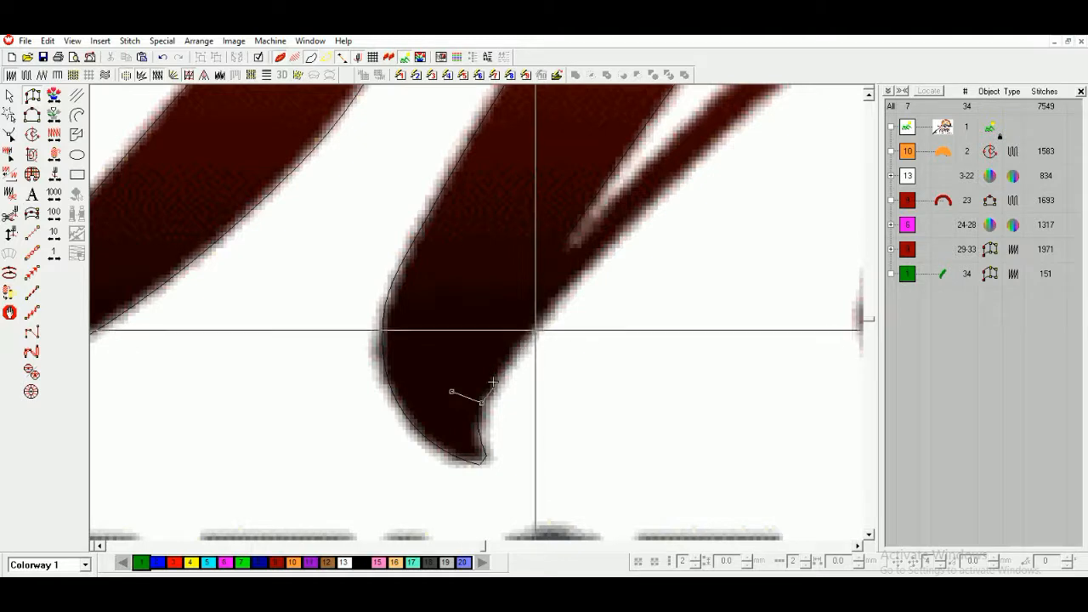
Trace the column up the thin connecting stroke of the n to the second stem.
left_click(534, 328)
left_click(515, 308)
right_click(651, 201)
right_click(633, 179)
right_click(677, 165)
right_click(661, 136)
right_click(721, 143)
right_click(706, 111)
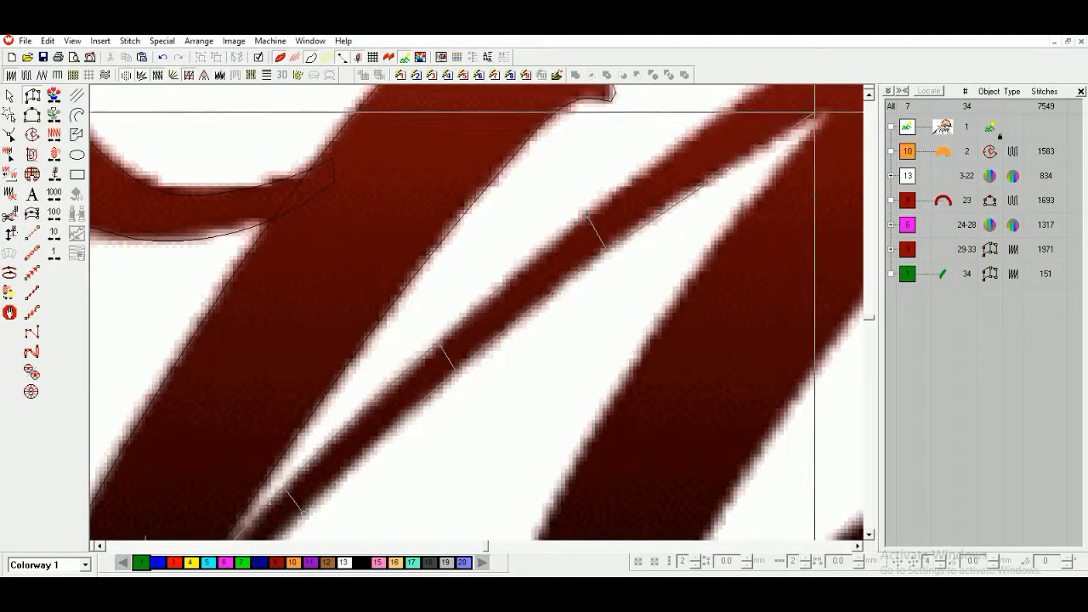
right_click(814, 113)
right_click(774, 173)
Carry the column around the rounded top of the n's second stem.
right_click(601, 209)
left_click(713, 266)
left_click(648, 195)
right_click(719, 297)
right_click(616, 227)
right_click(698, 327)
right_click(594, 253)
Trace the column down both sides of the n's second stem to its foot.
right_click(603, 436)
right_click(502, 348)
right_click(520, 499)
right_click(396, 422)
right_click(516, 452)
right_click(379, 399)
right_click(518, 406)
right_click(375, 375)
right_click(516, 420)
right_click(377, 453)
Continue the column around the bend at the foot and up the n's thin exit stroke, and finish it.
left_click(519, 428)
left_click(450, 532)
right_click(542, 329)
right_click(545, 399)
right_click(622, 287)
right_click(641, 337)
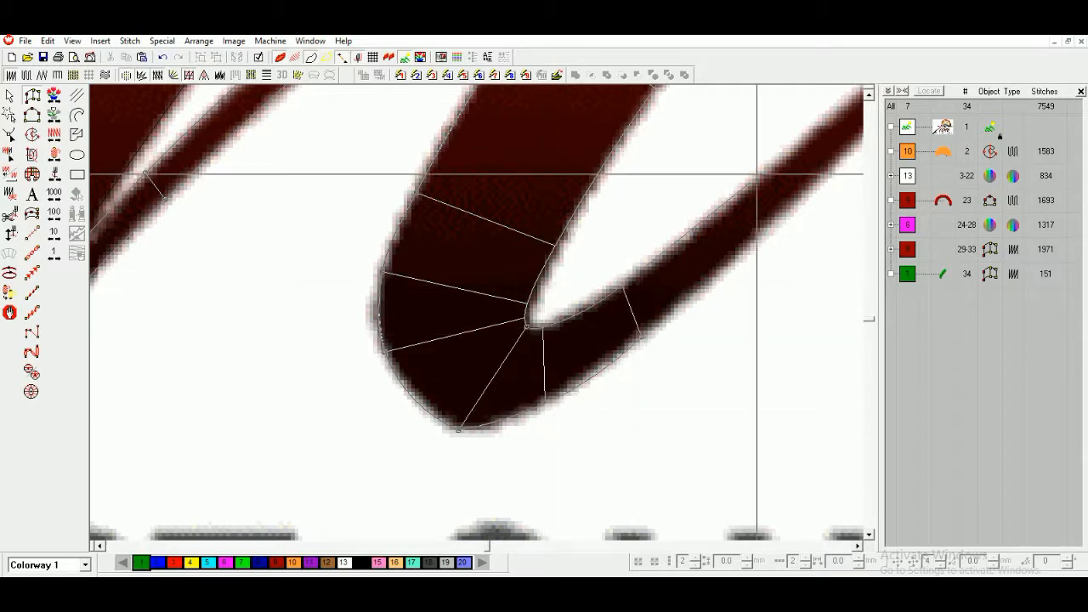
right_click(795, 206)
left_click(738, 115)
left_click(610, 228)
key("Return")
Recolour both columns of the n dark red (colour 9) and show the whole design.
key("shift+z")
key("shift+z")
key("t")
key("Escape")
left_click(312, 274)
key("h")
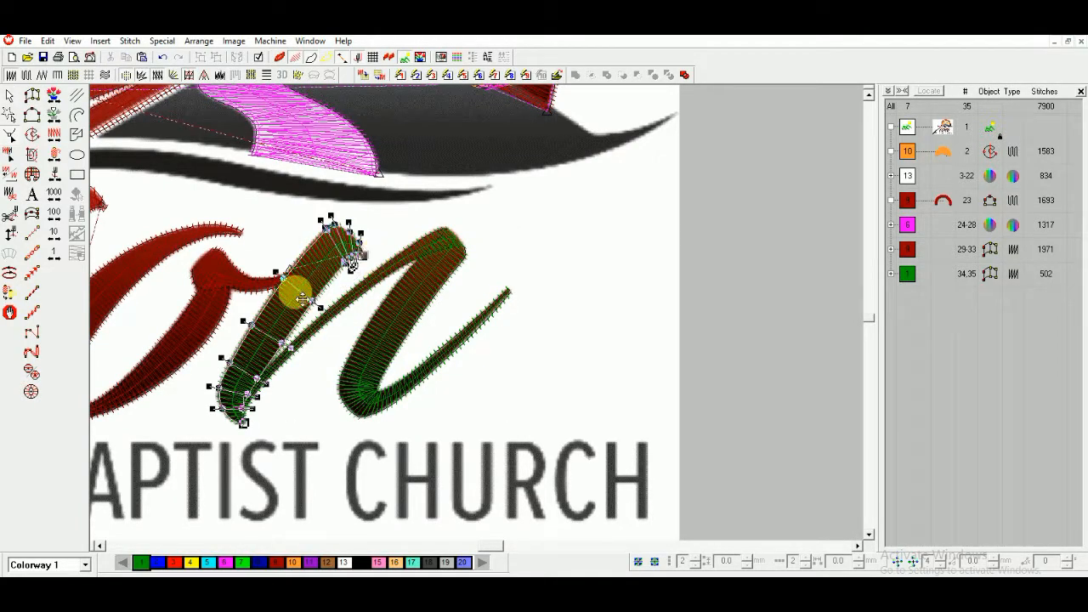
key("Escape")
key("Tab")
key("shift+Tab")
left_click(322, 311, "ctrl")
left_click(402, 75)
left_click(277, 561)
key("Escape")
key("d")
key("d")
key("0")
key("t")
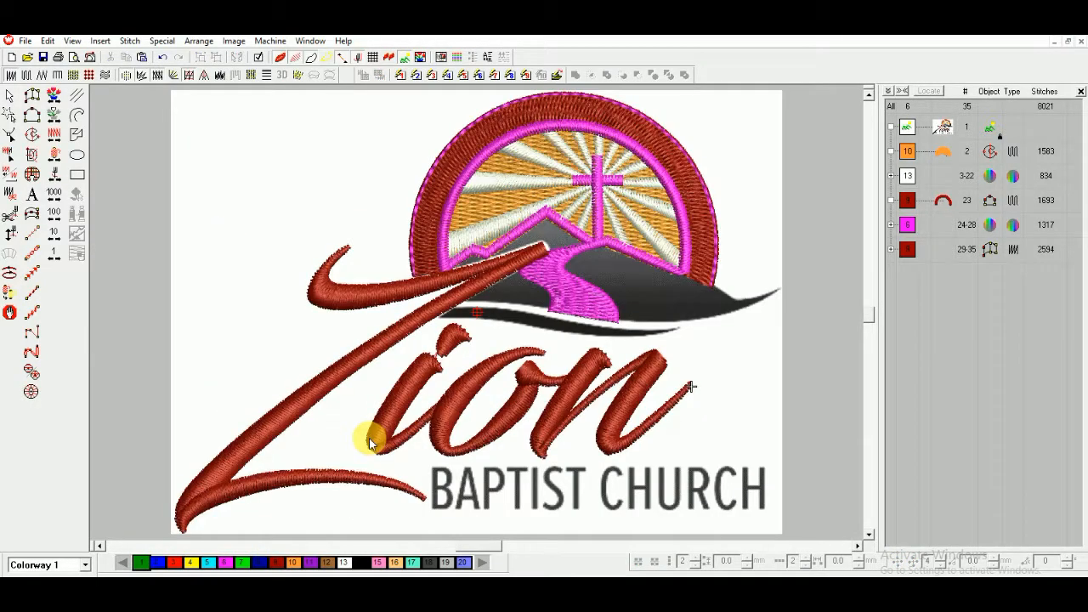
Start a filled shape at the foot of the ridge inside the arch and trace the ridge up to the peak.
left_click(32, 135)
key("b")
left_click_drag(396, 207, 582, 316)
key("s")
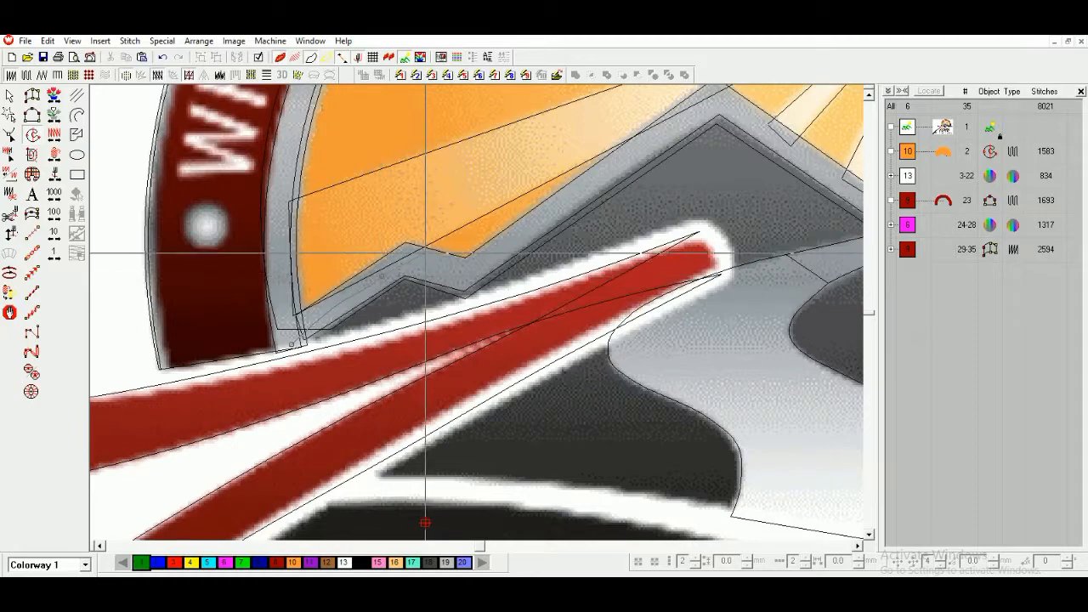
right_click(564, 204)
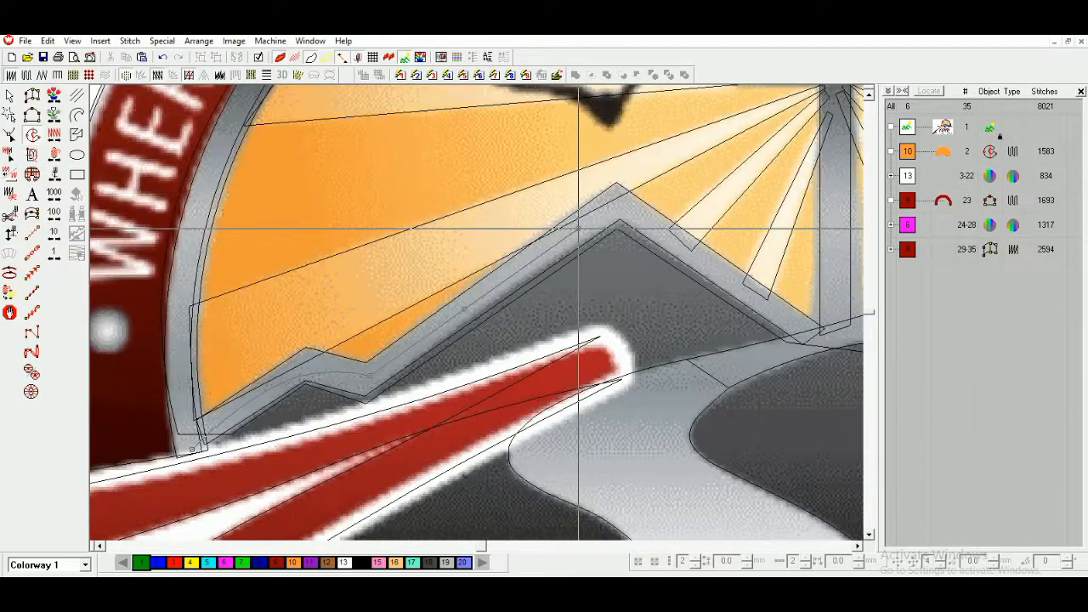
right_click(560, 241)
right_click(612, 220)
Continue the fill outline down the far slope past the arch and along the upper edge to the pointed tip.
right_click(670, 232)
right_click(648, 328)
right_click(699, 332)
right_click(644, 369)
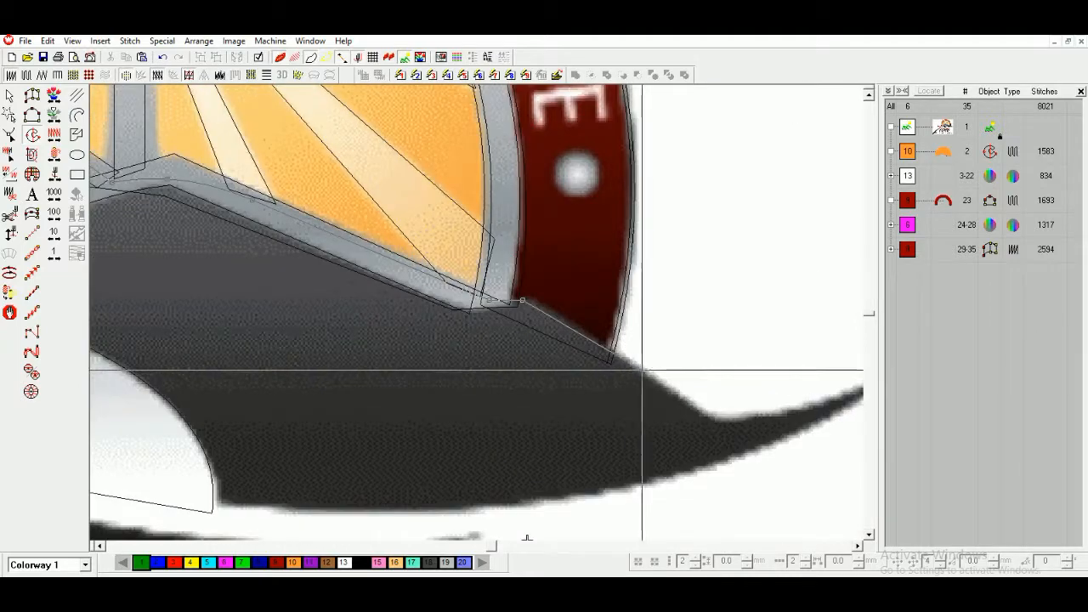
left_click(711, 417)
right_click(792, 409)
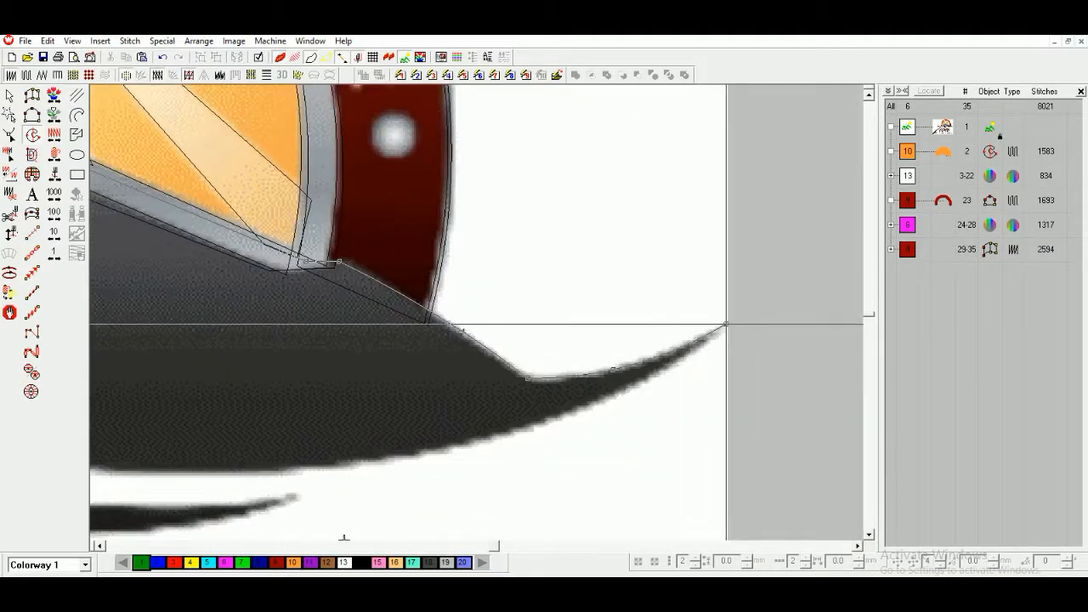
right_click(588, 369)
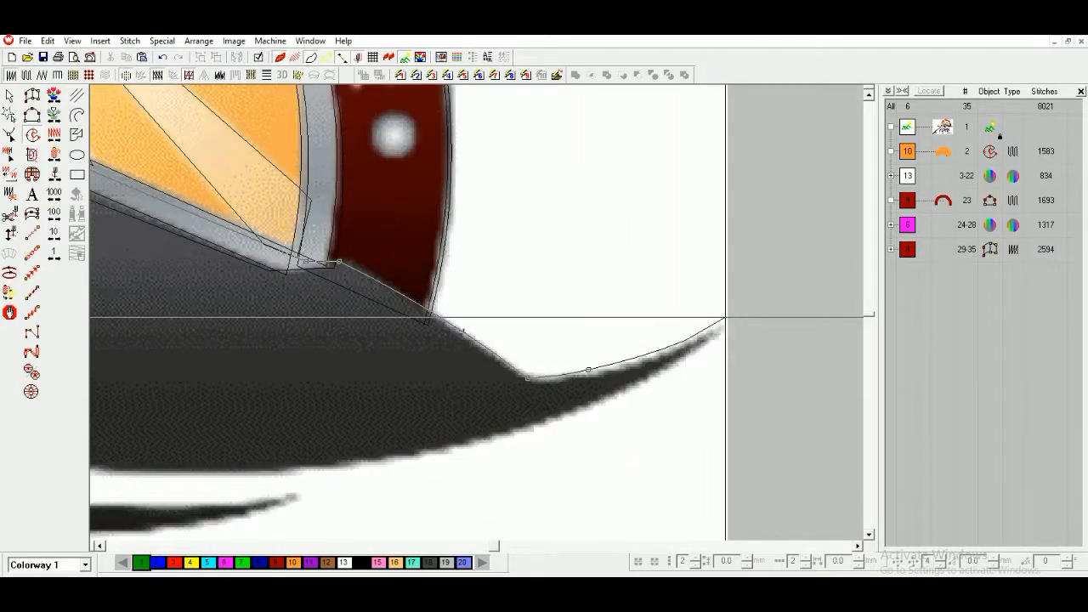
left_click(729, 318)
Trace the mountain's lower edge back from the pointed tip, removing misplaced points.
right_click(666, 372)
right_click(533, 430)
key("BackSpace")
right_click(500, 437)
right_click(272, 472)
key("BackSpace")
right_click(424, 388)
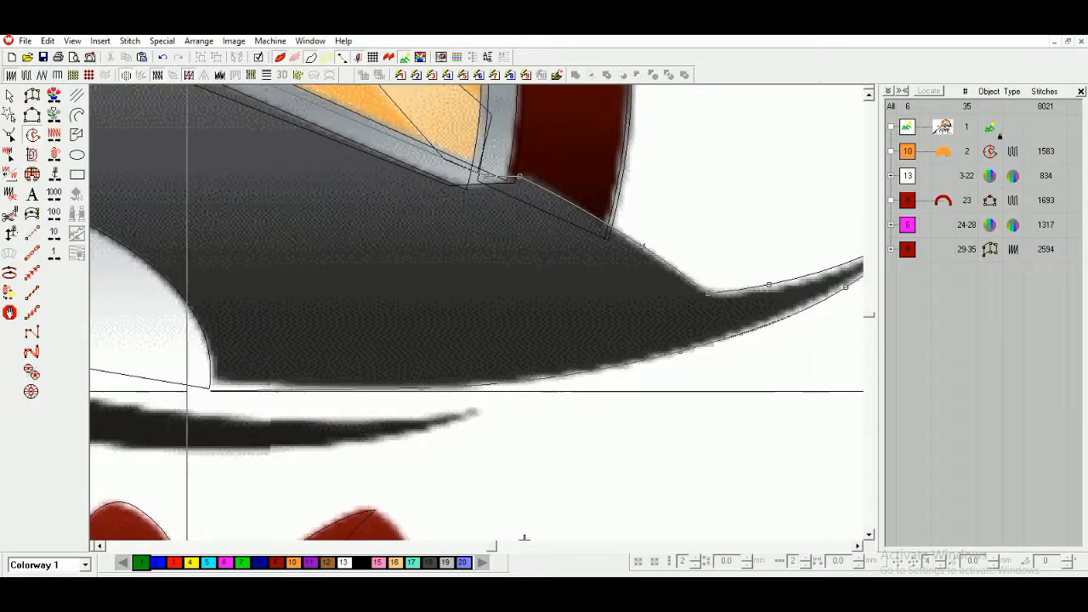
left_click(204, 384)
key("BackSpace")
key("BackSpace")
Trace the outline along the underside of the thin black swoosh to the Z's diagonal stroke.
right_click(686, 341)
right_click(301, 406)
right_click(221, 325)
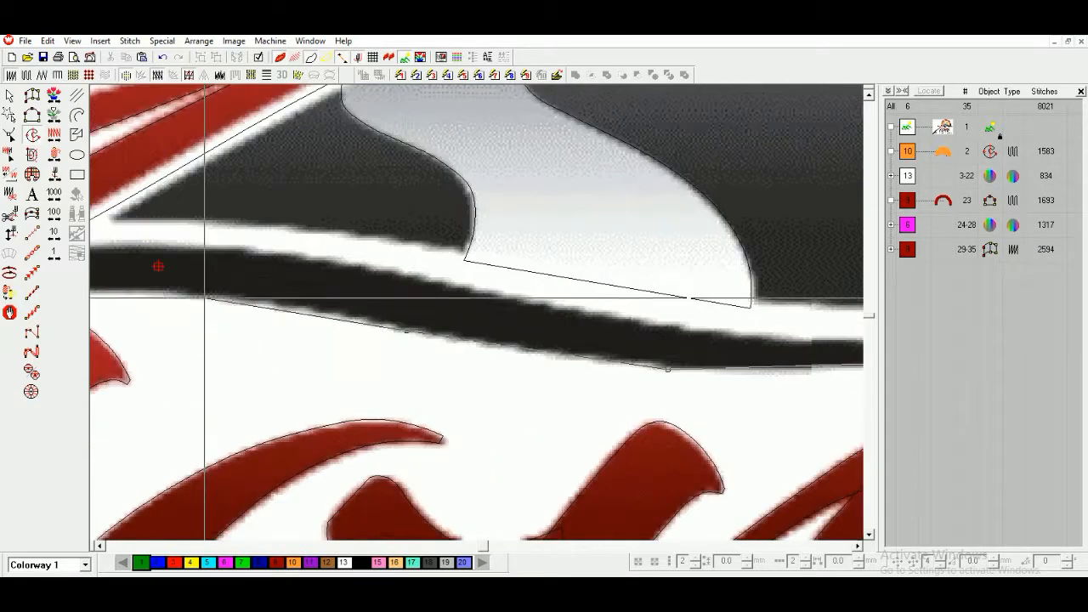
right_click(205, 298)
left_click(133, 301)
Run the outline beneath the Z's two crossing strokes back to the ridge's foot and finish the fill.
left_click(158, 260)
left_click(334, 149)
left_click(496, 184)
left_click(565, 142)
left_click(428, 182)
left_click(270, 229)
key("Return")
Set the mountain fill's stitch angle to vertical.
key("shift+z")
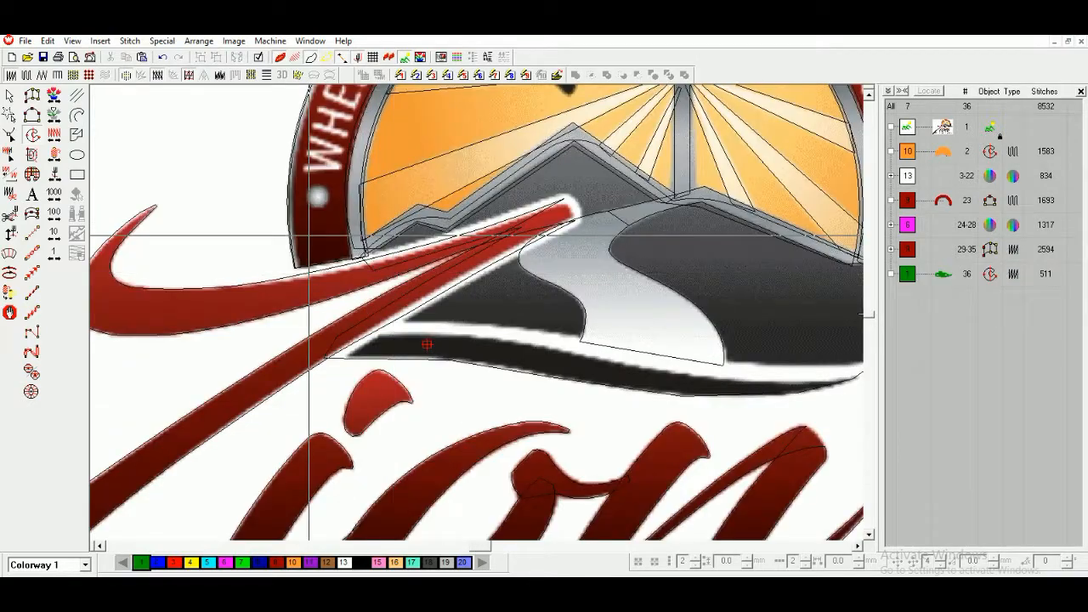
key("h")
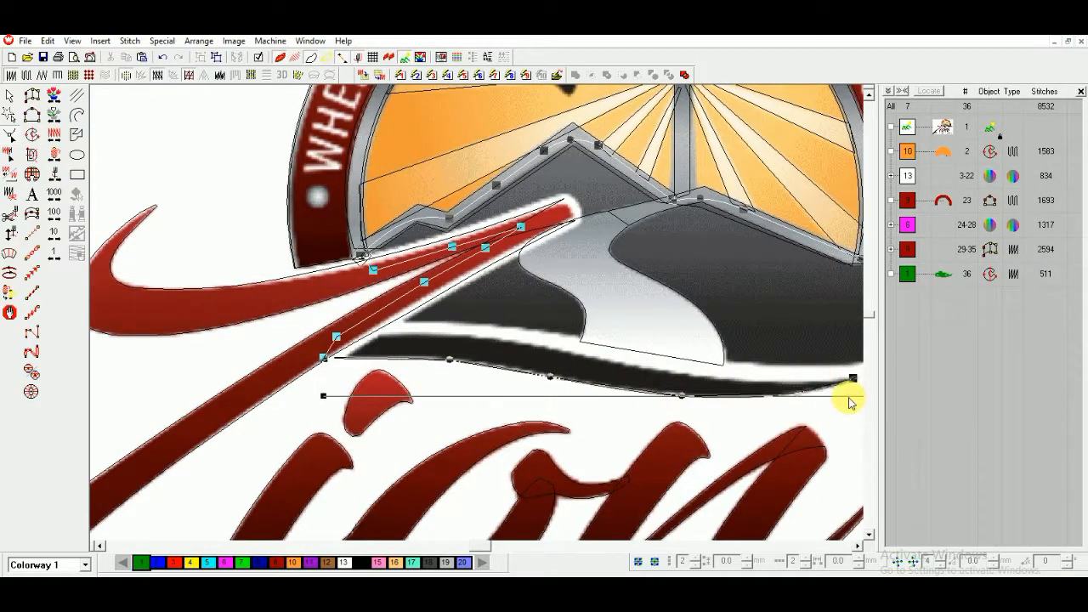
left_click(857, 545)
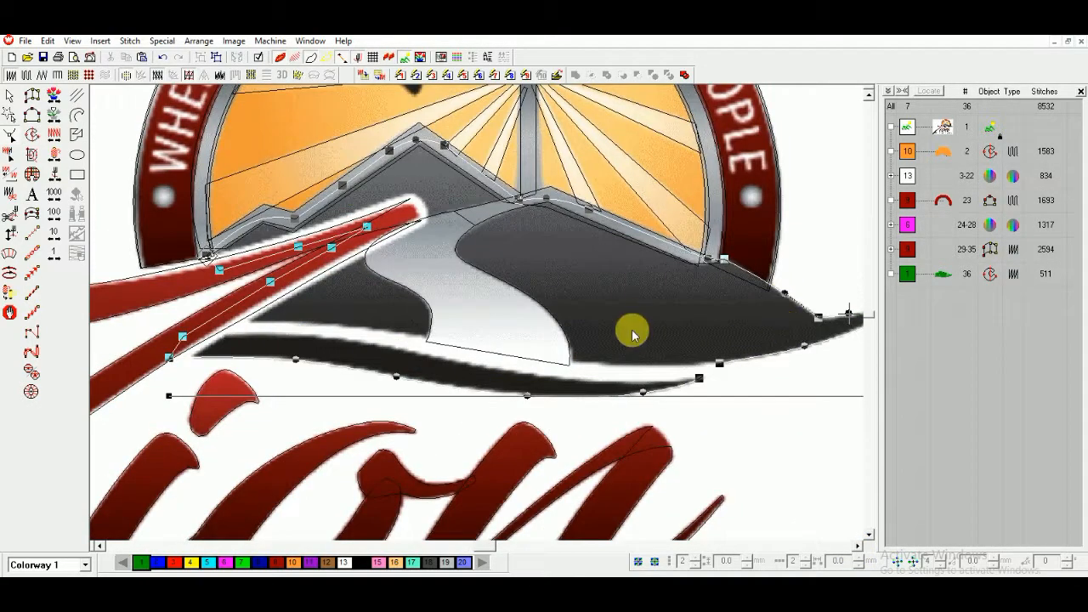
right_click(632, 334)
key("Return")
key("shift+z")
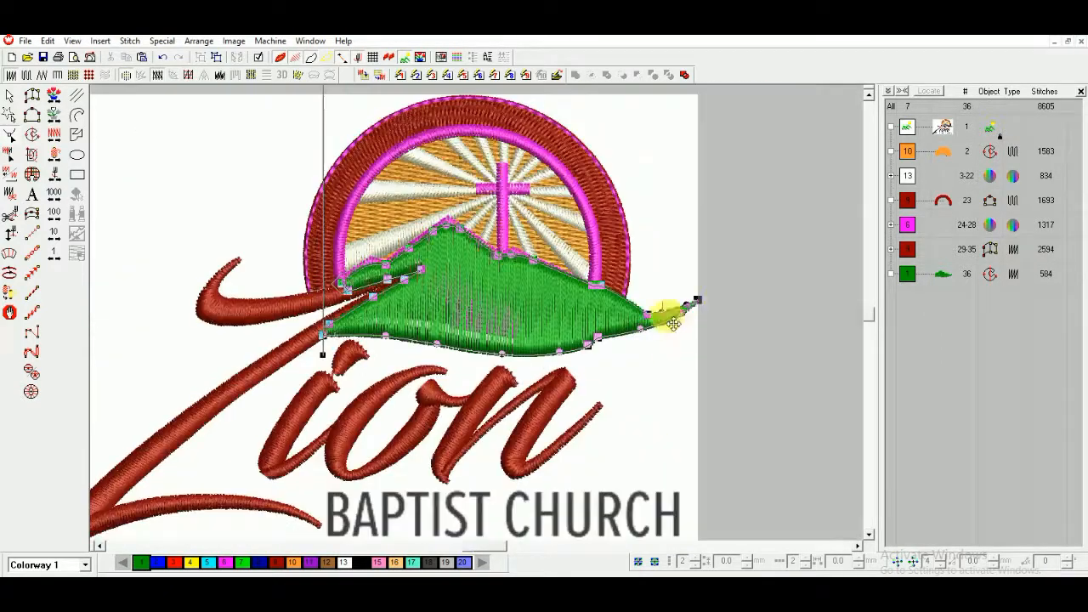
Recolour the mountain fill dark grey (colour 18) and move it directly after the red band in the stitching order.
left_click(430, 562)
left_click_drag(941, 273, 911, 216)
key("s")
key("s")
key("s")
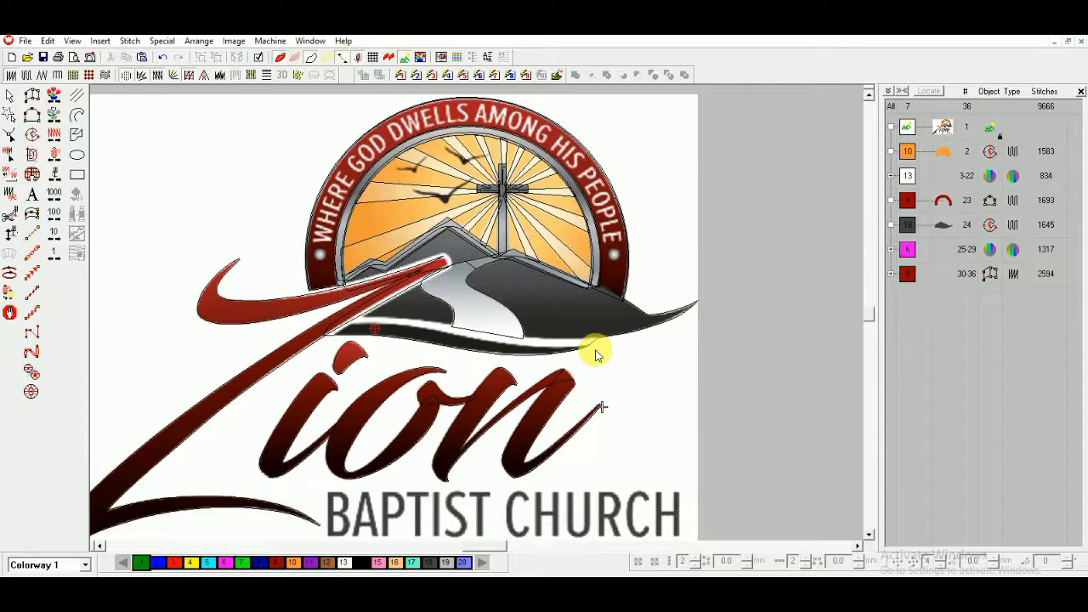
Recolour the magenta objects light grey (colour 19).
scroll(514, 352, "up", 3)
left_click(907, 249)
left_click(446, 562)
key("s")
key("Escape")
Start a column at the far end of the white band between the mountain and swoosh and trace it past the path.
key("s")
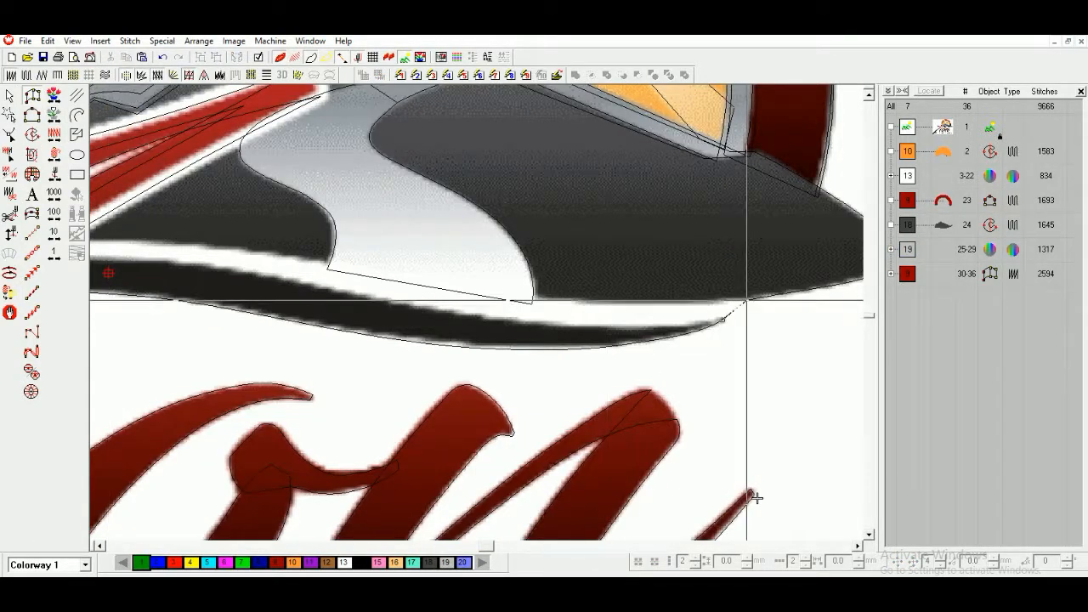
right_click(613, 303)
right_click(468, 313)
right_click(478, 295)
scroll(441, 312, "up", 3)
right_click(408, 278)
right_click(419, 240)
right_click(237, 241)
right_click(243, 211)
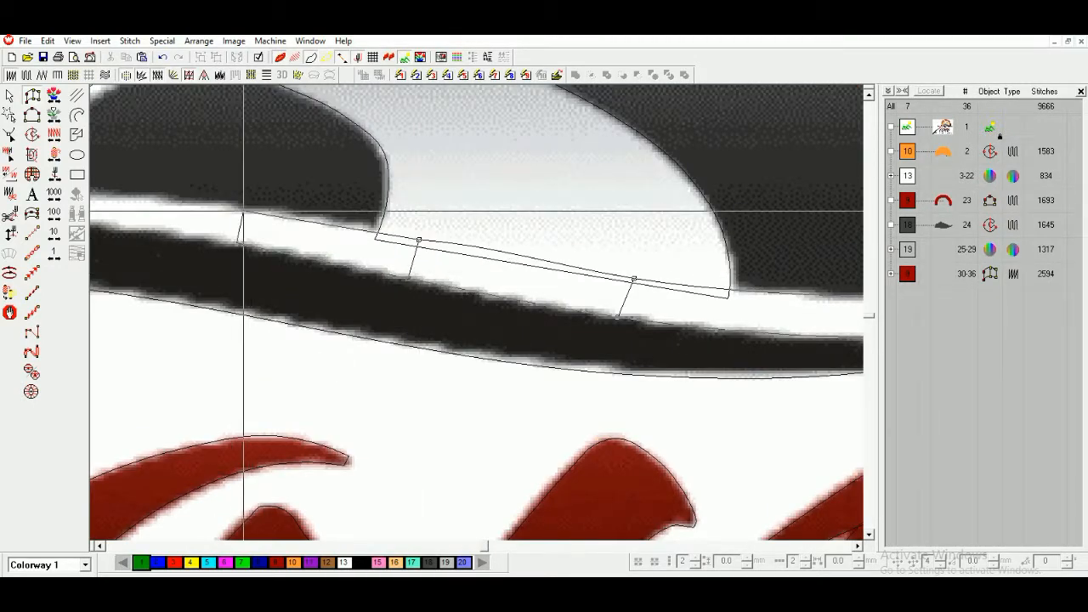
Extend the white band's column to the Z's diagonal stroke, finish it and show its reshape nodes.
right_click(239, 256)
right_click(242, 231)
right_click(234, 289)
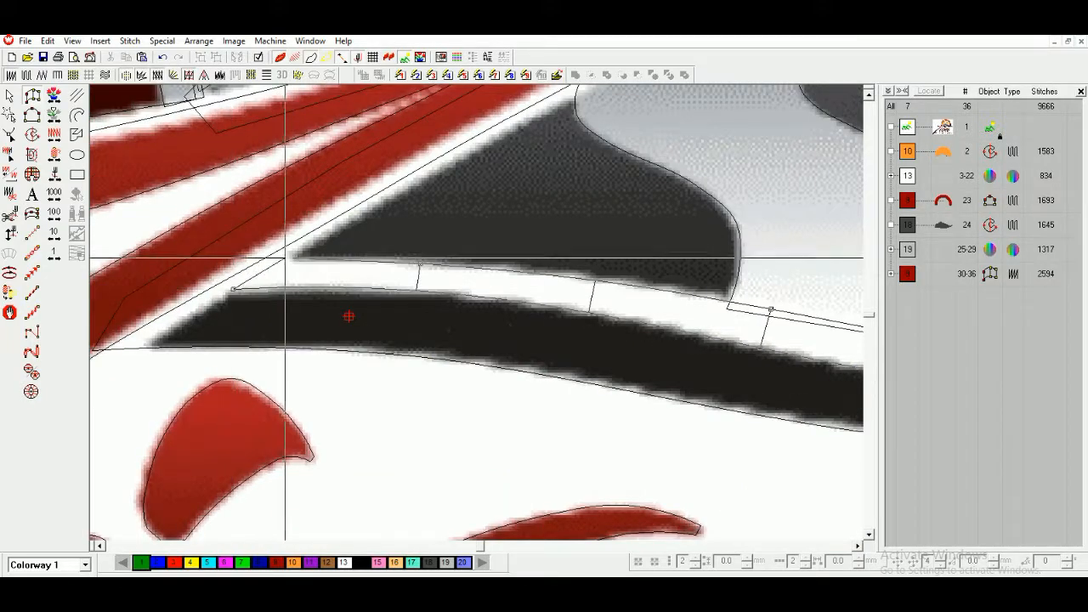
right_click(278, 262)
key("Return")
key("t")
key("shift+z")
key("h")
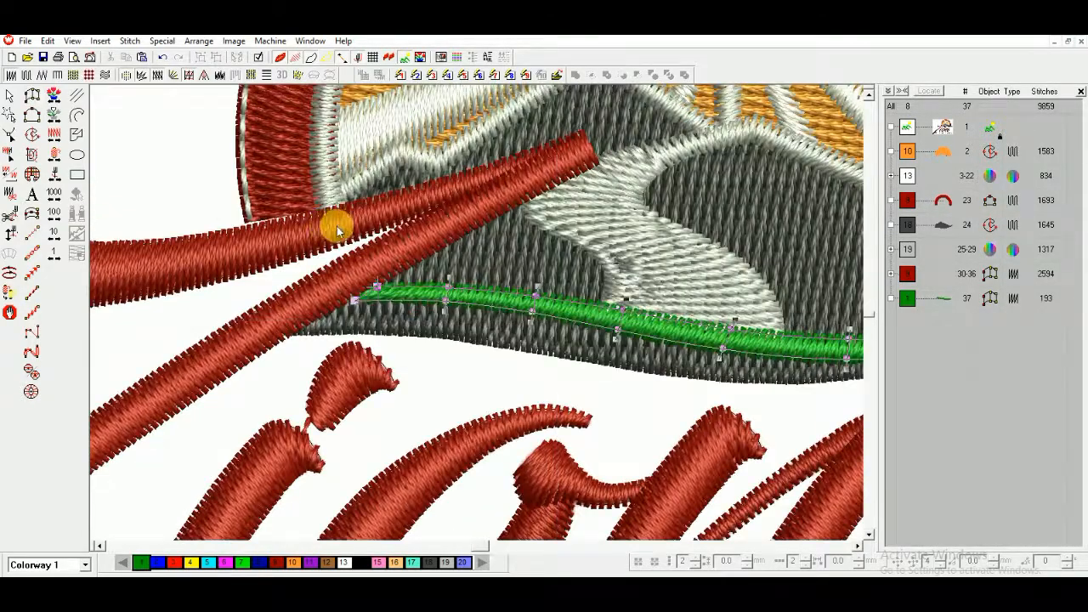
Examine the white band's end beside the Z's diagonal stroke, then leave reshaping and show only that band over the artwork.
key("t")
key("b")
left_click_drag(338, 224, 477, 365)
key("t")
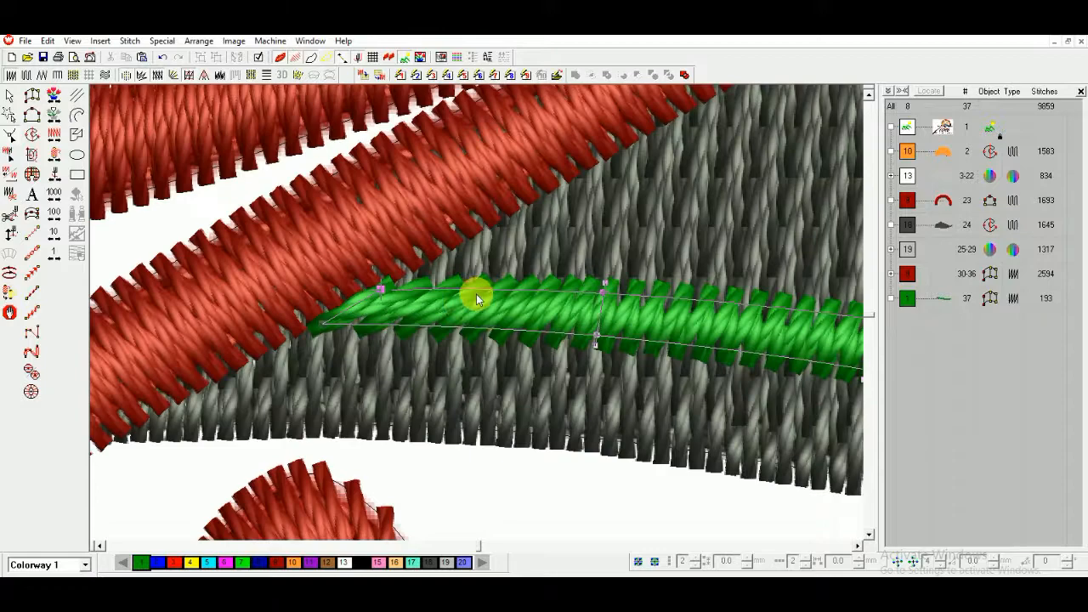
key("Escape")
key("0")
key("shift+s")
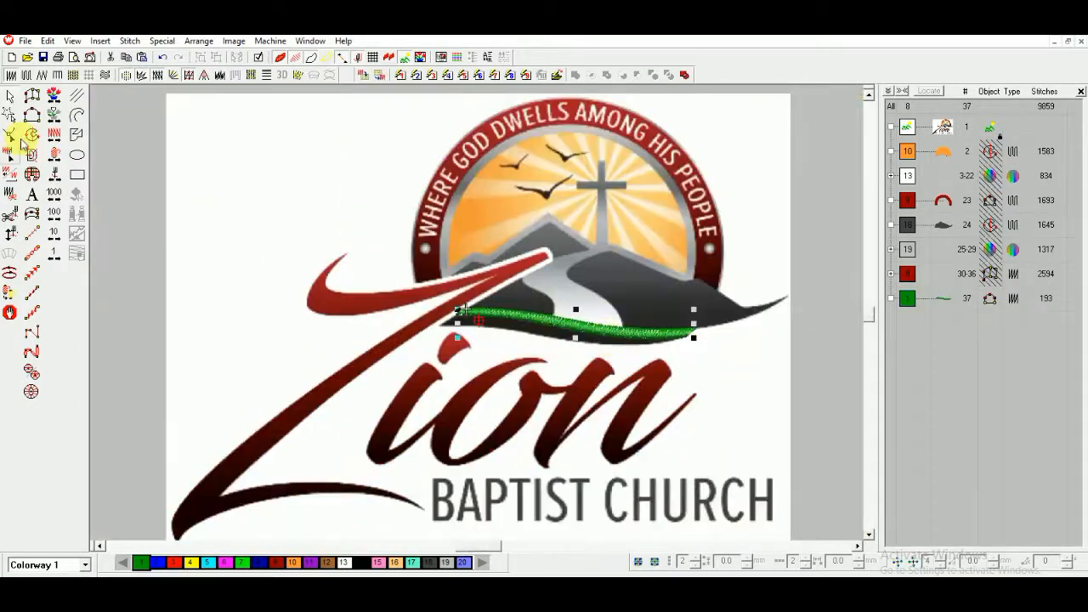
Start a column in the white outline below the Z's diagonal stroke and trace it up around the stroke's rounded tip.
left_click_drag(503, 363, 507, 364)
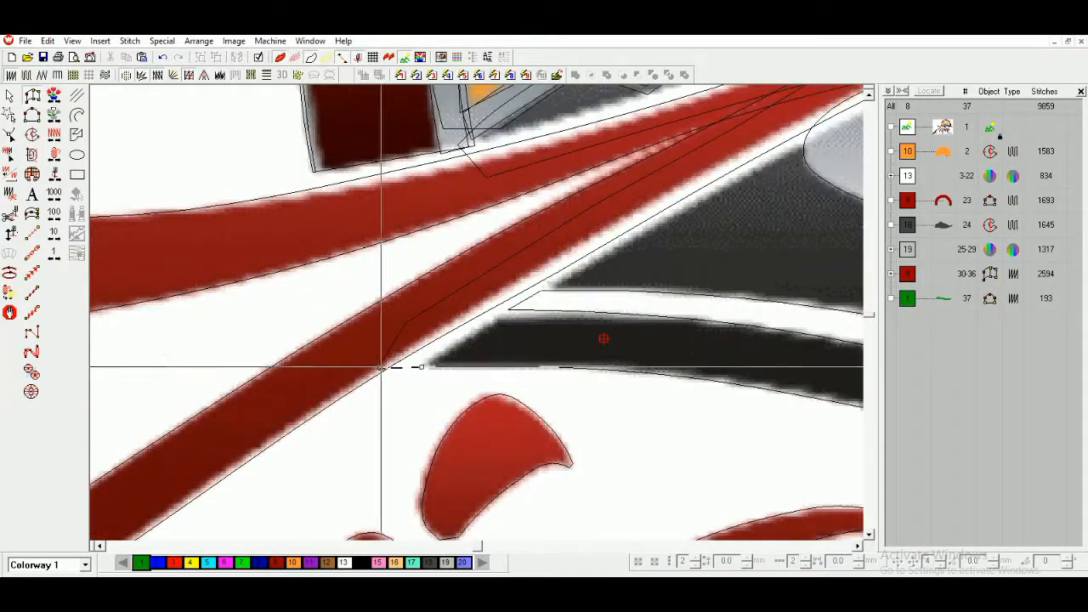
left_click(531, 298)
left_click(520, 284)
left_click(722, 185)
left_click(713, 171)
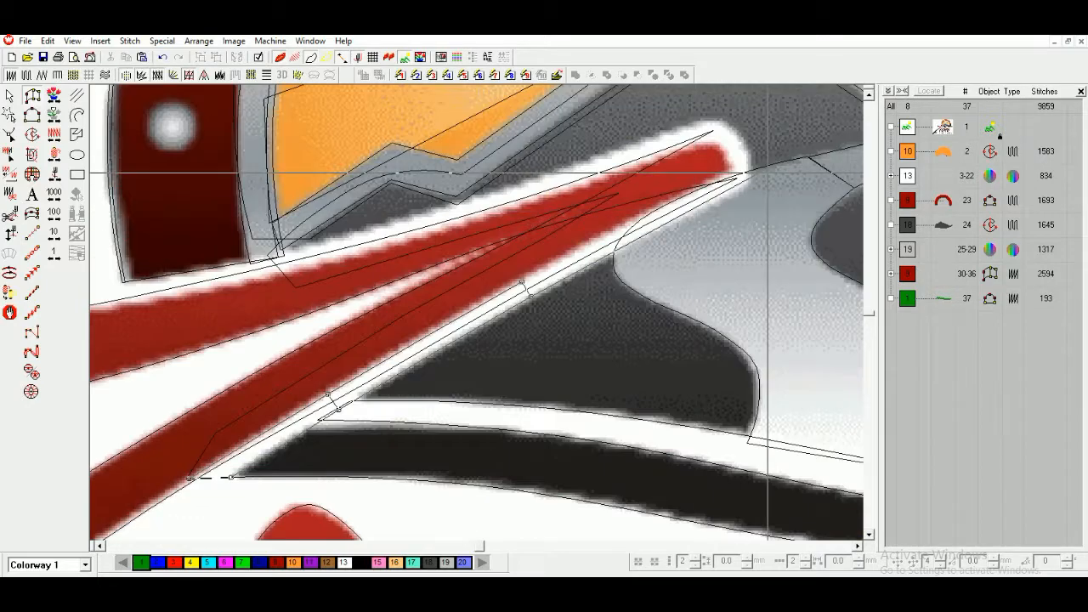
scroll(698, 212, "up", 1)
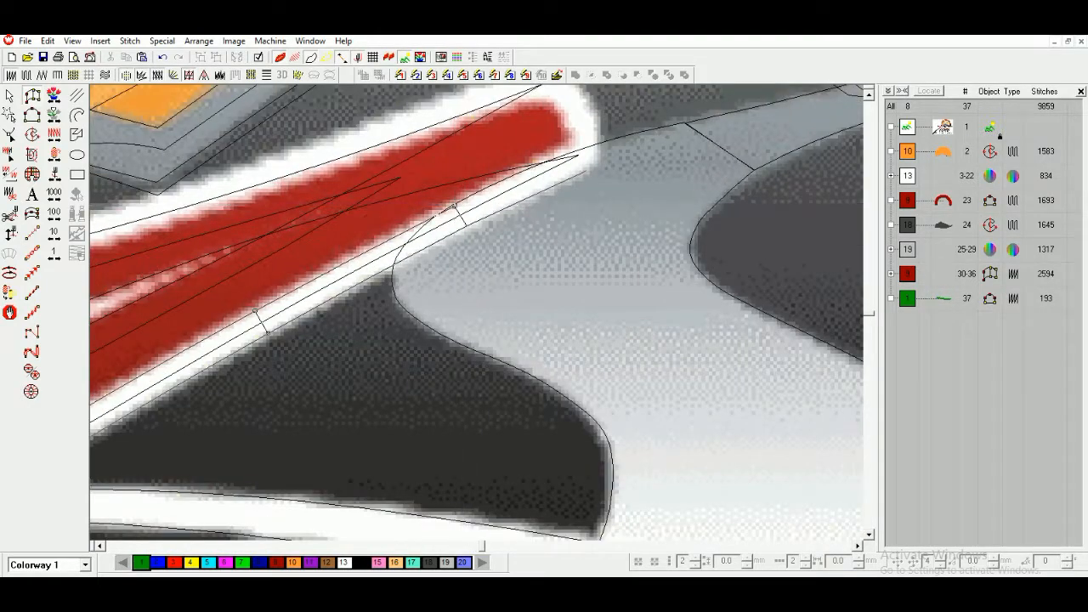
left_click(570, 151)
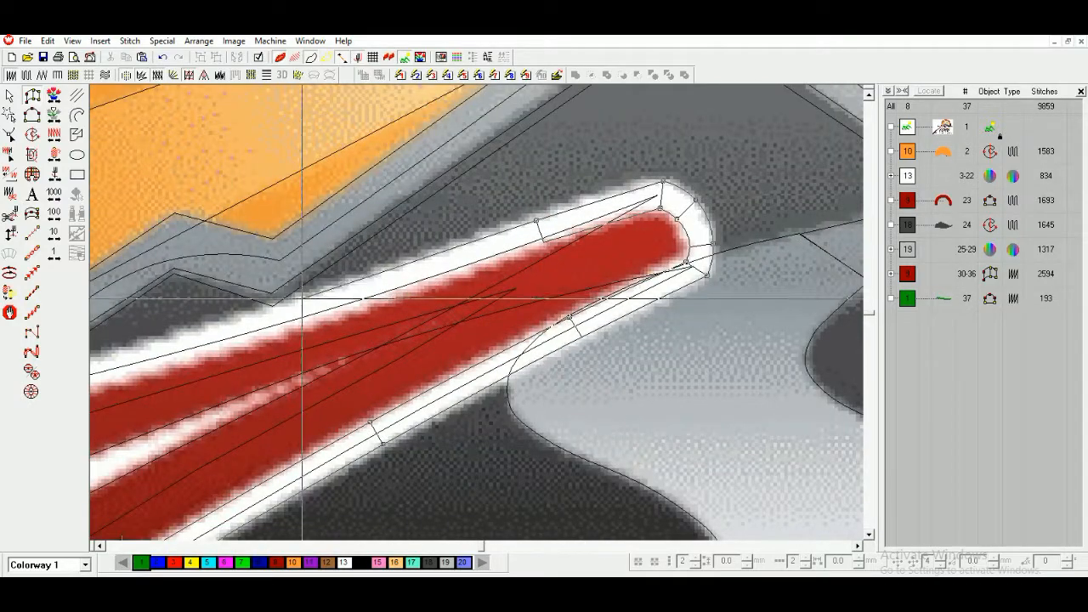
Continue the outline column along the upper edge of the Z's swash to the red arch's outer corner and finish it.
left_click(304, 298)
left_click(310, 323)
left_click(229, 340)
left_click(234, 365)
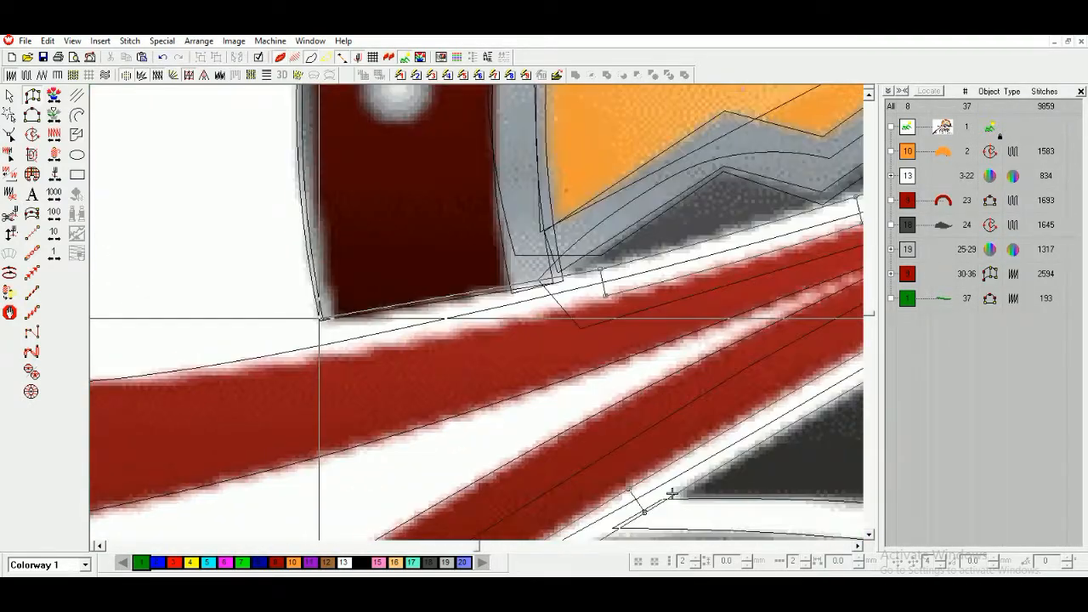
left_click(325, 320)
left_click(323, 354)
key("Return")
Inspect the outline column's reshape nodes around the Z's tip and at its lower end beside the mountain.
key("shift+z")
key("shift+z")
key("b")
left_click_drag(540, 215, 700, 360)
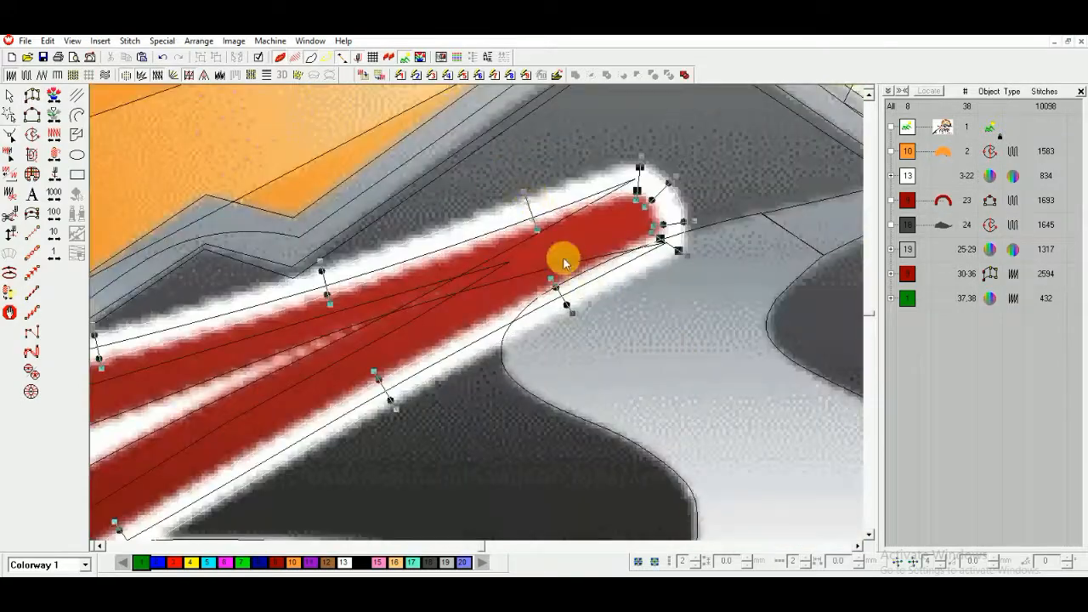
key("t")
key("shift+z")
key("shift+z")
key("shift+z")
key("b")
left_click_drag(367, 276, 510, 411)
key("t")
Hide the artwork and recolour the green band and Z outline columns white (colour 13).
key("Escape")
key("d")
left_click(417, 335)
key("h")
key("Escape")
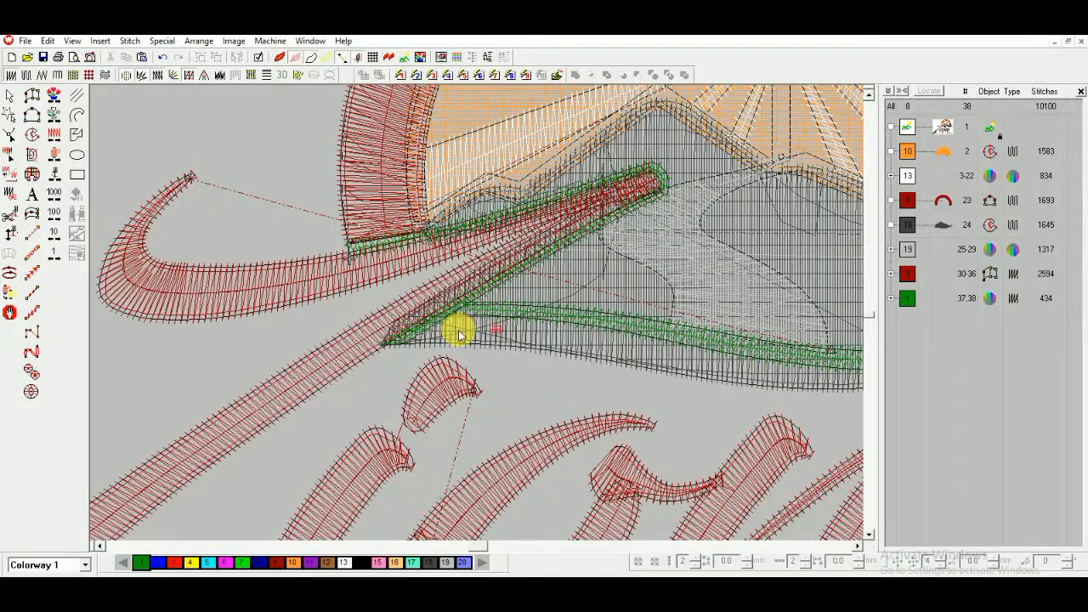
key("shift+z")
key("s")
key("t")
left_click(343, 562)
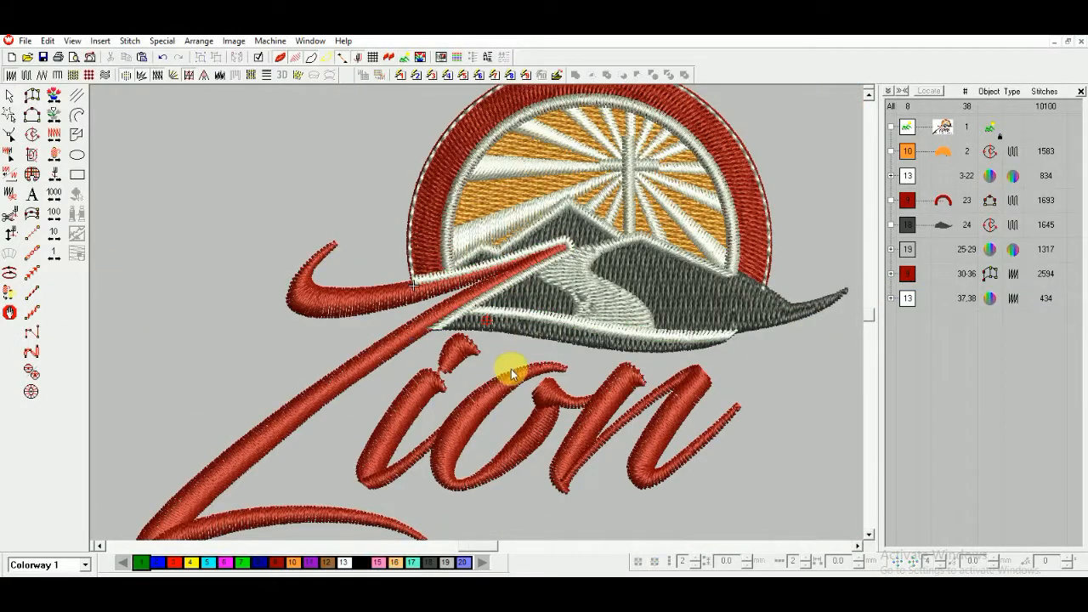
Show the artwork again and display only the objects' outlines over the arch.
key("shift+z")
key("d")
key("1")
key("shift+z")
key("b")
left_click_drag(586, 311, 374, 180)
key("t")
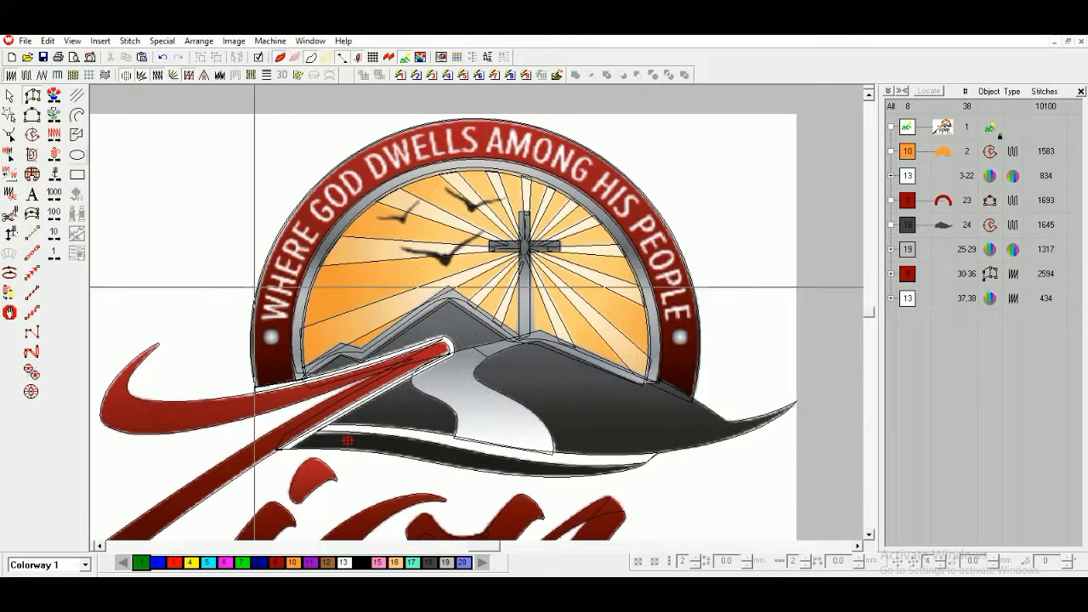
Set up lettering reading "WHERE GOD DWELLS AMONG HIS PEOPLE" with the Any Shape baseline.
left_click_drag(341, 390, 340, 392)
key("shift+z")
key("shift+z")
key("shift+z")
key("b")
left_click_drag(687, 364, 441, 182)
left_click(528, 189)
right_click(33, 195)
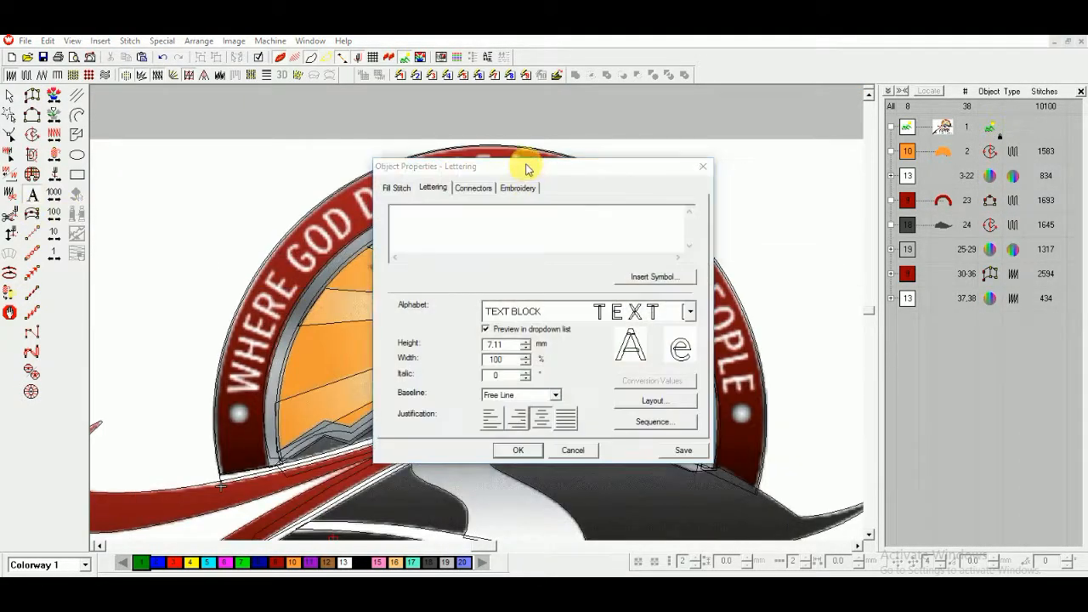
left_click_drag(526, 167, 468, 402)
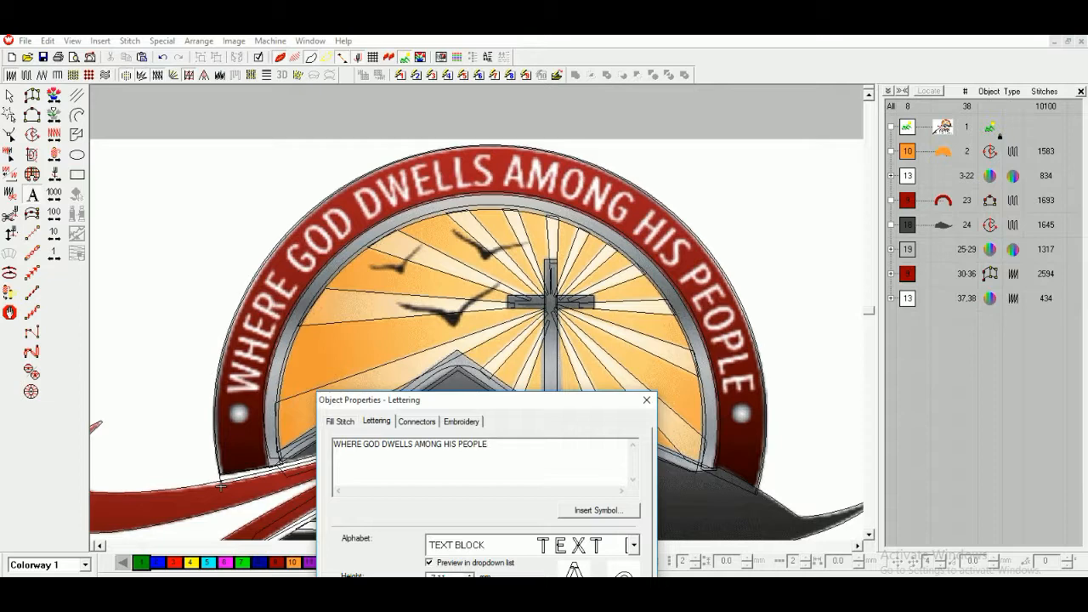
left_click_drag(457, 399, 463, 284)
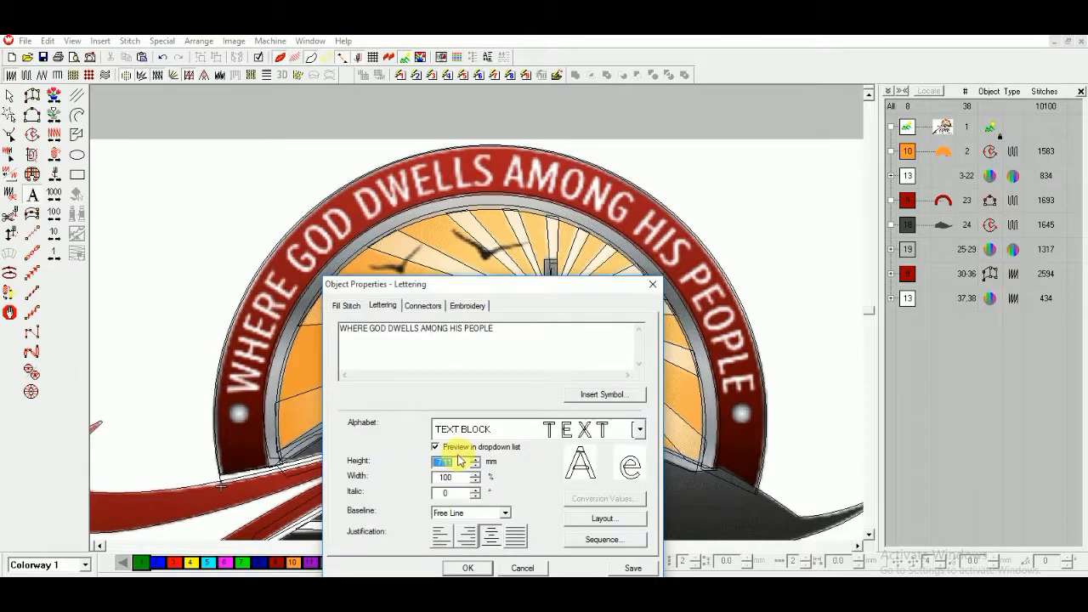
left_click(467, 513)
left_click(461, 568)
left_click(467, 567)
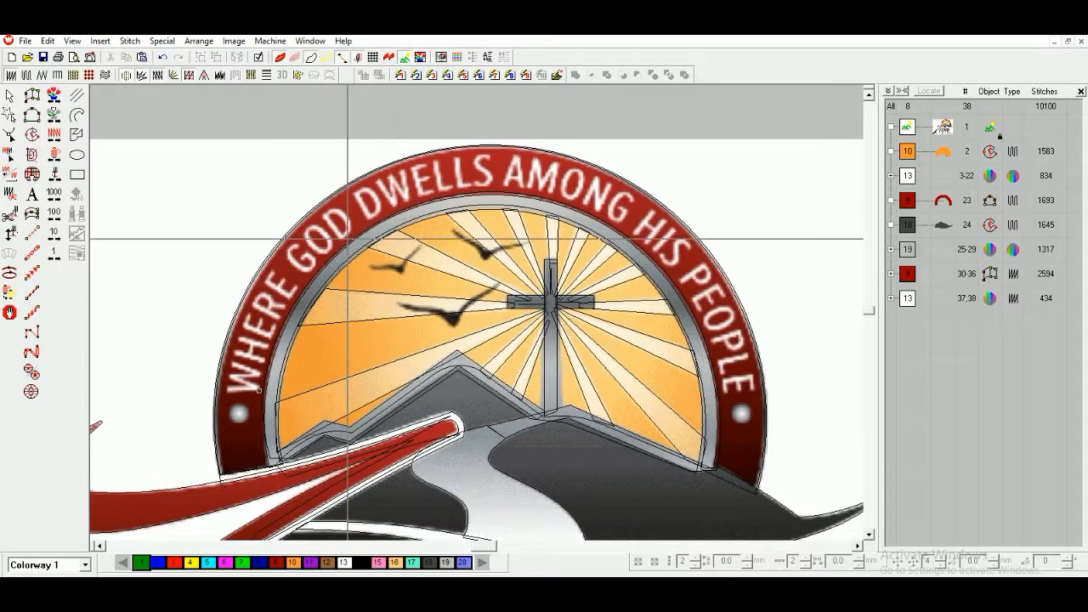
Place the lettering's baseline along the red arch's inner edge and change its alphabet to Run Block.
left_click(463, 187)
left_click(724, 394)
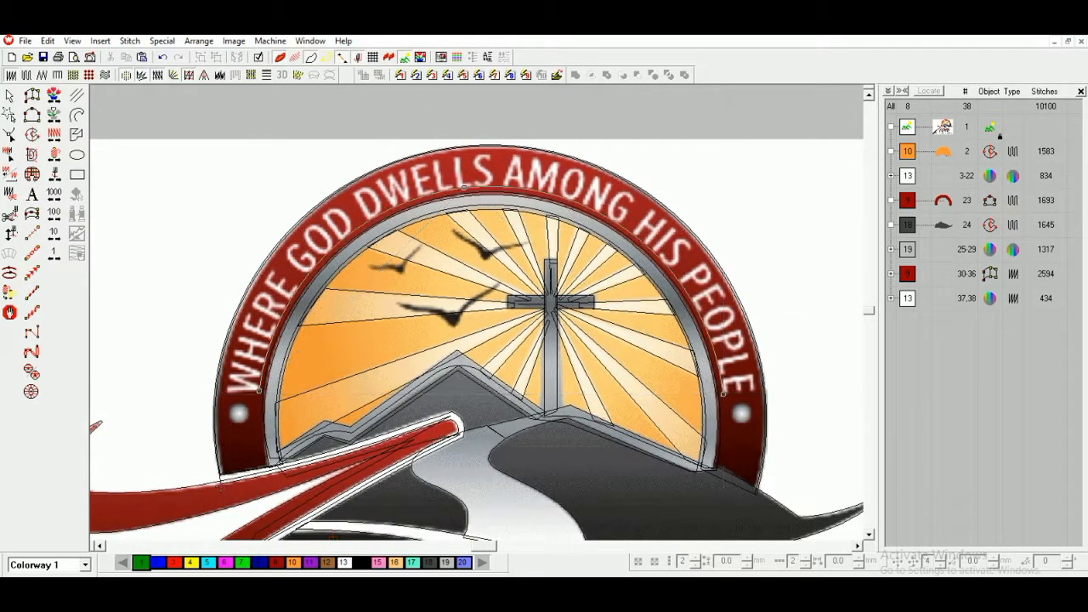
right_click(614, 361)
left_click(547, 316)
scroll(544, 326, "up", 5)
left_click(507, 373)
key("Return")
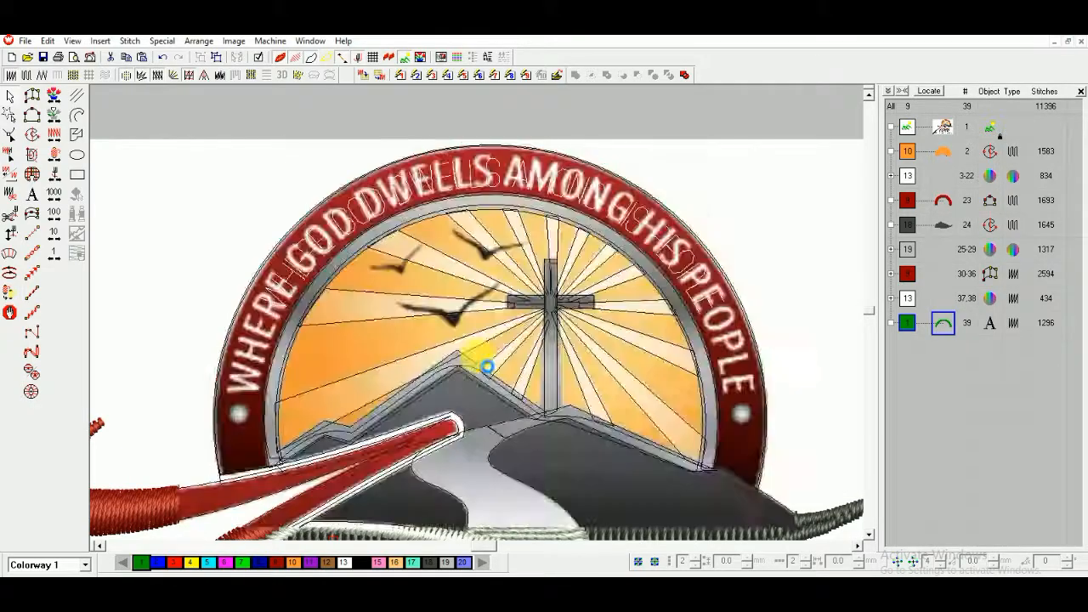
Reshape the arched lettering to follow the artwork text, adjusting its baseline end below PEOPLE.
key("h")
key("t")
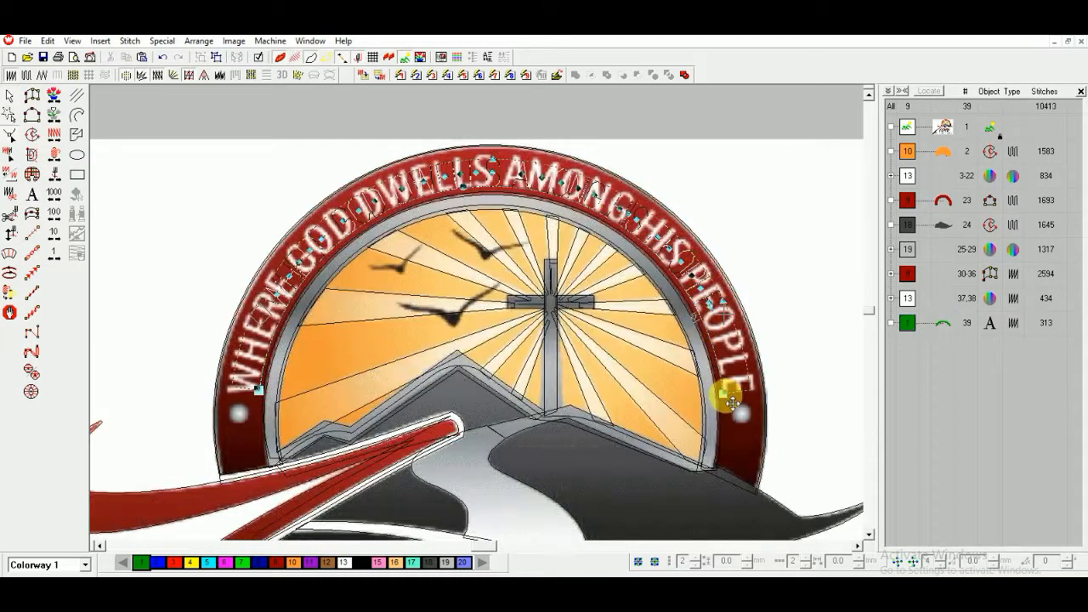
left_click_drag(733, 403, 728, 396)
right_click(436, 353)
key("Return")
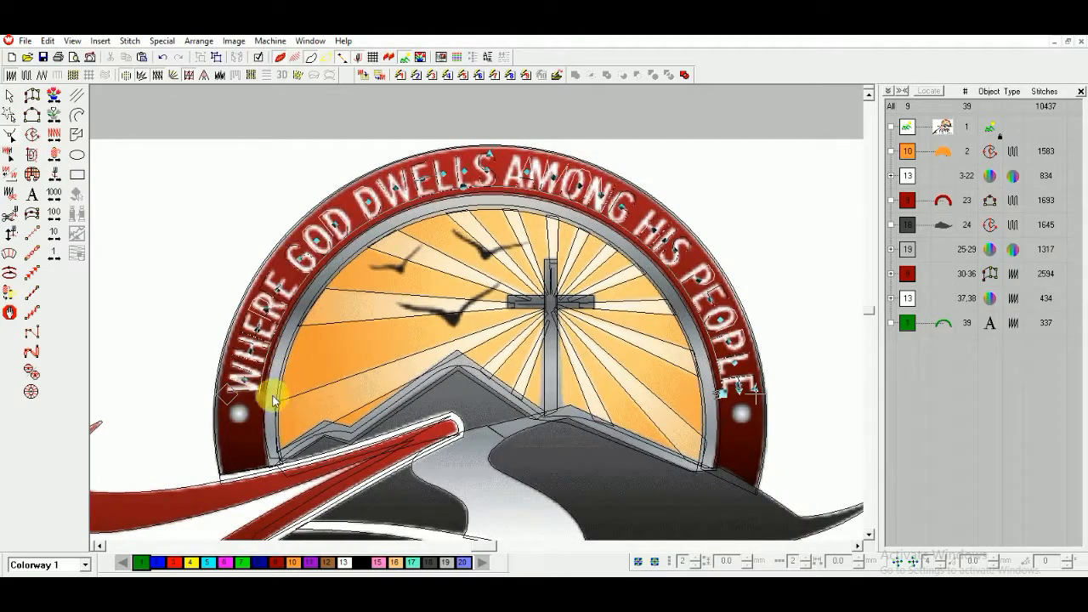
scroll(436, 281, "up", 2)
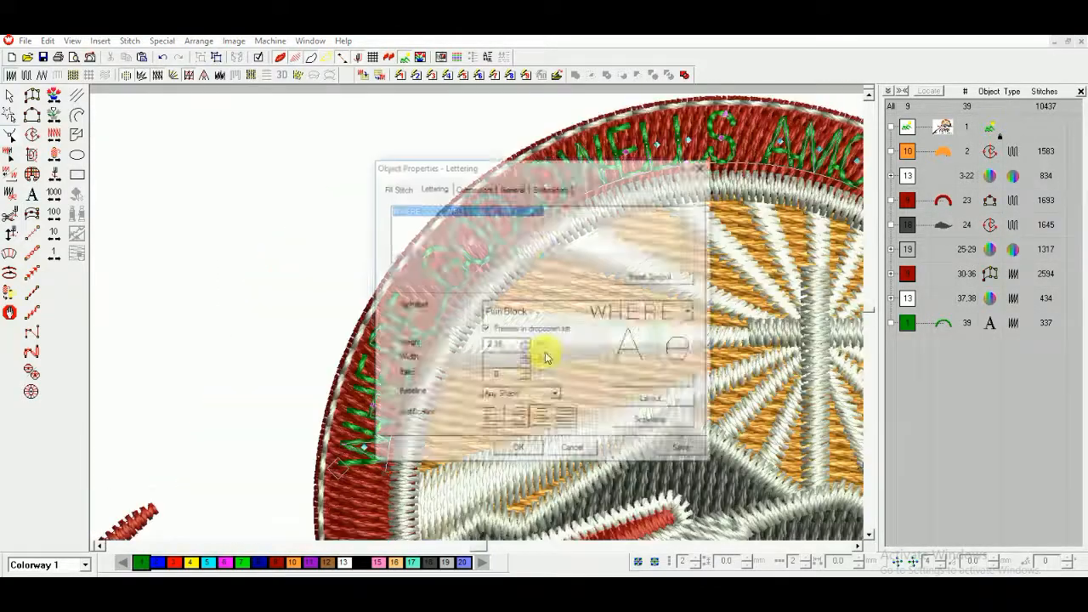
key("Return")
scroll(510, 287, "down", 1)
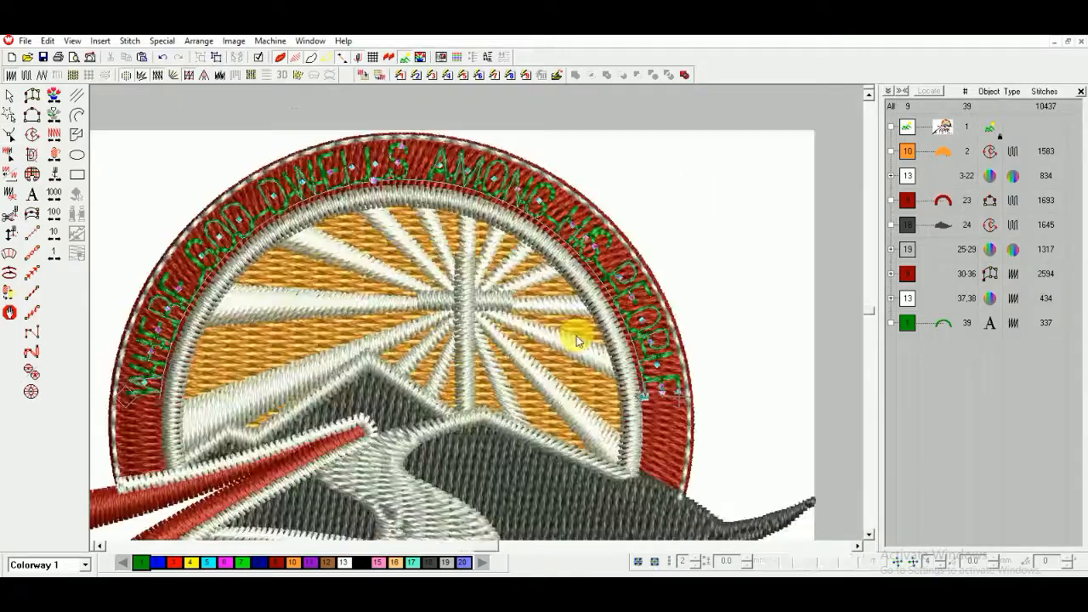
Set the arched lettering's width to 60 %.
scroll(527, 207, "up", 2)
key("s")
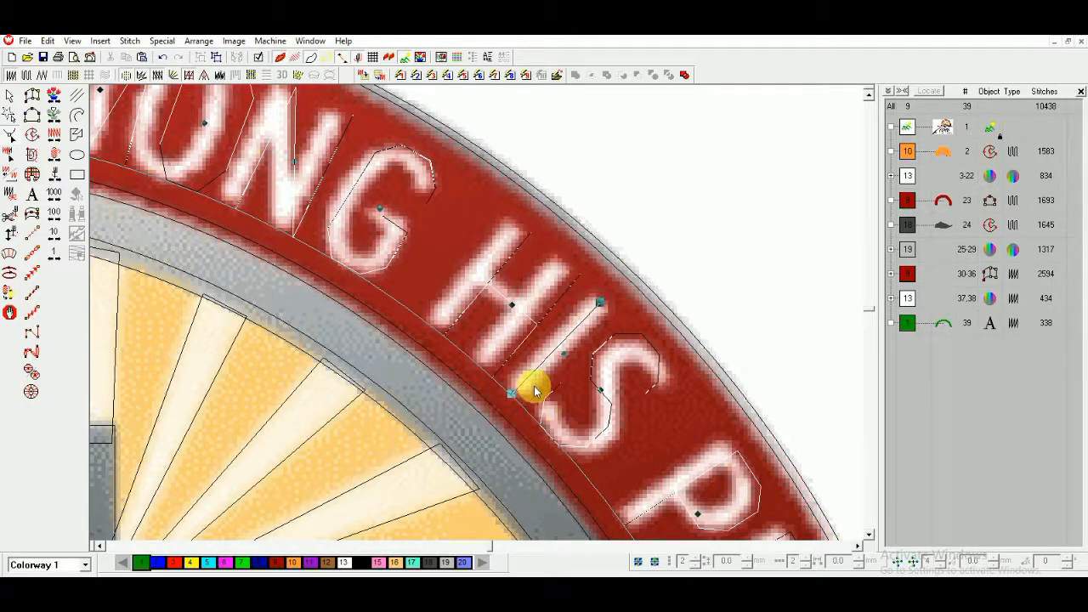
key("s")
scroll(556, 414, "down", 2)
right_click(556, 429)
left_click(510, 361)
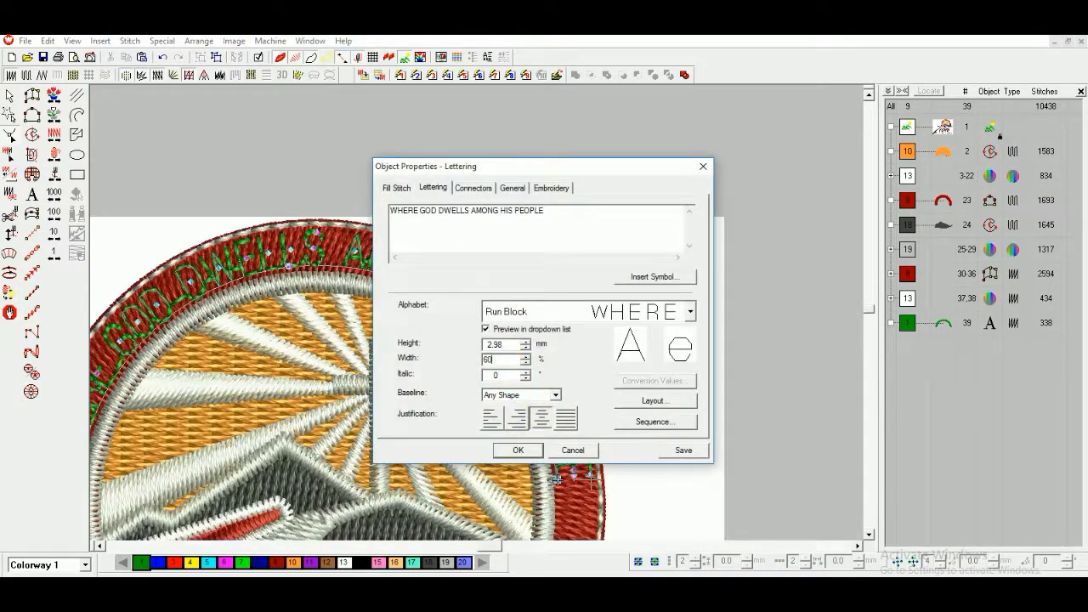
type("60")
key("Return")
Show only the lettering over the artwork and nudge its baseline start beside the W of WHERE.
key("shift+s")
key("shift+z")
key("b")
left_click_drag(218, 311, 356, 407)
left_click_drag(427, 522, 431, 510)
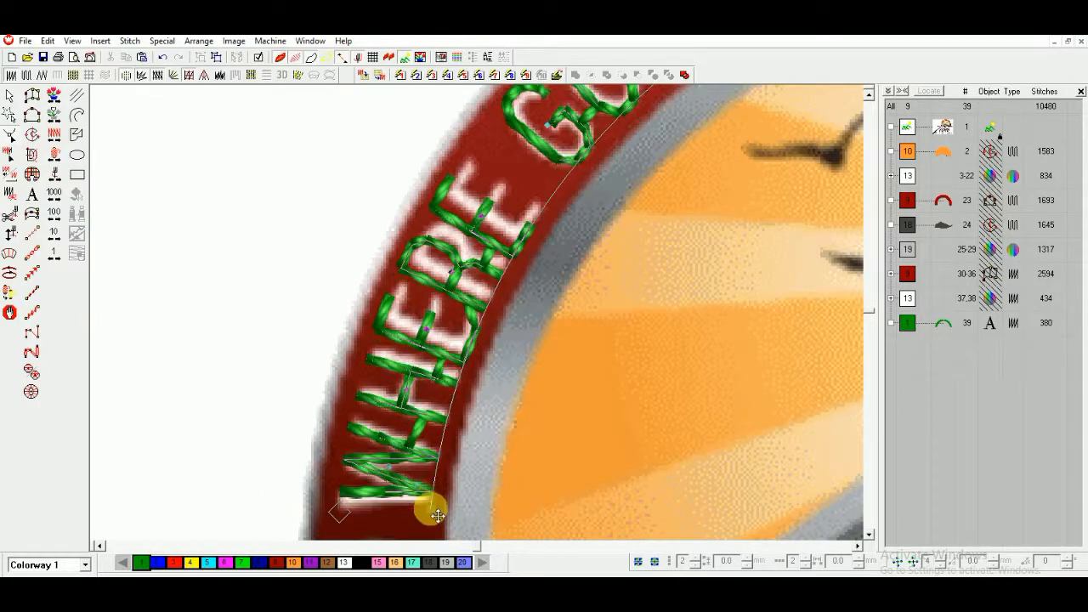
Examine how the letters of DWELLS AMONG HIS line up with the artwork text.
key("shift+z")
key("shift+z")
key("b")
left_click_drag(478, 192, 752, 318)
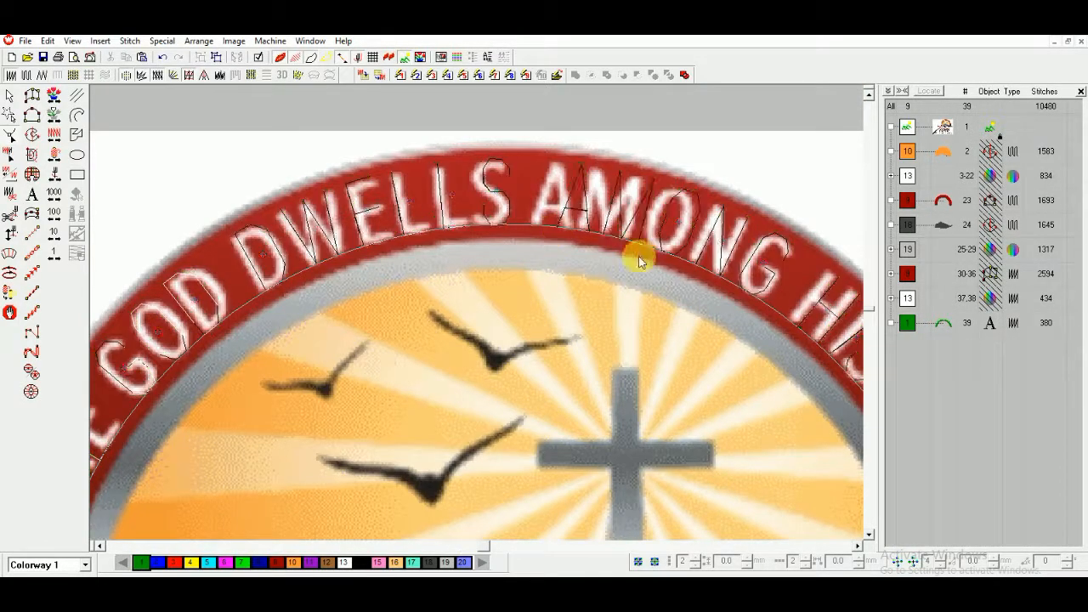
key("b")
left_click_drag(376, 181, 564, 236)
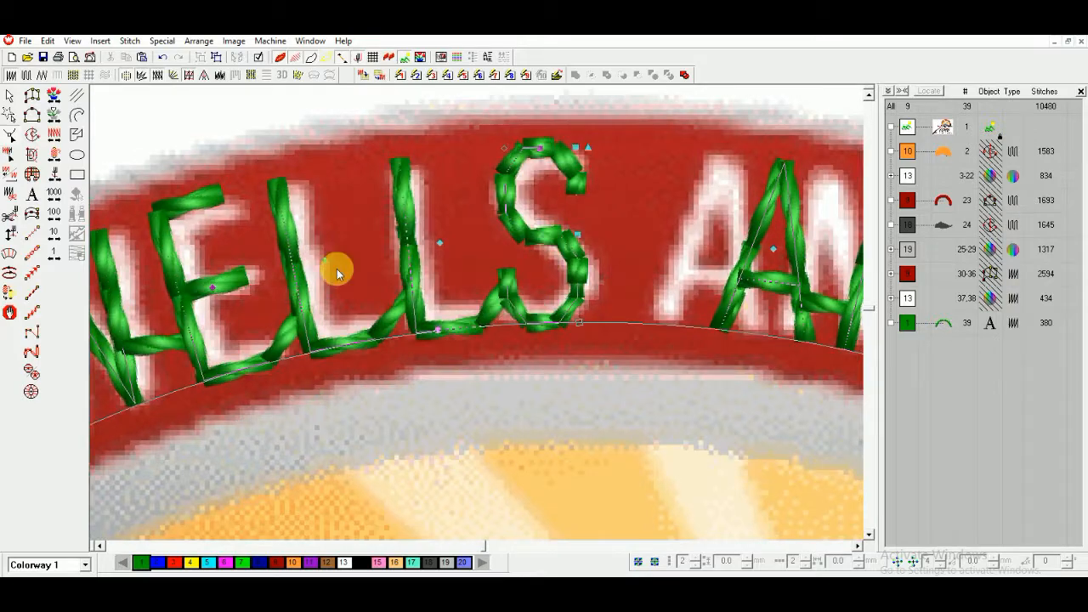
key("shift+z")
key("shift+z")
key("shift+z")
key("b")
left_click_drag(388, 177, 546, 413)
Move the upper end of the I in HIS onto the artwork's letter.
key("shift+z")
key("t")
key("b")
left_click_drag(355, 143, 476, 218)
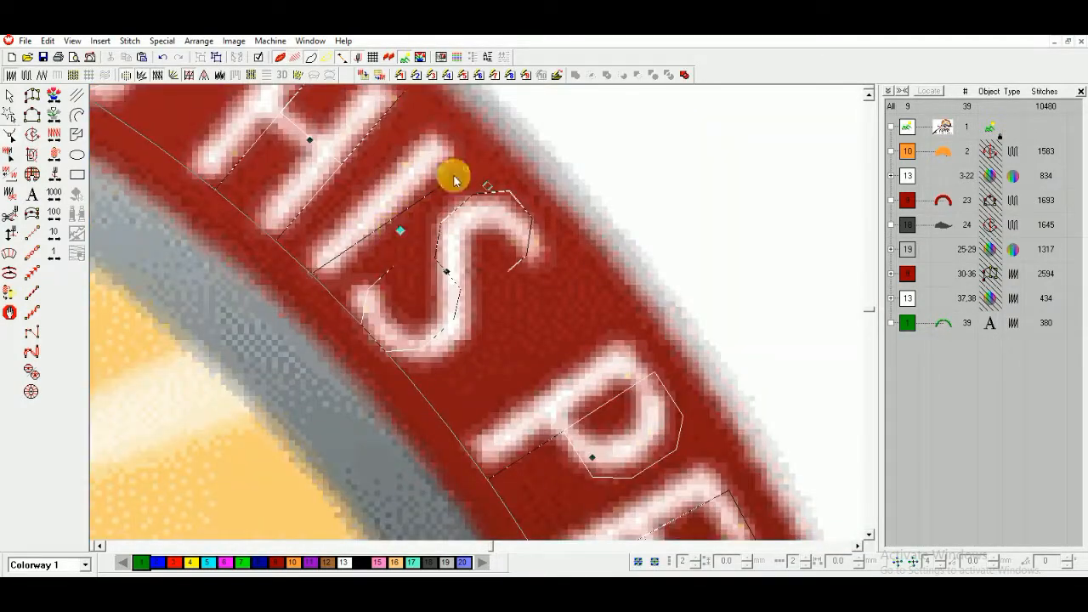
left_click_drag(474, 175, 441, 139)
key("Return")
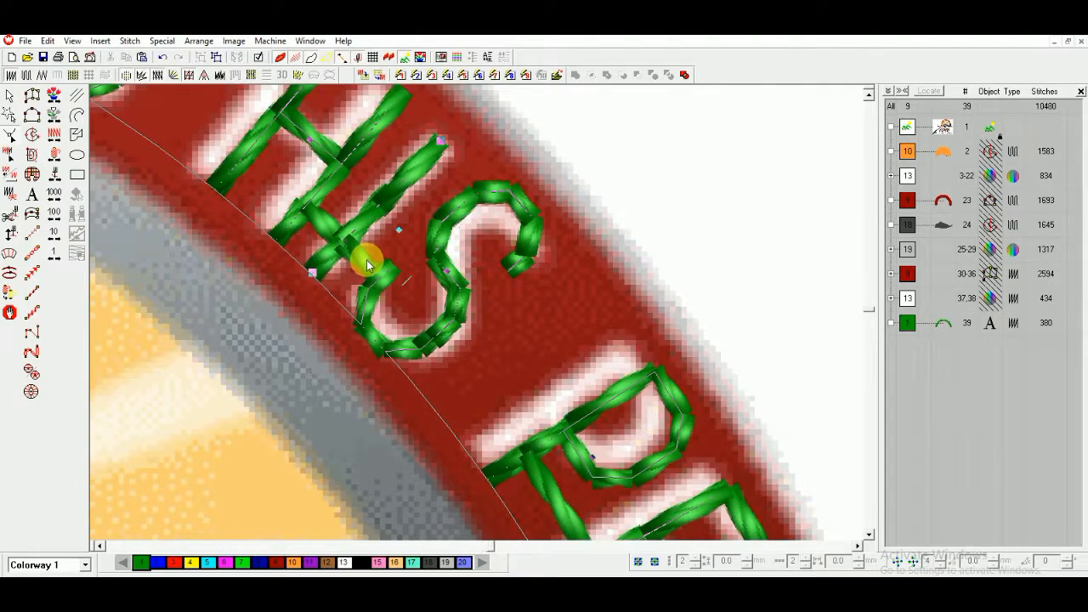
Recolour the arched lettering white (colour 13) and show the whole stitched design again.
key("shift+z")
key("shift+z")
key("shift+z")
key("shift+z")
key("b")
left_click_drag(278, 248, 544, 415)
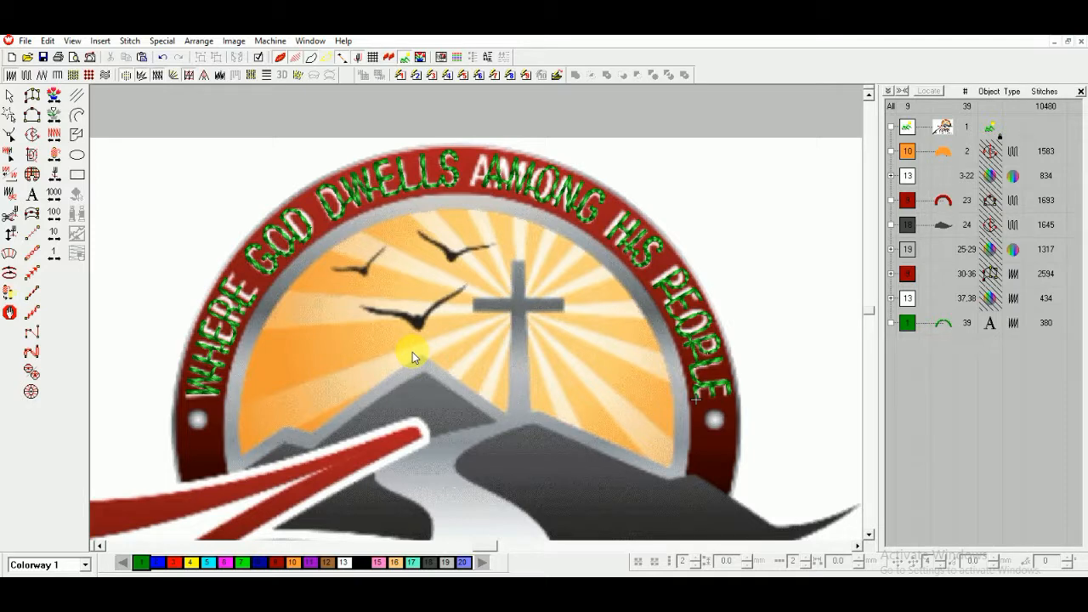
left_click(906, 324)
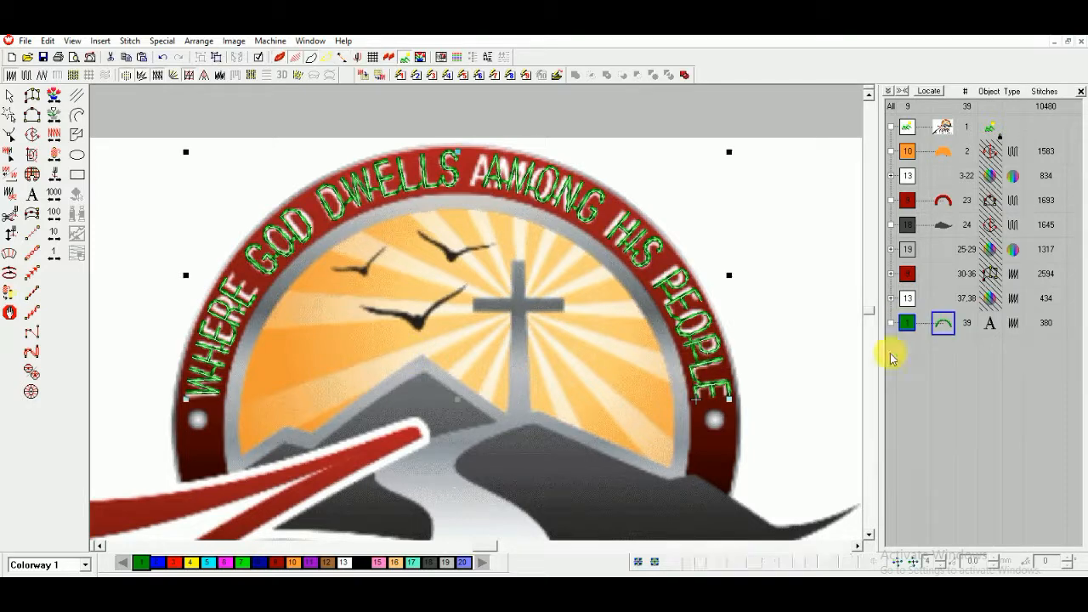
left_click(343, 562)
key("Escape")
key("t")
key("shift+z")
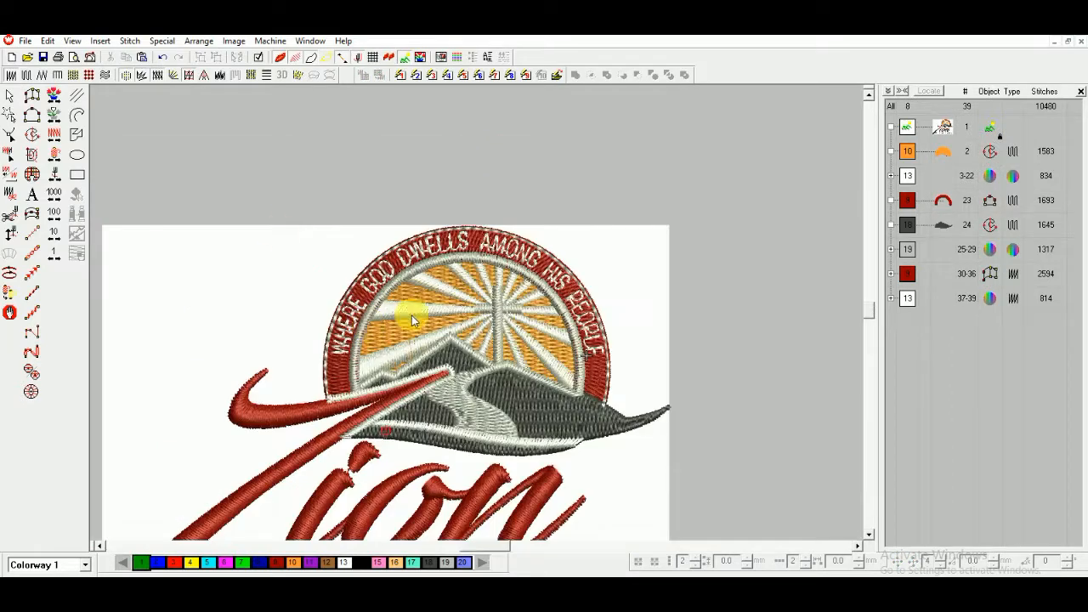
Trace the round dot below PEOPLE on the red arch as a column with three pairs of points.
key("b")
left_click_drag(260, 213, 693, 465)
left_click(32, 95)
key("b")
left_click_drag(653, 294, 823, 432)
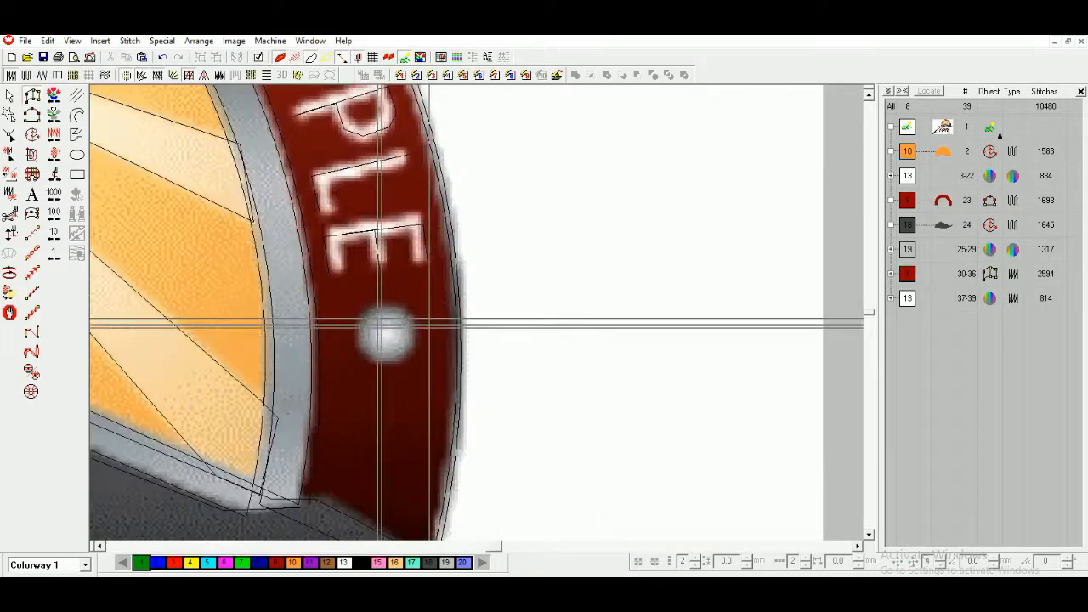
key("shift+z")
key("b")
left_click_drag(336, 258, 503, 388)
left_click(500, 262)
left_click(536, 262)
left_click(468, 304)
left_click(569, 304)
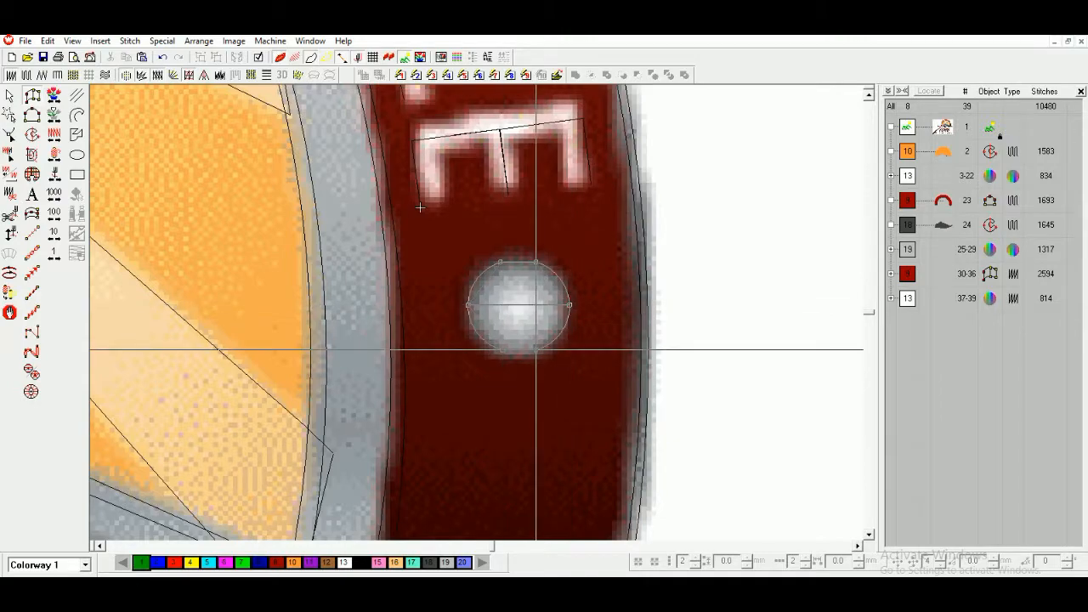
left_click(536, 350)
key("Return")
Duplicate the dot onto the matching artwork dot below WHERE and show both in stitches.
key("shift+z")
key("shift+z")
key("shift+z")
key("shift+z")
key("b")
left_click_drag(299, 266, 528, 393)
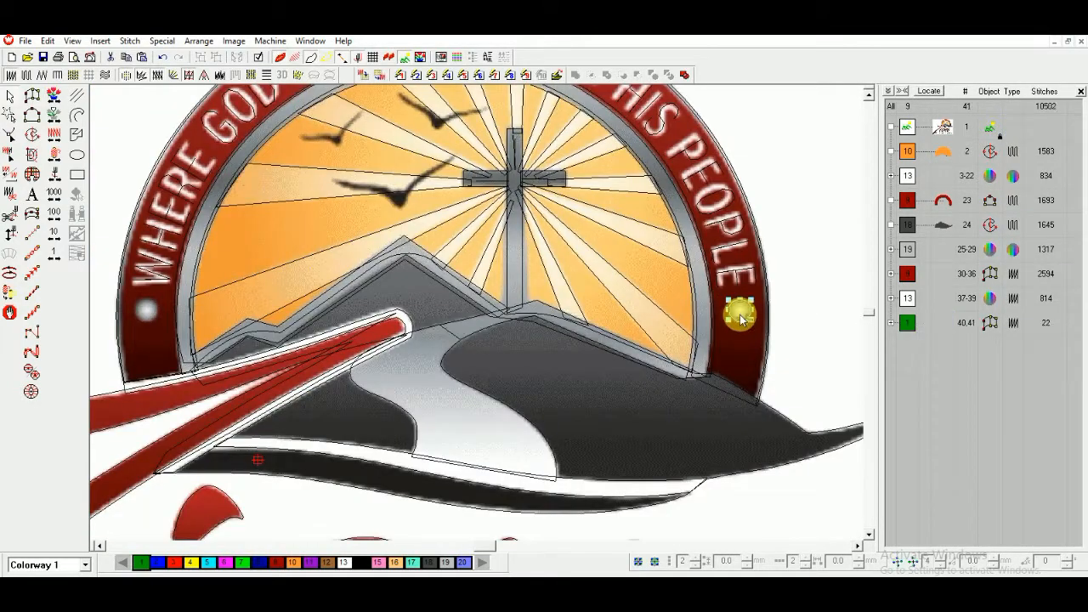
key("t")
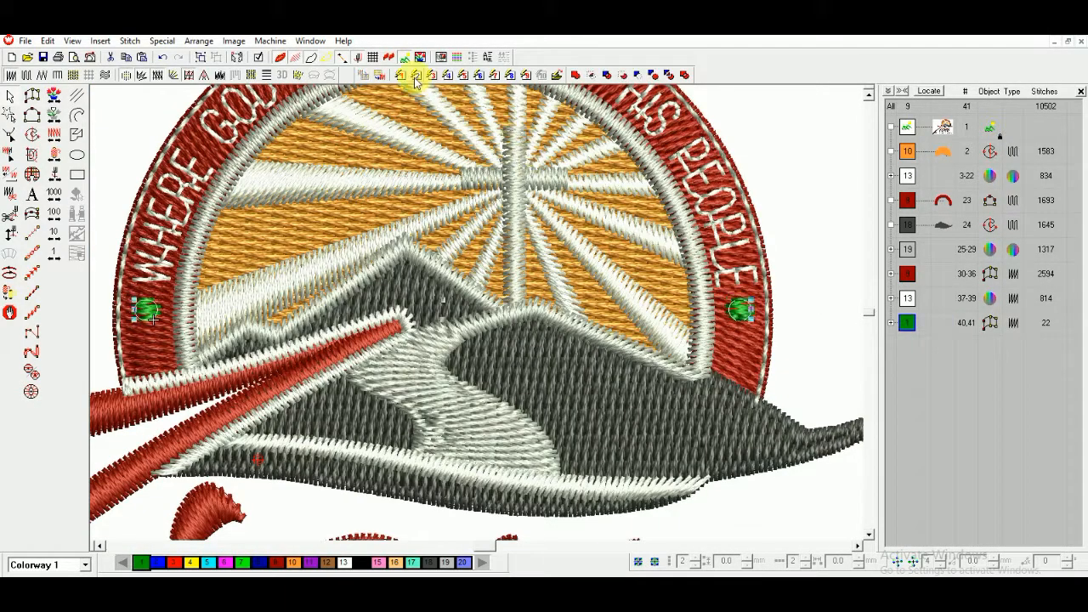
Recolour both arch dots dark grey (colour 18) and show the design in stitches again.
key("t")
left_click(444, 562)
key("t")
key("Escape")
Create a BAPTIST CHURCH lettering object in the TAHOMA alphabet and place it at the words below the Zion script.
key("shift+z")
key("shift+z")
key("b")
left_click_drag(323, 333, 614, 491)
left_click(430, 562)
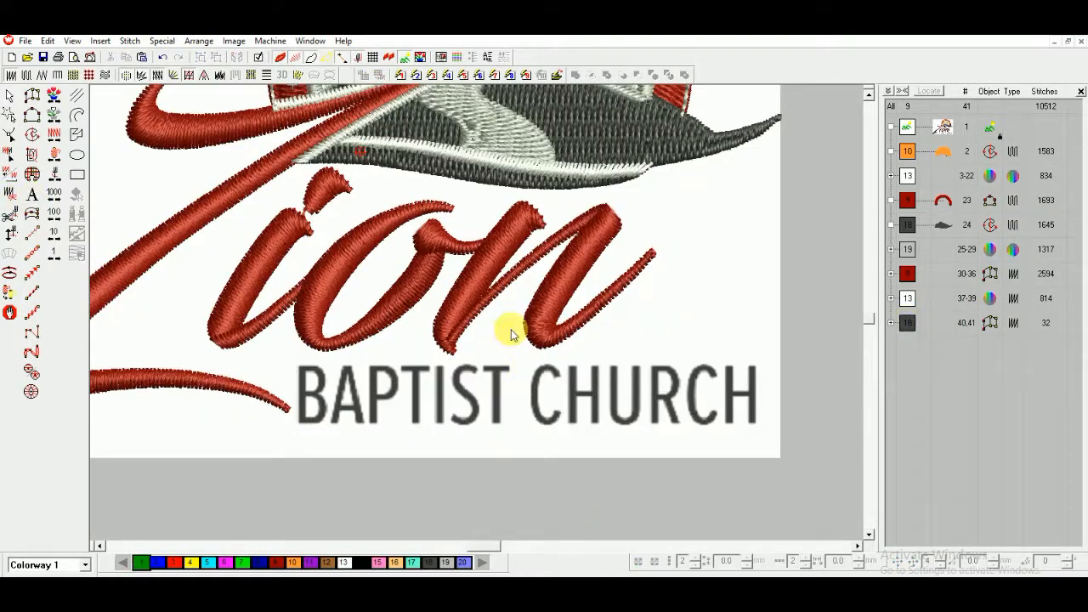
right_click(31, 194)
left_click_drag(470, 165, 419, 453)
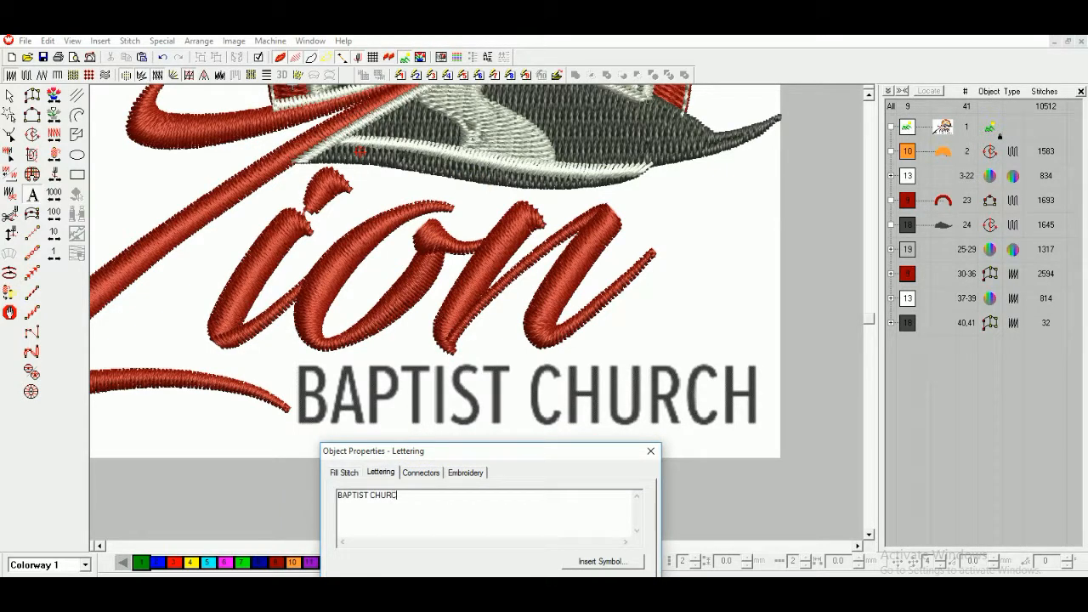
left_click_drag(463, 453, 498, 204)
left_click(516, 348)
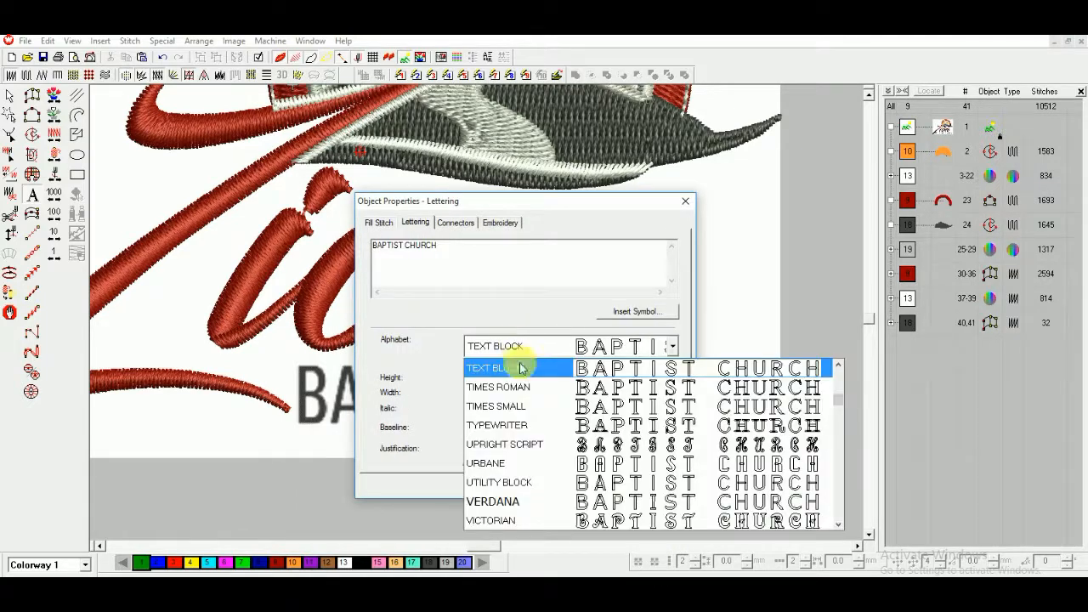
left_click(831, 366)
left_click(510, 368)
left_click(502, 484)
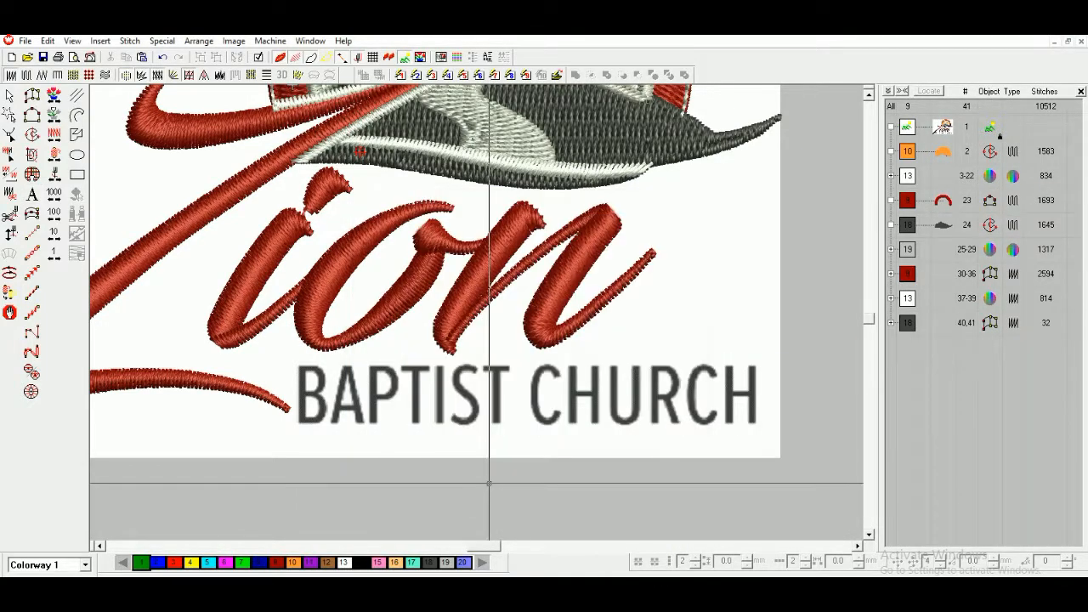
left_click(755, 456)
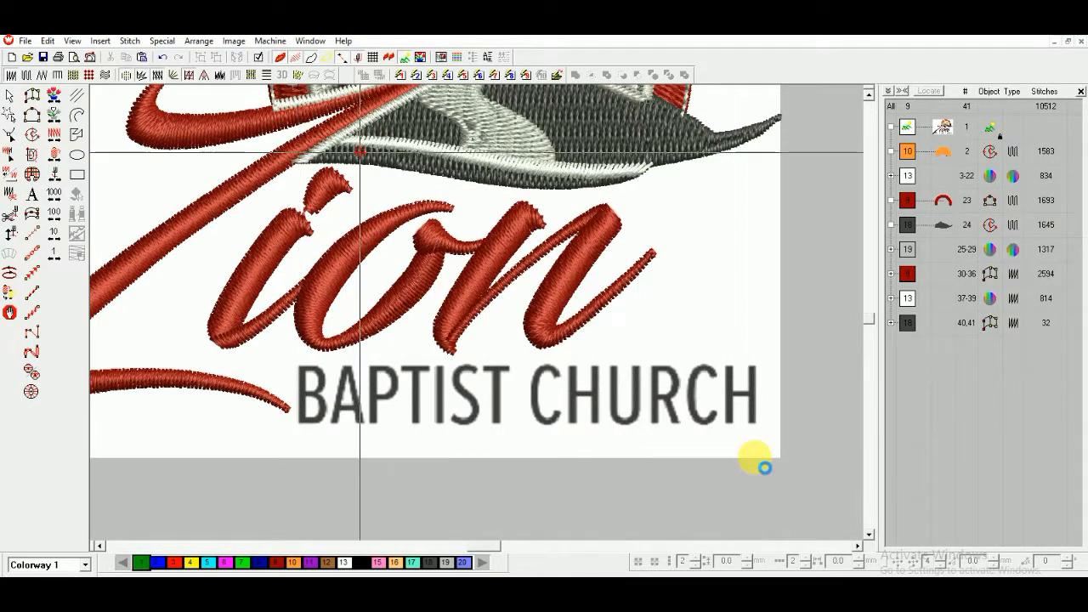
Set the BAPTIST CHURCH lettering's height to 5 mm and its baseline to Free Line.
right_click(536, 460)
left_click_drag(513, 344, 456, 352)
type("5")
key("Return")
right_click(490, 456)
left_click(519, 395)
left_click(508, 414)
left_click(516, 452)
Change the BAPTIST CHURCH lettering's alphabet to BLOCK1.
key("shift+z")
key("b")
left_click_drag(697, 472, 318, 284)
right_click(415, 280)
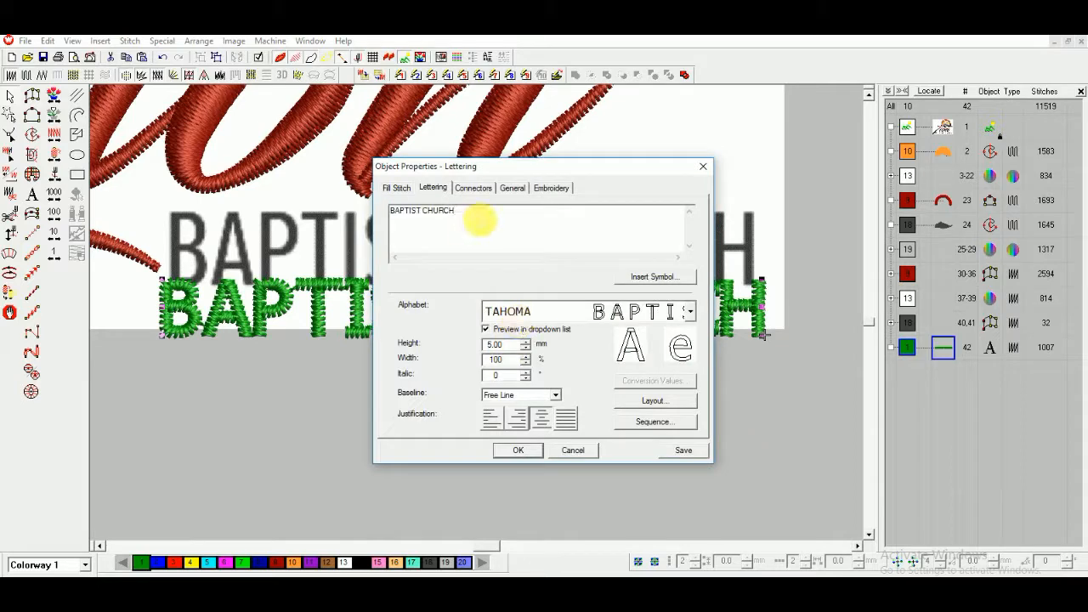
left_click(517, 450)
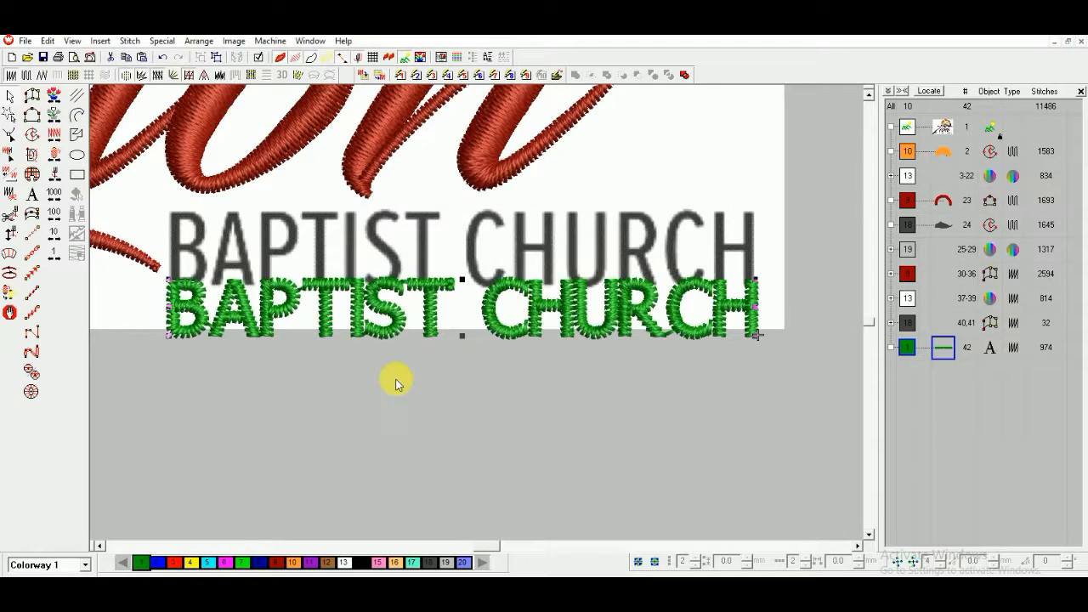
key("shift+z")
key("b")
left_click_drag(316, 264, 668, 374)
right_click(498, 338)
left_click(577, 315)
left_click(578, 315)
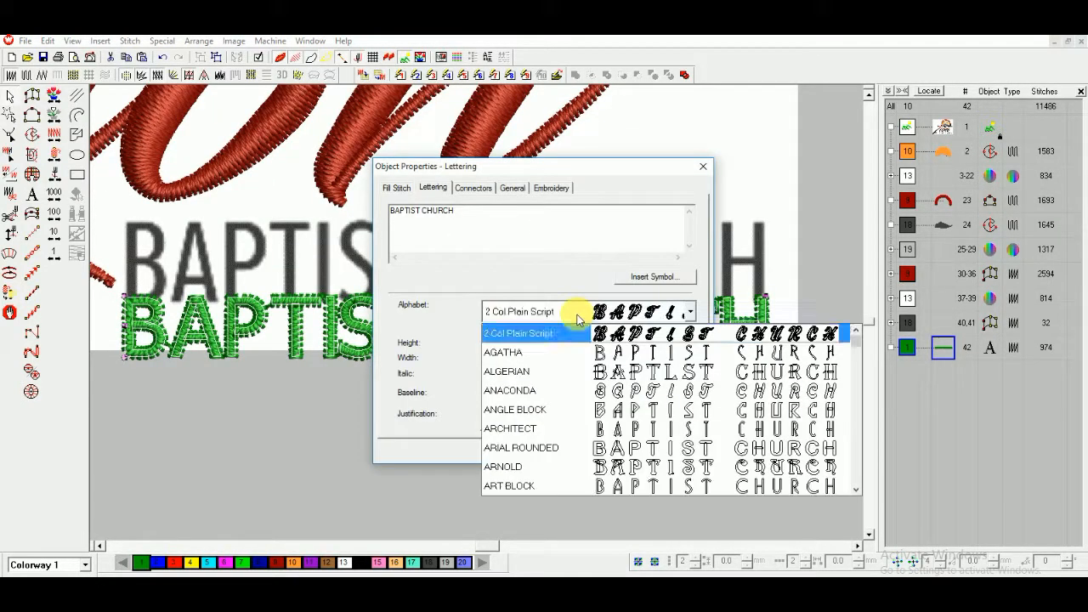
left_click(856, 492)
left_click(856, 491)
left_click(856, 491)
left_click(856, 491)
left_click(693, 466)
left_click(518, 451)
Move the BAPTIST CHURCH lettering to the start of the artwork's words and give it left justification.
left_click_drag(340, 350, 304, 290)
key("shift+z")
key("b")
left_click_drag(259, 209, 590, 388)
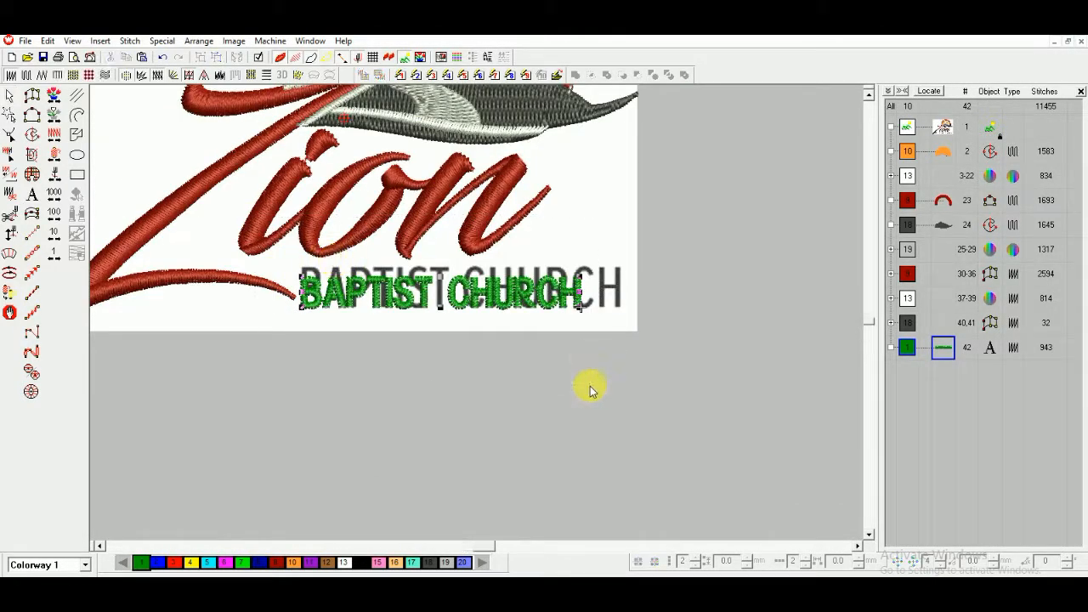
right_click(389, 460)
left_click(487, 422)
left_click(518, 450)
Stretch the BAPTIST CHURCH lettering vertically to the artwork's letter height, about 6.76 mm.
left_click_drag(508, 262, 512, 243)
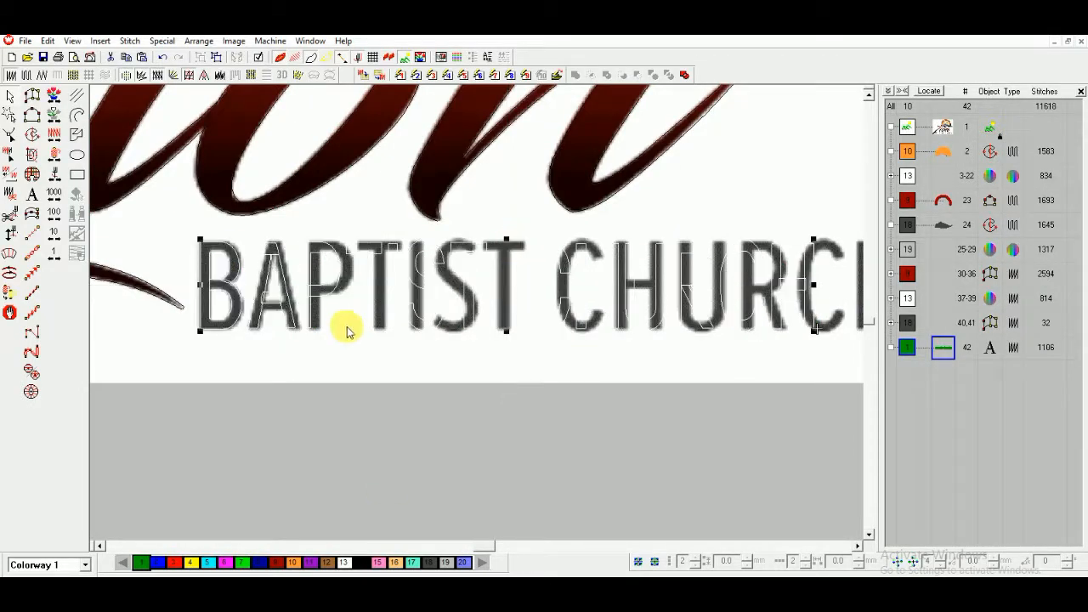
key("shift+z")
key("b")
left_click_drag(323, 221, 706, 381)
right_click(575, 407)
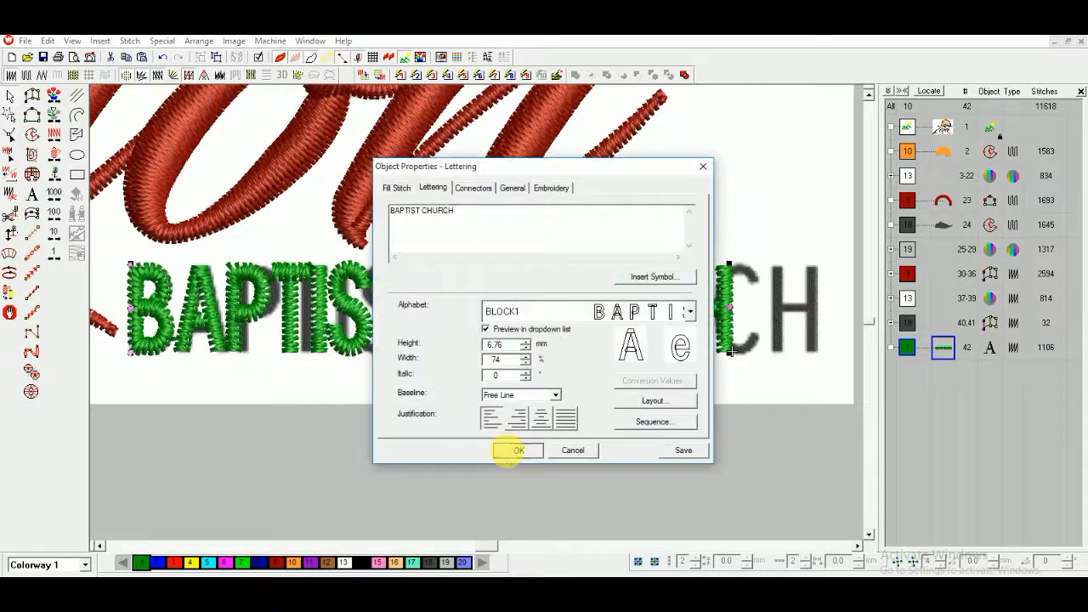
left_click(516, 448)
Reposition the A, P and first T of BAPTIST onto the matching artwork letters.
key("shift+z")
key("b")
left_click_drag(294, 238, 389, 368)
left_click(470, 347)
left_click_drag(470, 347, 462, 348)
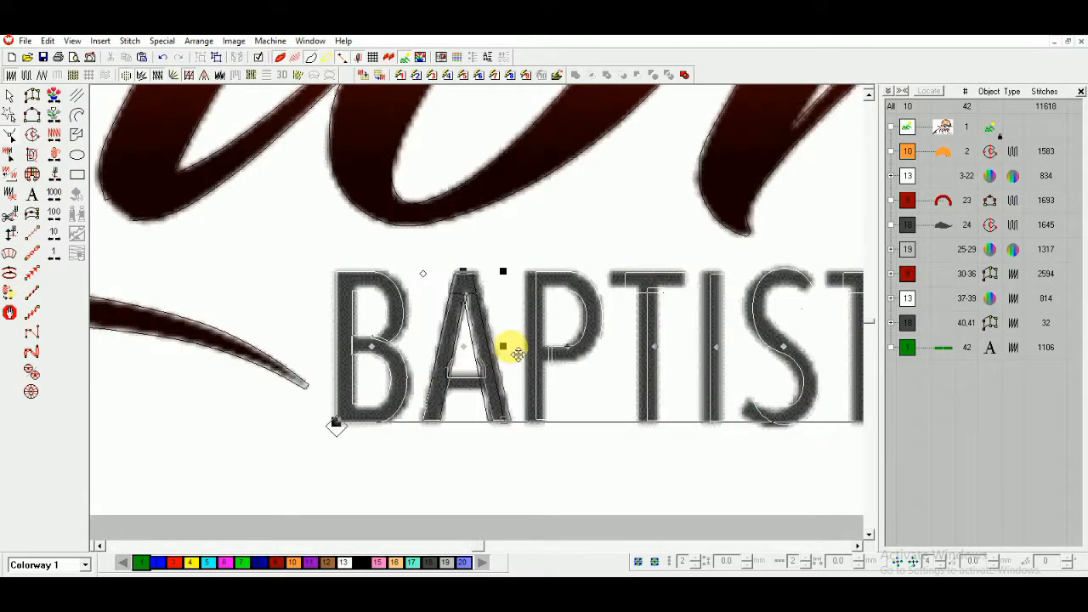
left_click(573, 347)
left_click_drag(567, 354, 564, 343)
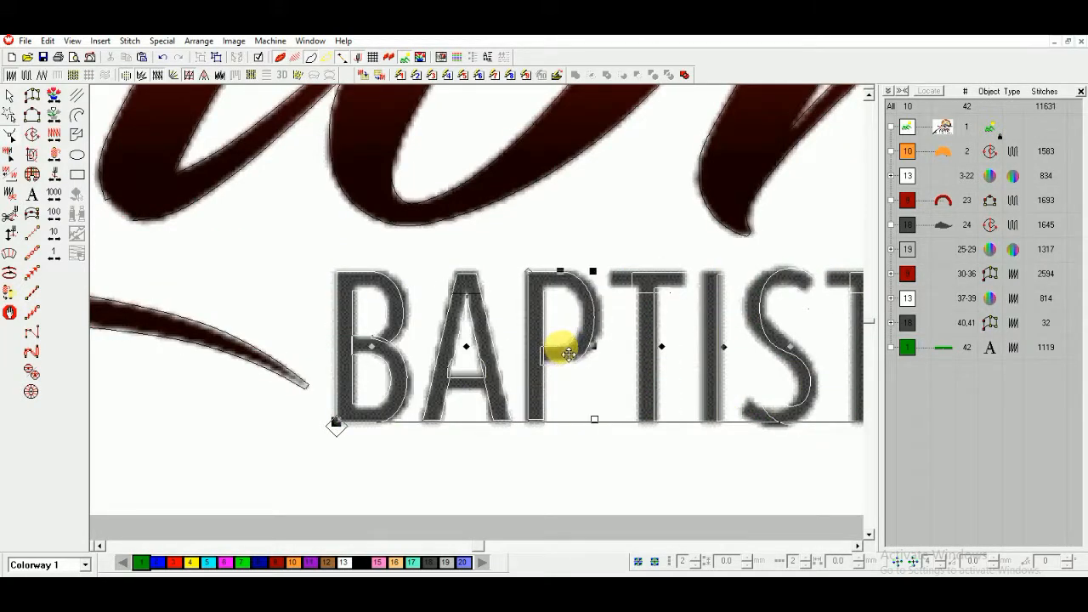
left_click(660, 357)
left_click_drag(659, 358, 655, 358)
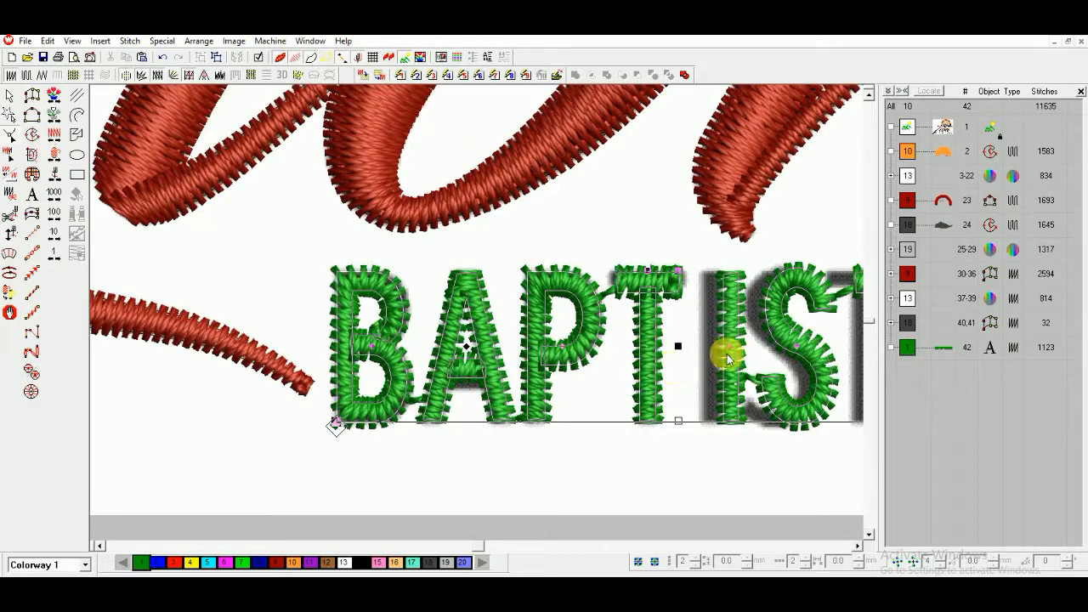
Reposition the I, S and last T of BAPTIST onto the matching artwork letters.
scroll(718, 359, "down", 2)
scroll(570, 329, "up", 3)
left_click(541, 301)
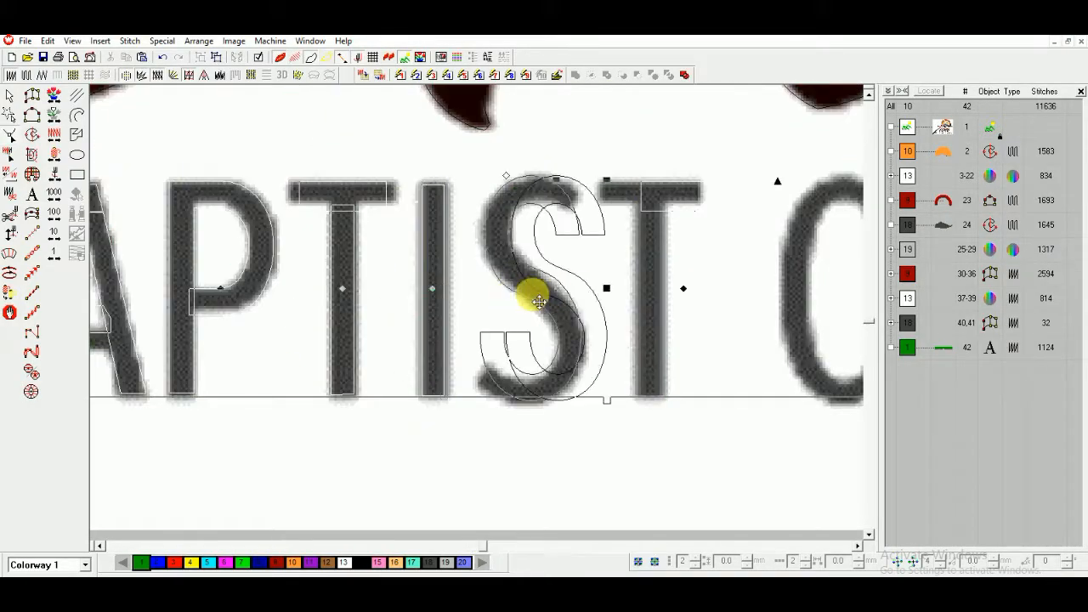
left_click_drag(539, 303, 514, 304)
left_click_drag(685, 290, 654, 292)
Reposition the first C, first H and U of CHURCH onto the matching artwork letters.
scroll(653, 291, "down", 2)
scroll(461, 270, "up", 2)
left_click_drag(460, 270, 383, 270)
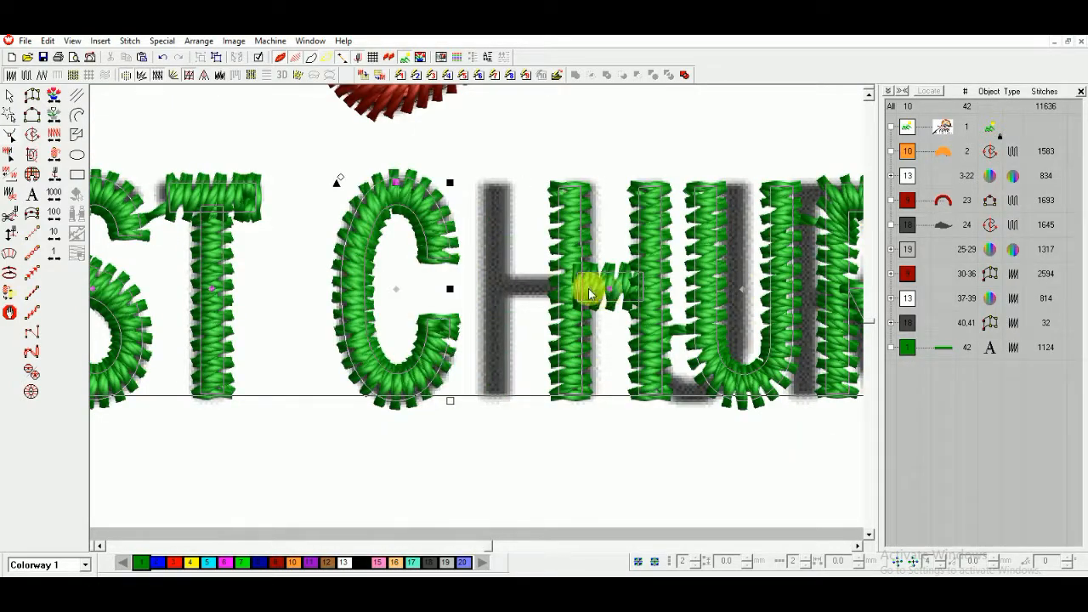
left_click_drag(618, 293, 530, 287)
left_click_drag(733, 294, 687, 292)
Widen the U of CHURCH and reposition the R, last C and last H onto the artwork letters.
scroll(590, 301, "down", 2)
scroll(485, 292, "up", 3)
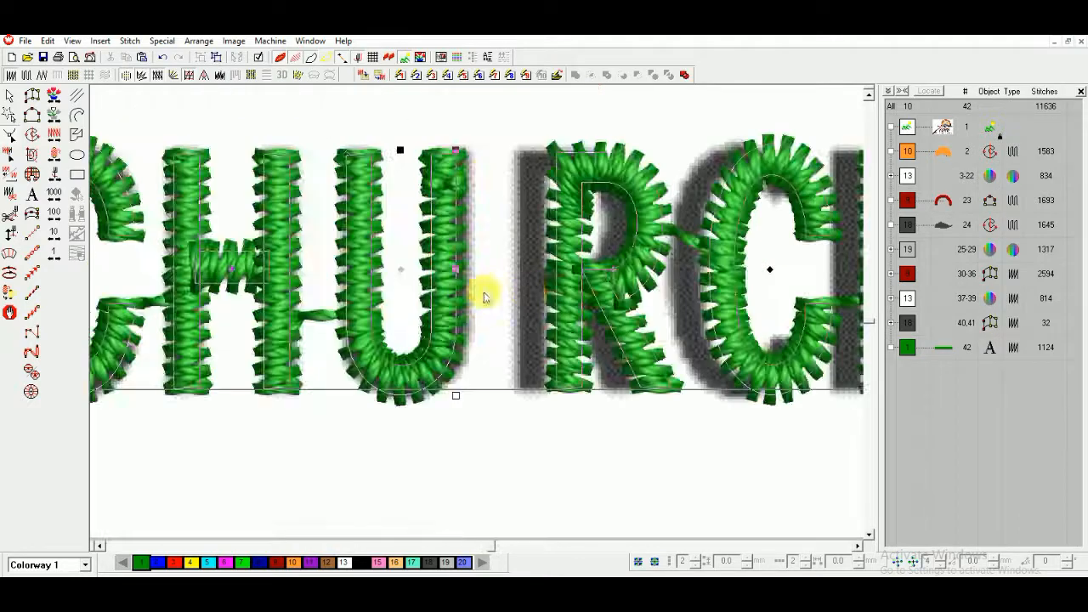
left_click_drag(457, 270, 467, 269)
left_click_drag(627, 279, 574, 278)
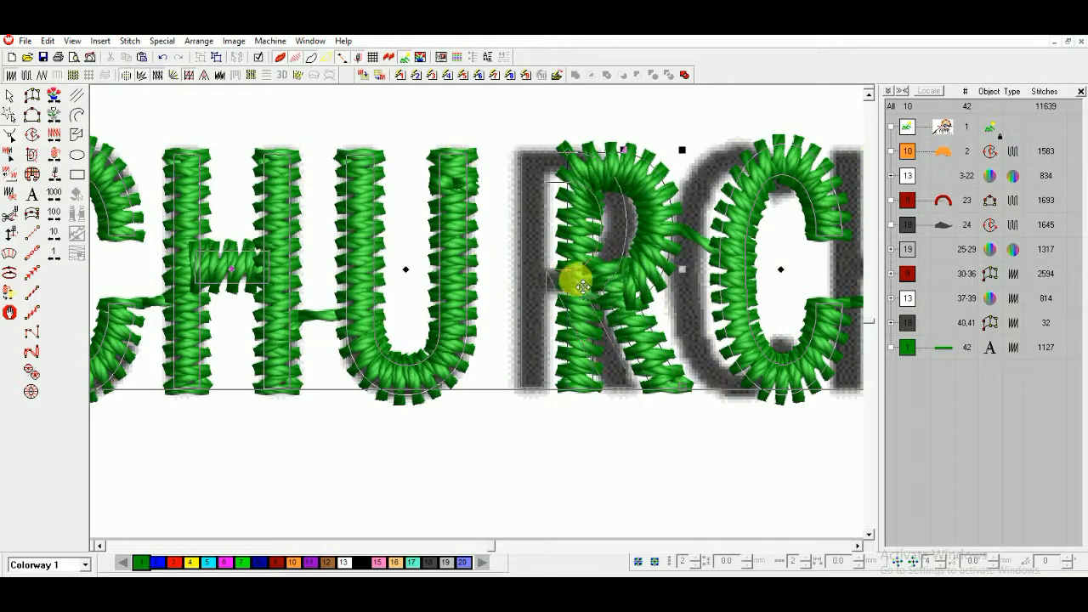
scroll(644, 272, "down", 2)
scroll(566, 263, "up", 2)
left_click_drag(502, 283, 457, 295)
left_click_drag(643, 282, 594, 287)
Recolour the BAPTIST CHURCH lettering dark grey (colour 18) with the whole design in view.
key("Escape")
key("0")
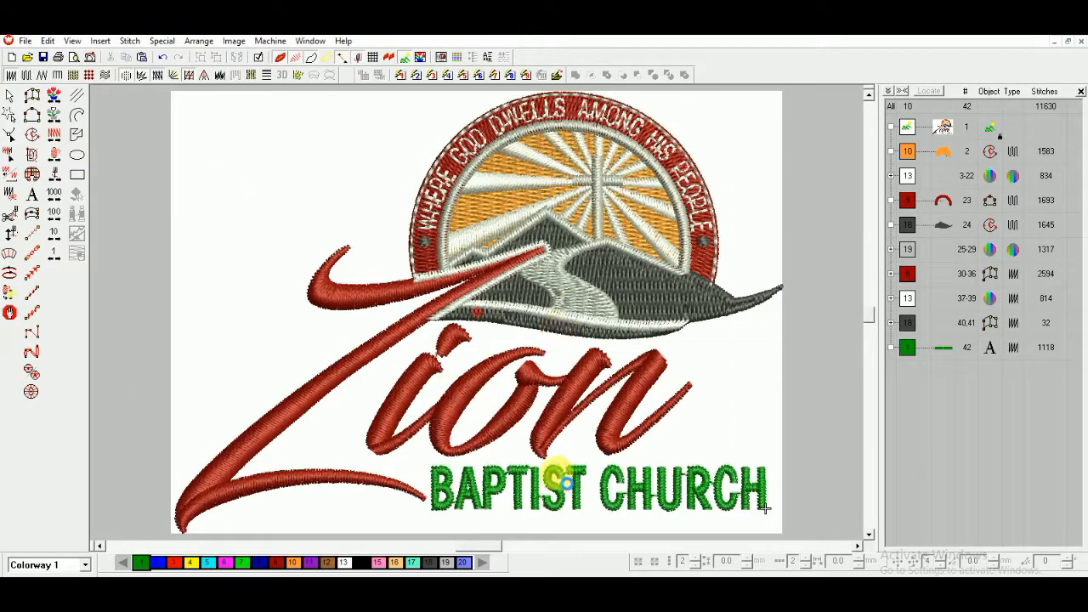
left_click(429, 562)
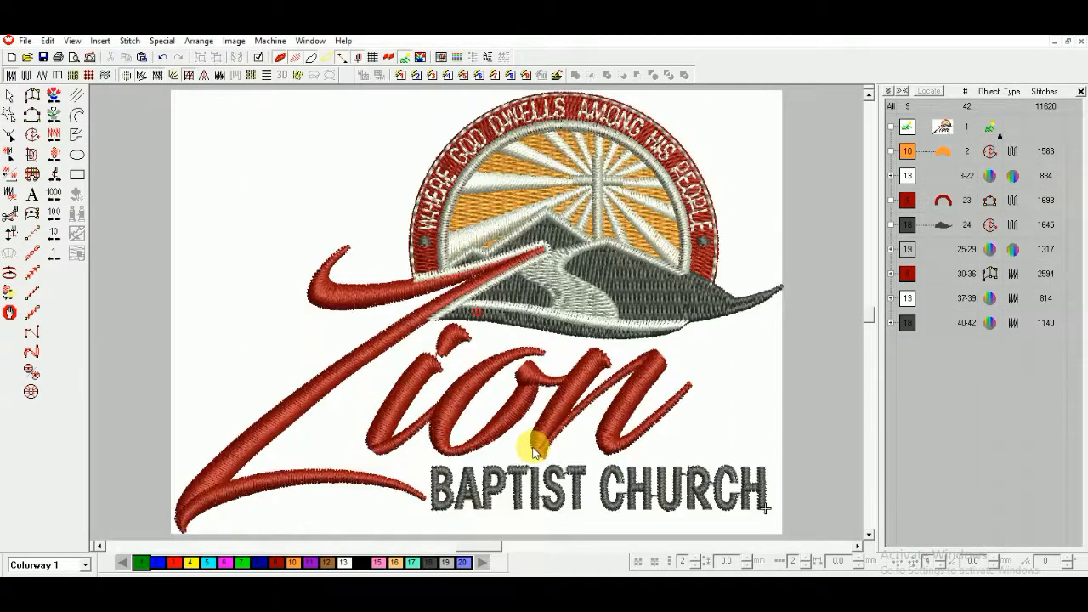
Resize the whole design to a width of 101.6 mm and position it at X 0, Y 0.
key("shift+z")
key("d")
key("0")
key("ctrl+a")
double_click(500, 368)
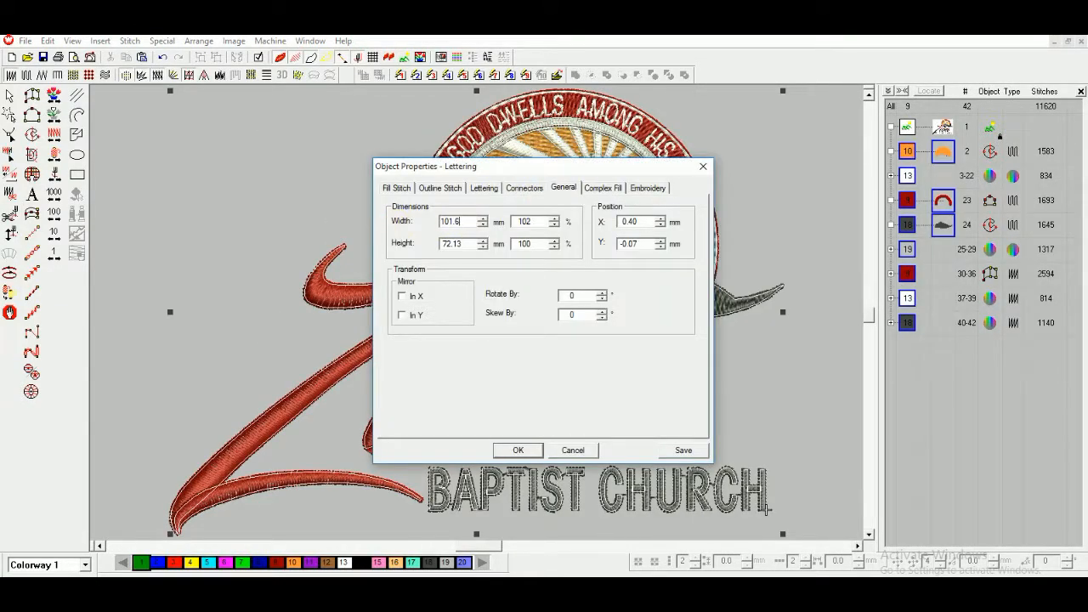
type("0")
key("Tab")
type("0")
key("Return")
key("Escape")
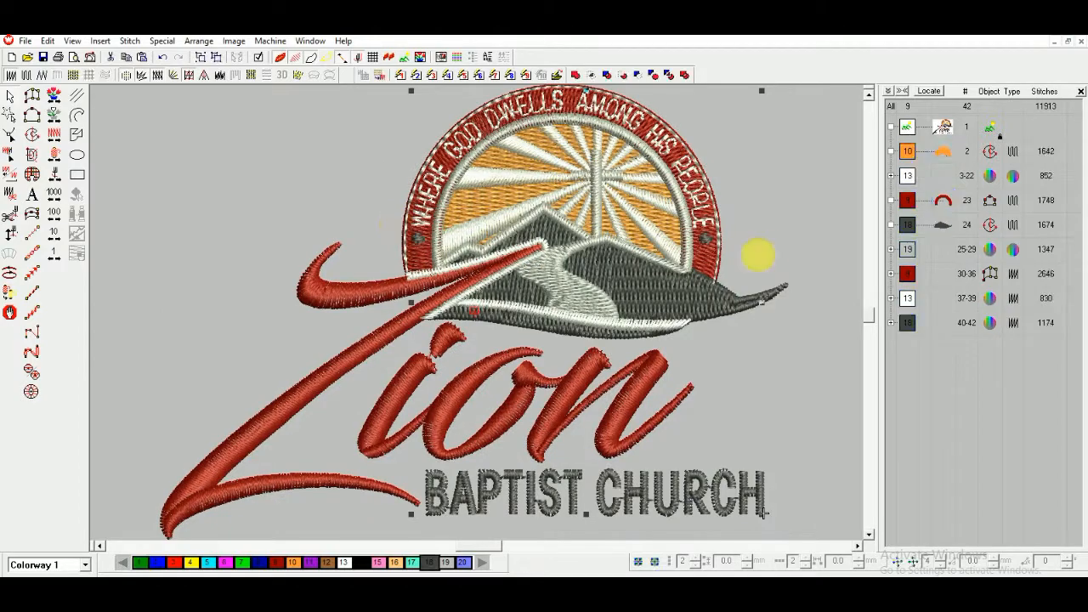
key("s")
key("d")
key("t")
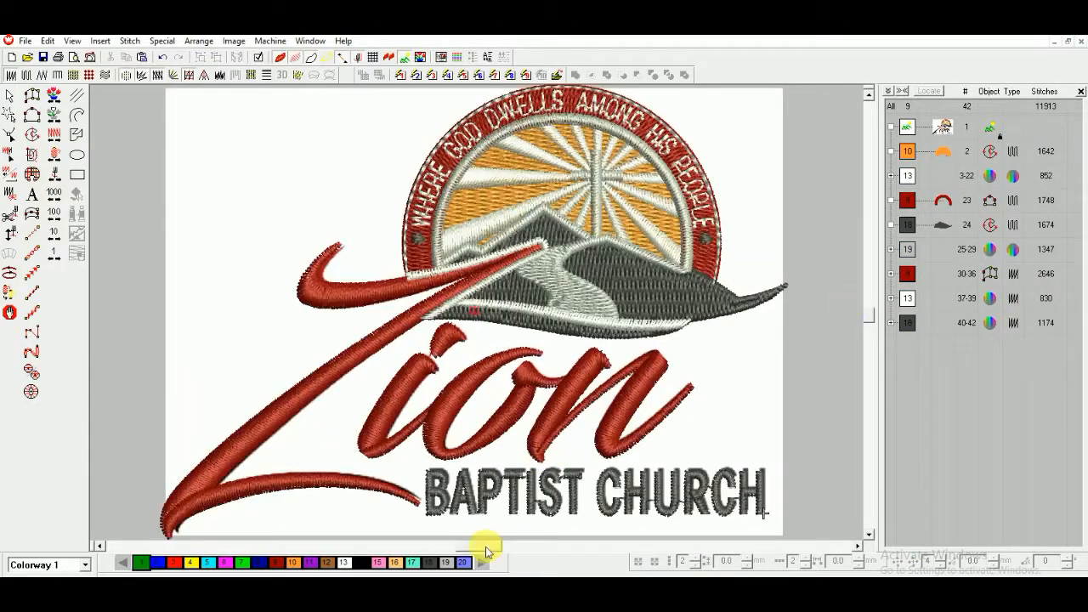
double_click(446, 562)
double_click(450, 298)
left_click(582, 279)
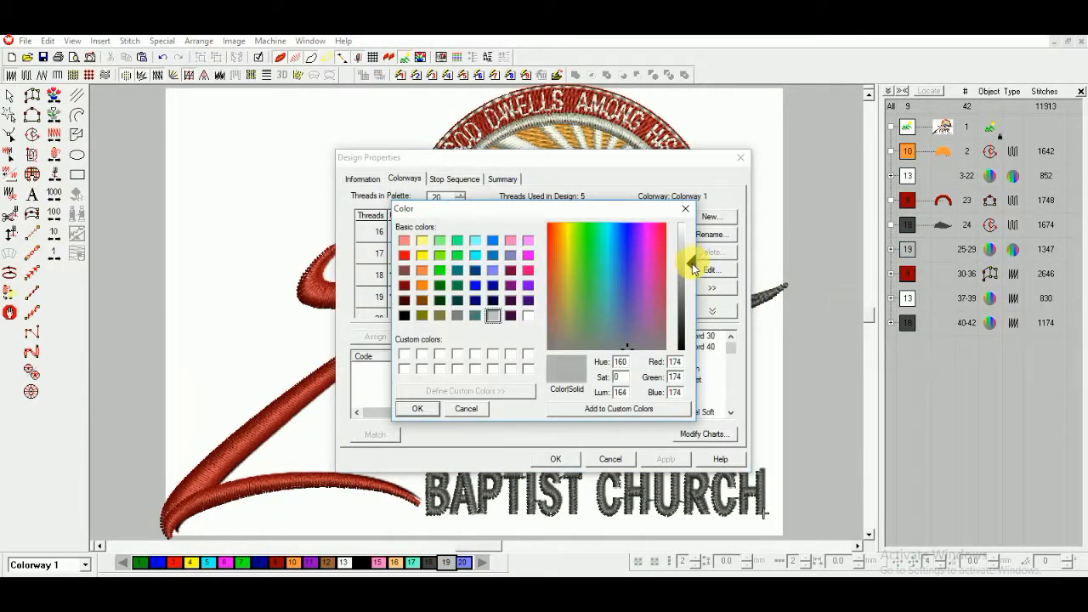
key("Escape")
key("Escape")
key("Escape")
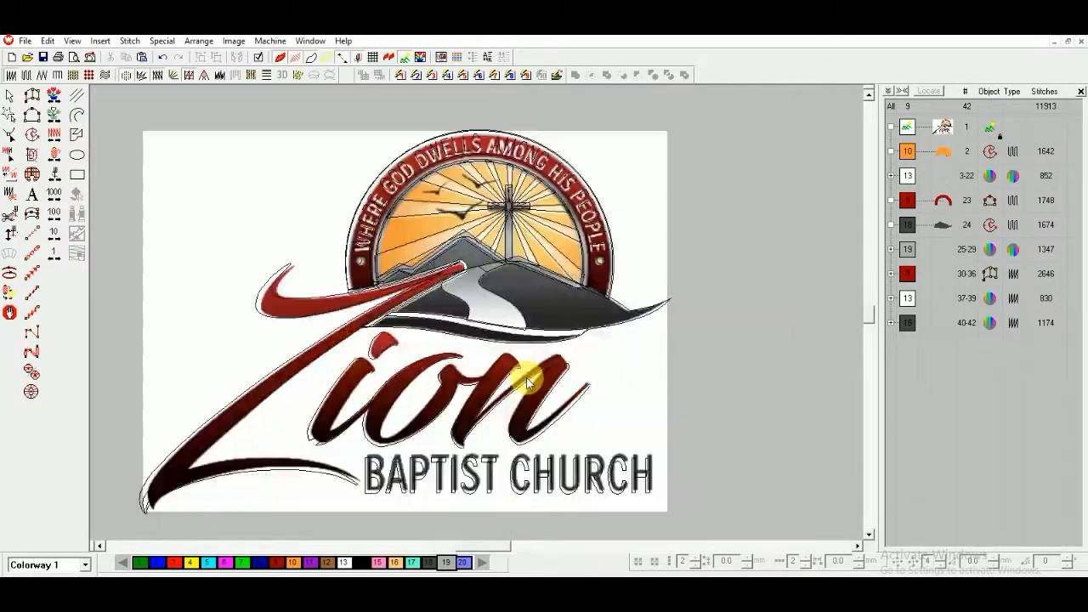
Show only the stitched design without the artwork and check the properties of all its objects.
key("t")
key("d")
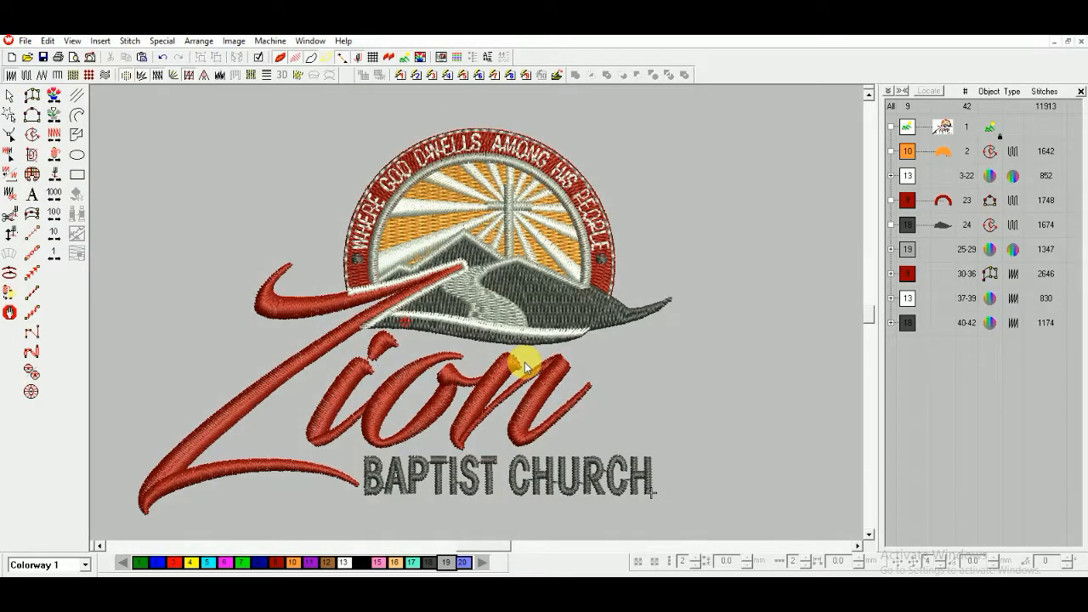
key("ctrl+a")
right_click(524, 362)
left_click(528, 190)
key("Escape")
key("Escape")
Straighten the I in HIS on the arch by shifting its upper end slightly.
scroll(553, 179, "up", 2)
left_click(585, 302)
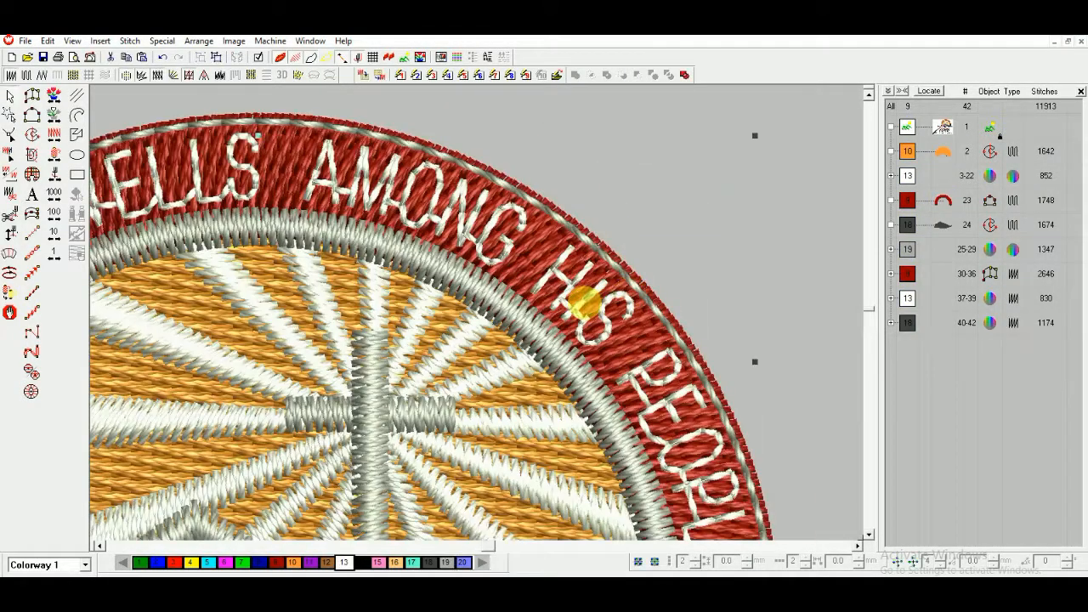
key("h")
scroll(584, 293, "up", 1)
left_click_drag(577, 292, 569, 287)
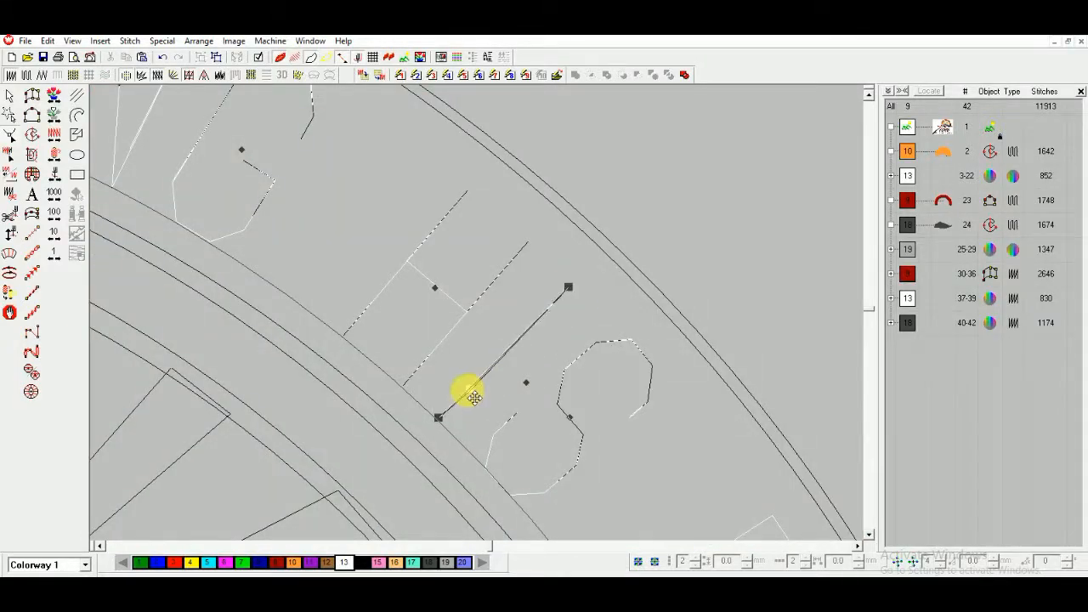
key("Escape")
key("t")
Add automatic start and end points to the whole design.
key("0")
left_click(130, 40)
left_click(166, 176)
left_click(617, 187)
key("t")
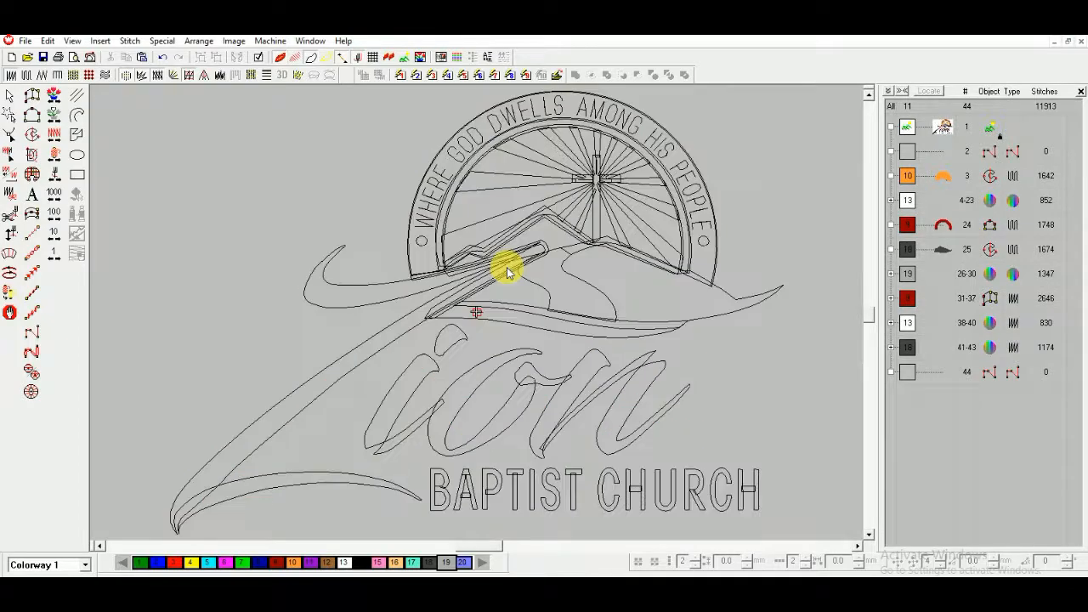
Check the properties of all design objects and return to the full stitch view.
key("ctrl+a")
right_click(539, 286)
key("Escape")
key("Escape")
key("ctrl+a")
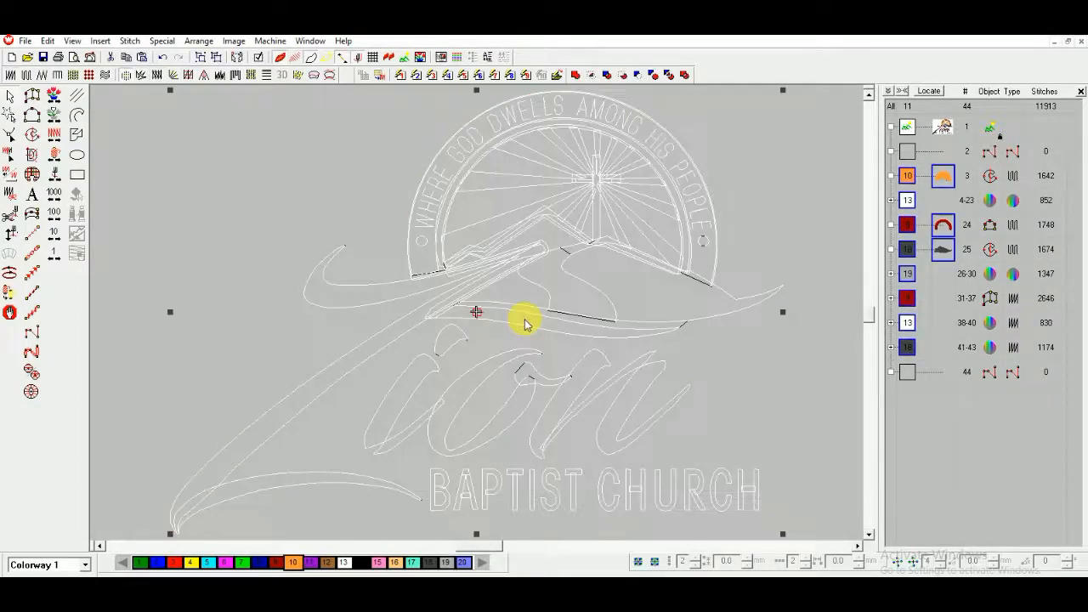
key("t")
key("Escape")
key("a")
key("Escape")
Open the Save As dialog for the finished design.
key("alt+f")
key("a")
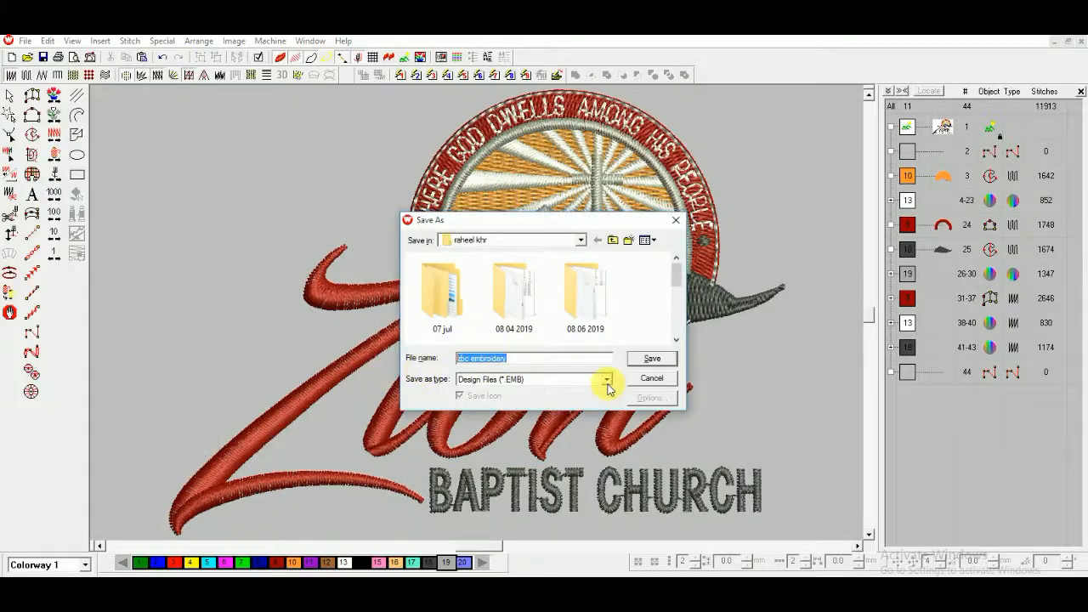